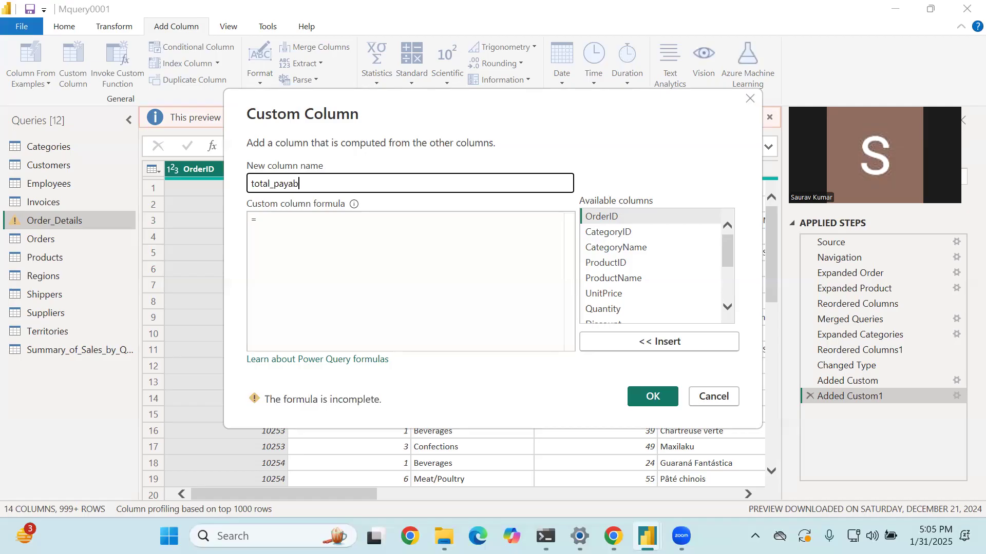
- Name the new custom column "total_payable Ammount" and move on to its formula
type("mount")
left_click(354, 204)
key("Tab")
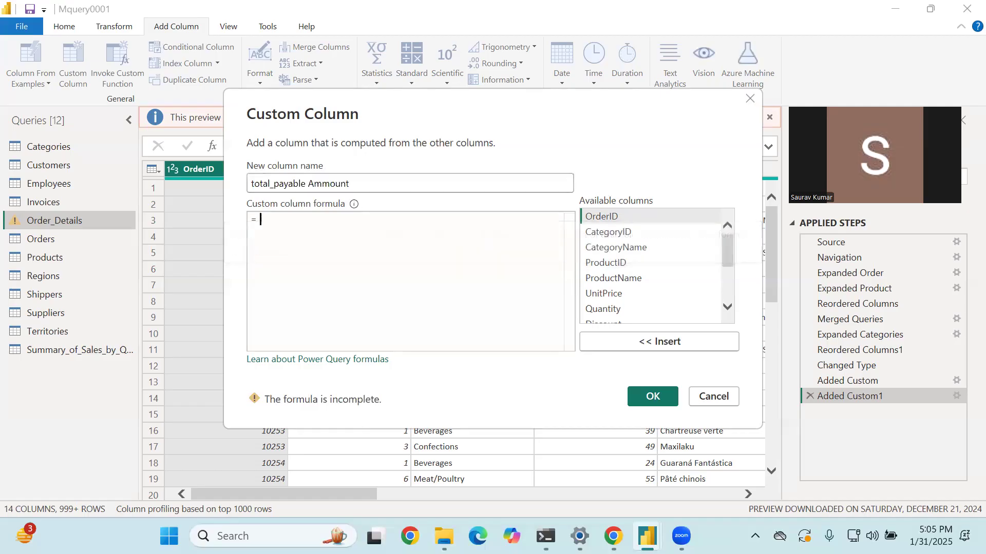
type("text")
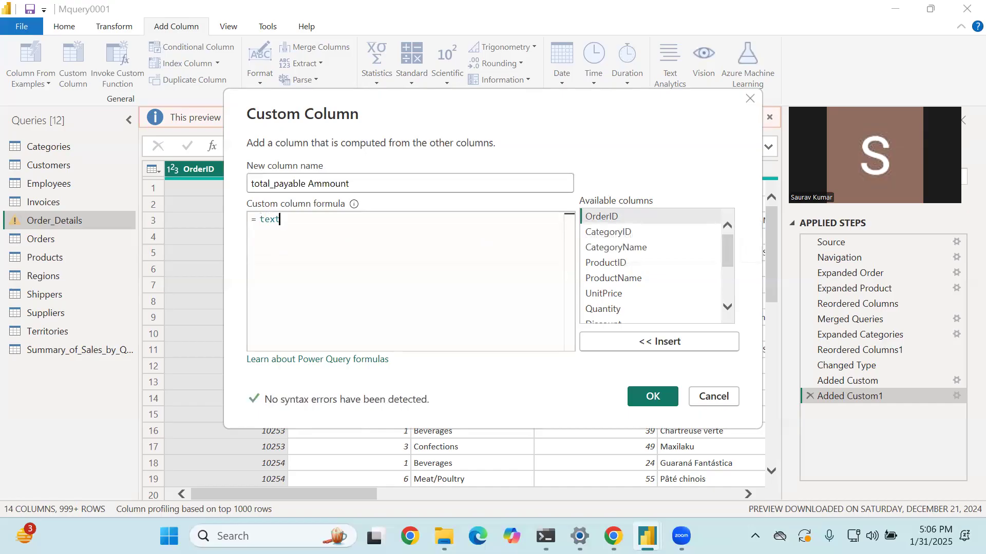
type(".")
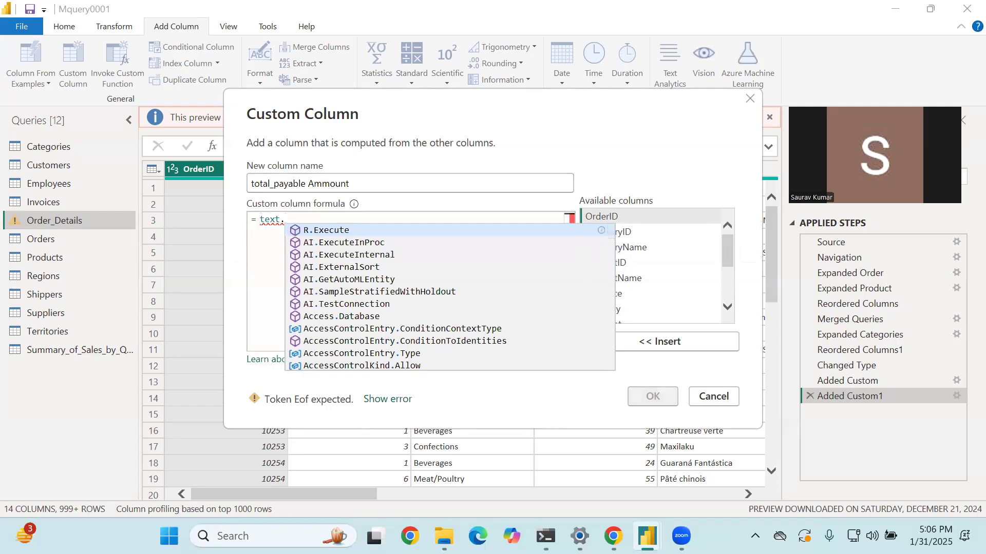
type("p")
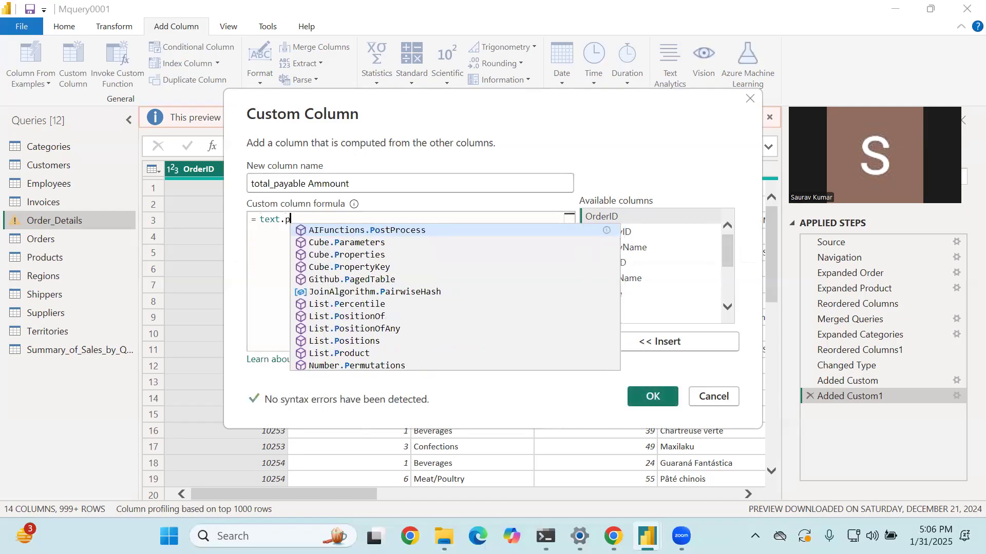
key("BackSpace")
key("BackSpace")
key("BackSpace")
key("BackSpace")
key("BackSpace")
key("BackSpace")
type("stri")
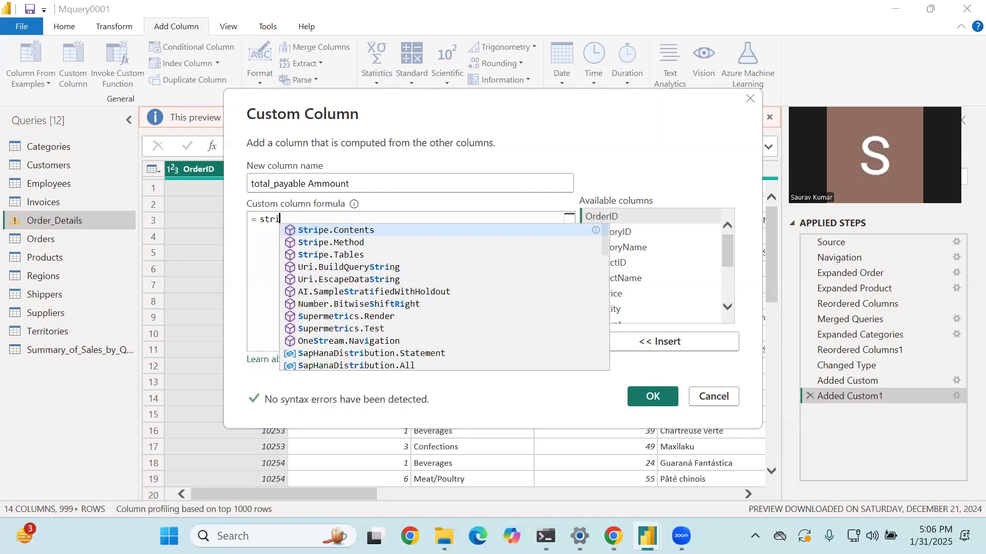
type("n")
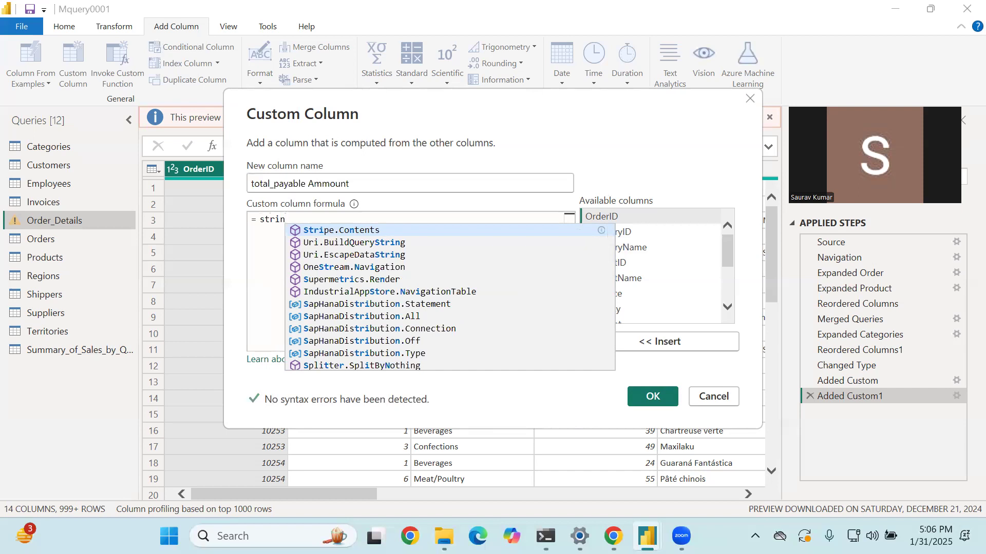
key("BackSpace")
key("BackSpace")
key("BackSpace")
key("BackSpace")
key("BackSpace")
- Enter the Text.PositionOfAny function in the custom column formula, without any stray leftover characters
type("Text")
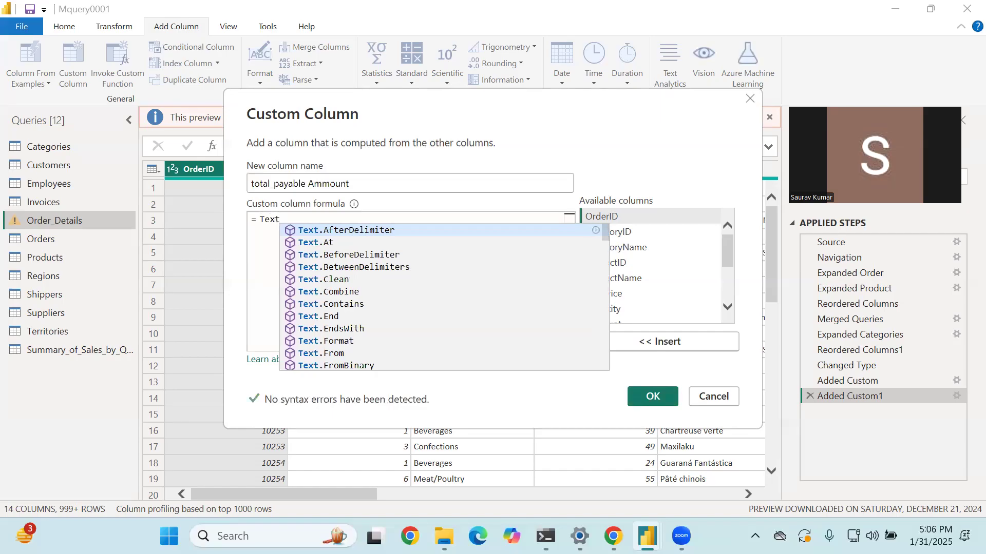
type(".Po")
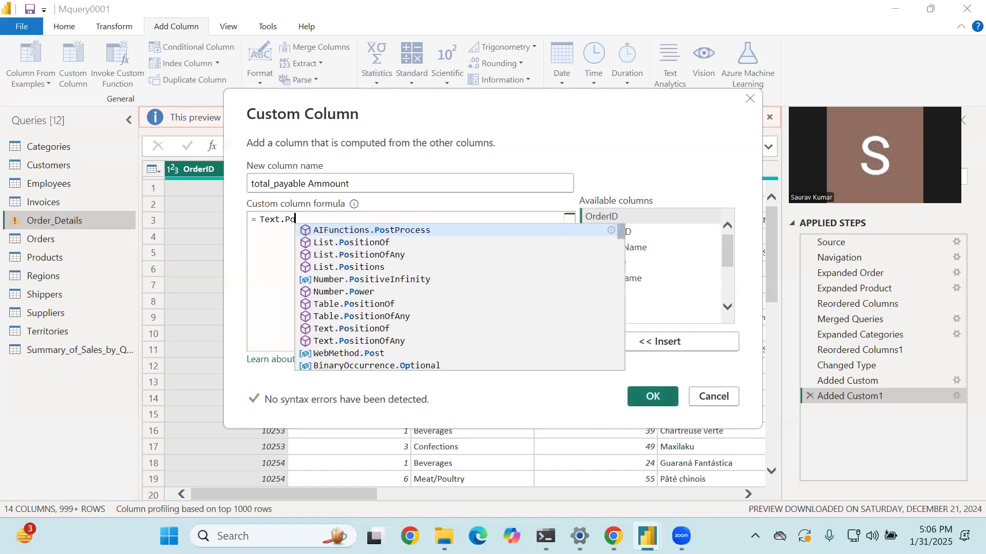
type("sit")
key("Down")
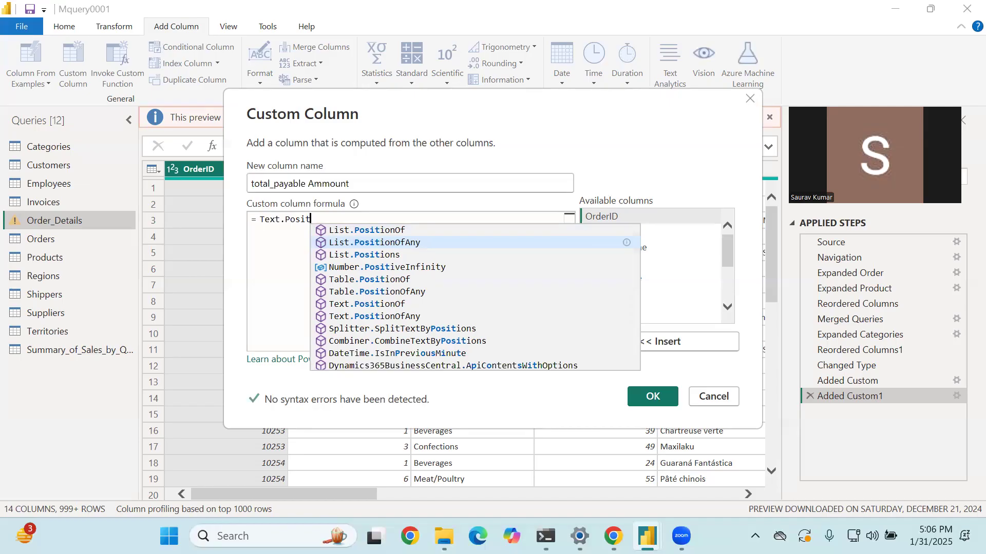
key("Return")
key("Left")
key("Right")
key("BackSpace")
key("BackSpace")
key("BackSpace")
key("BackSpace")
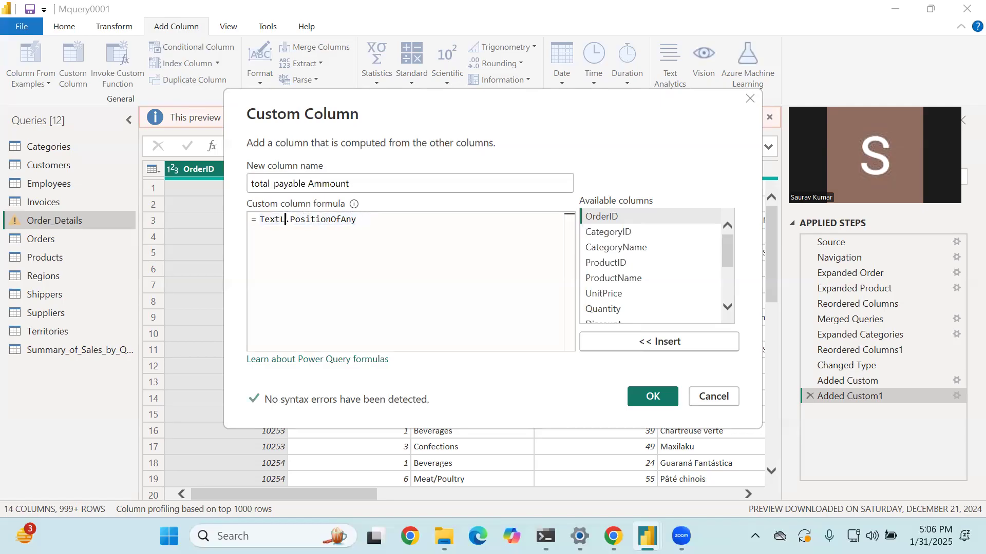
key("End")
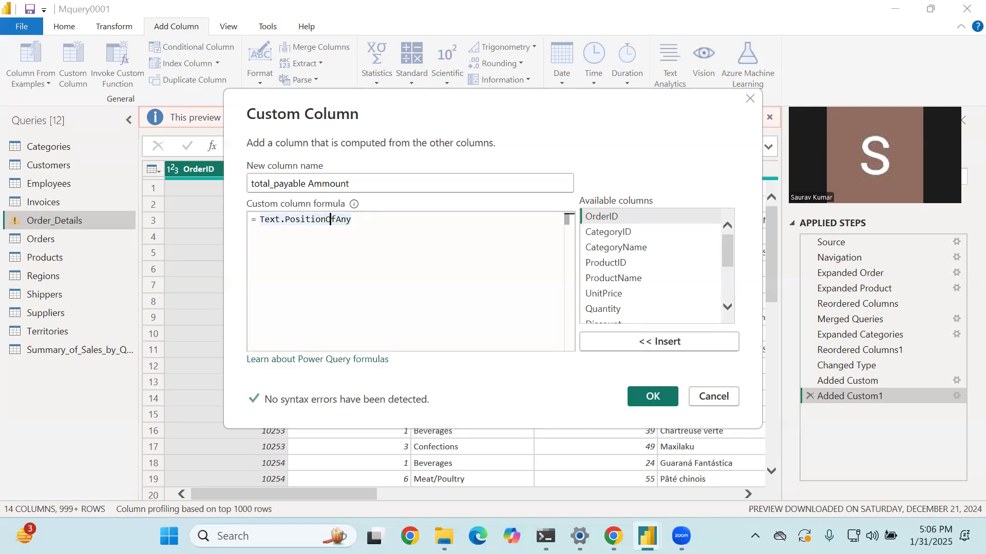
- Insert the keyword "if" and a space in front of the function in the custom column formula
key("Left")
key("Left")
key("Left")
type("if")
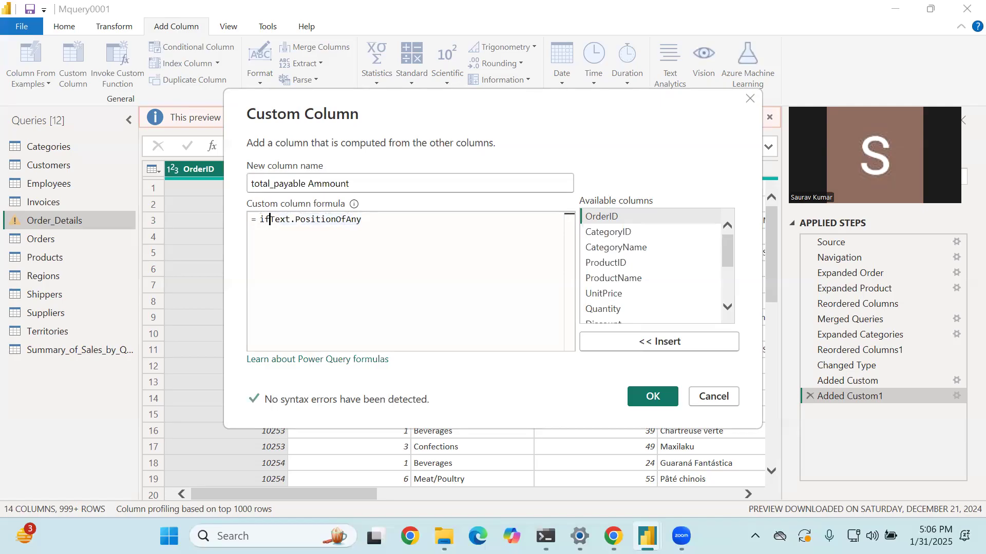
key("Right")
key("Right")
key("Right")
key("Right")
key("Right")
key("Right")
key("Right")
key("Right")
key("Right")
key("Right")
key("Right")
key("Right")
key("Right")
key("Right")
key("Right")
key("Right")
key("Right")
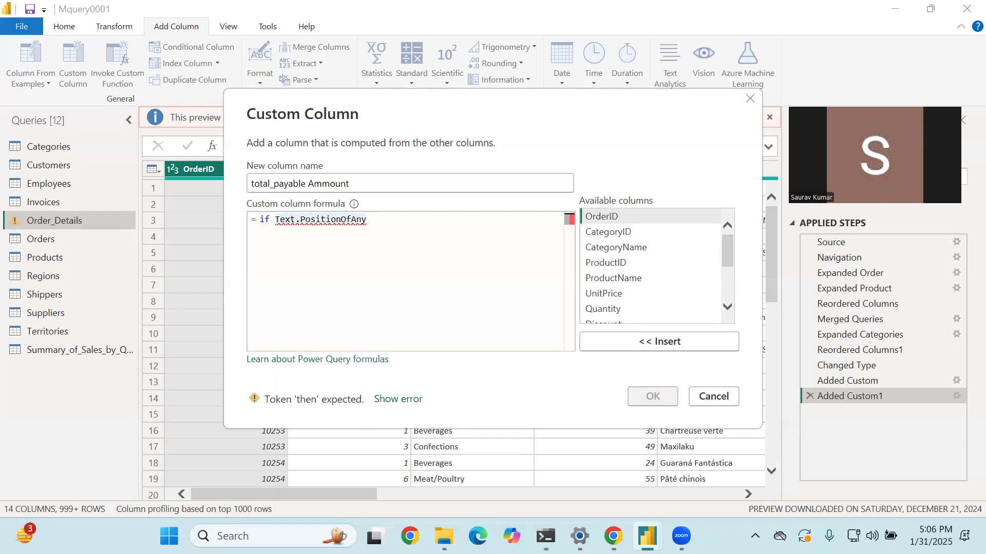
- Delete the function after "if", try Text.AfterDelimiter in its place, and cut it back to "Text."
key("BackSpace")
key("BackSpace")
key("BackSpace")
key("BackSpace")
key("BackSpace")
key("BackSpace")
key("BackSpace")
key("BackSpace")
key("BackSpace")
key("BackSpace")
key("BackSpace")
key("BackSpace")
key("BackSpace")
key("BackSpace")
key("BackSpace")
key("BackSpace")
key("BackSpace")
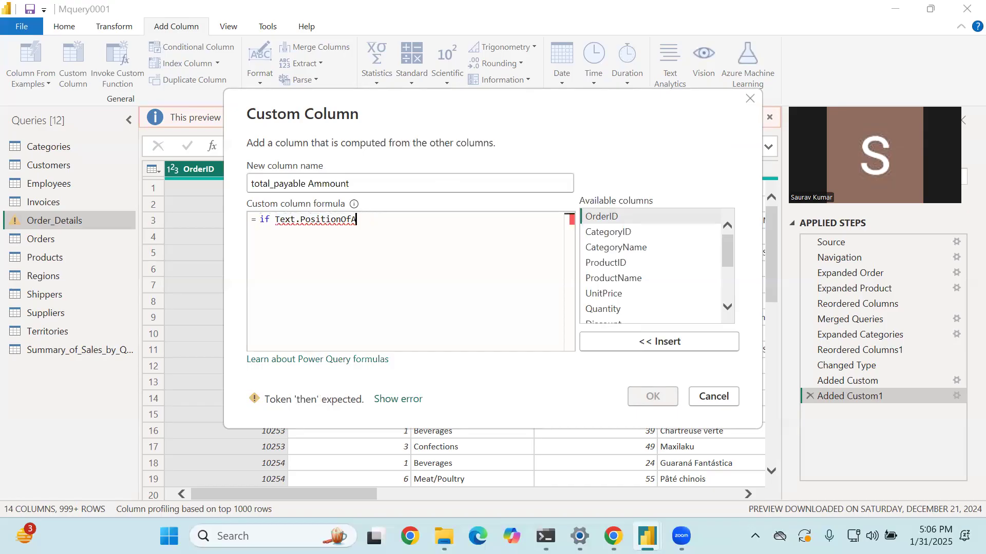
key("BackSpace")
type("text")
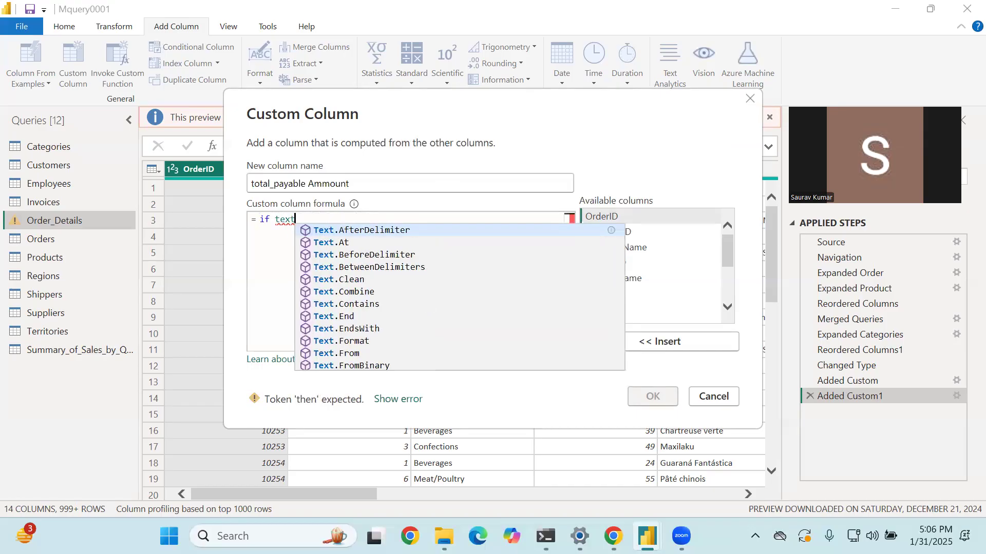
key("Tab")
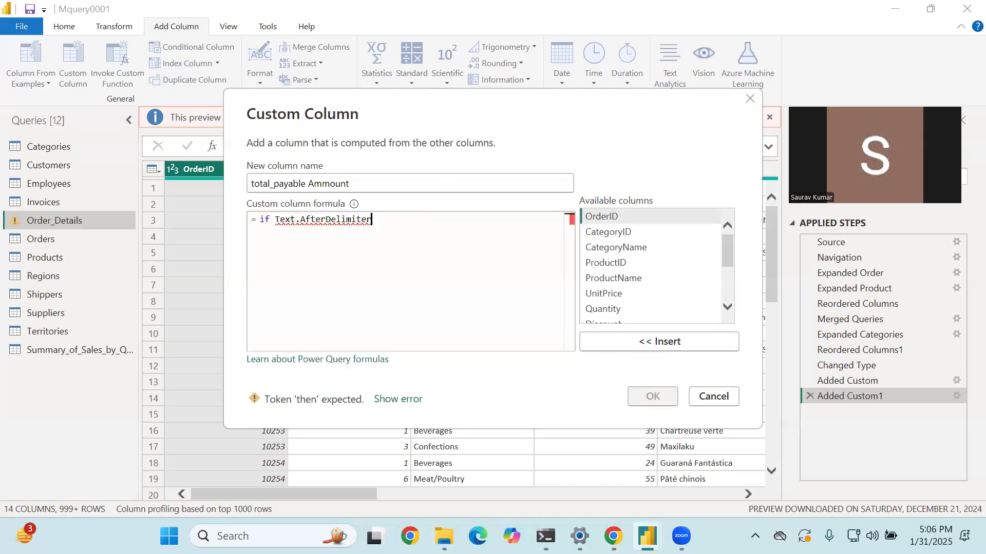
key("BackSpace")
key("BackSpace")
key("BackSpace")
key("BackSpace")
key("BackSpace")
key("BackSpace")
key("BackSpace")
key("BackSpace")
key("BackSpace")
key("BackSpace")
key("BackSpace")
key("BackSpace")
key("BackSpace")
key("BackSpace")
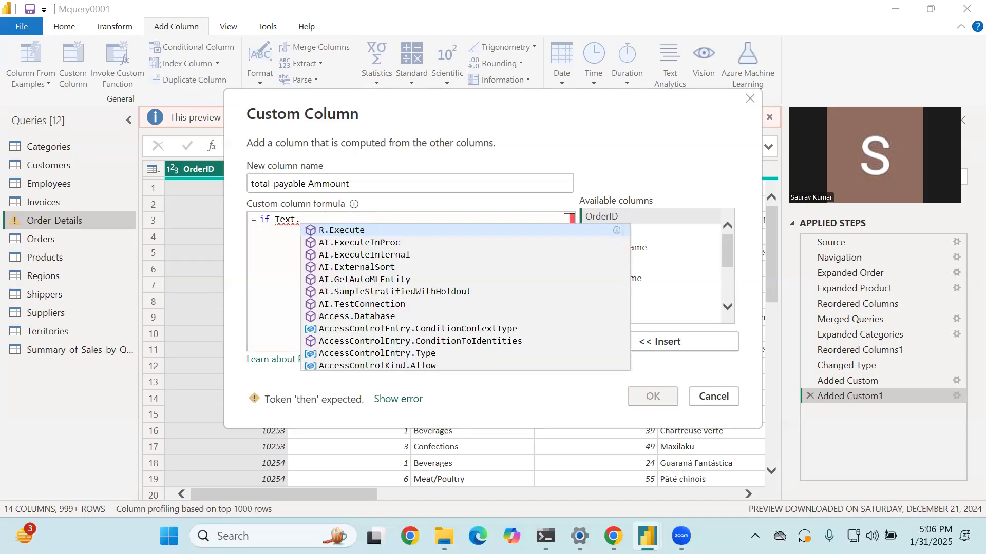
- Complete the function after "if" as Text.PositionOfAny, removing the duplicated "Text" prefix
type("Pos")
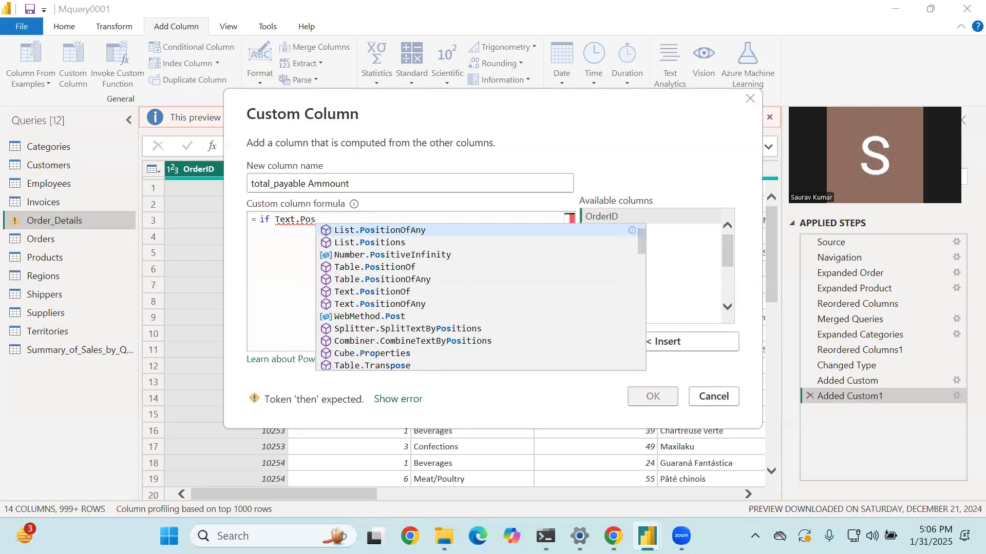
key("Down")
key("Down")
key("Down")
key("Down")
key("Down")
key("Down")
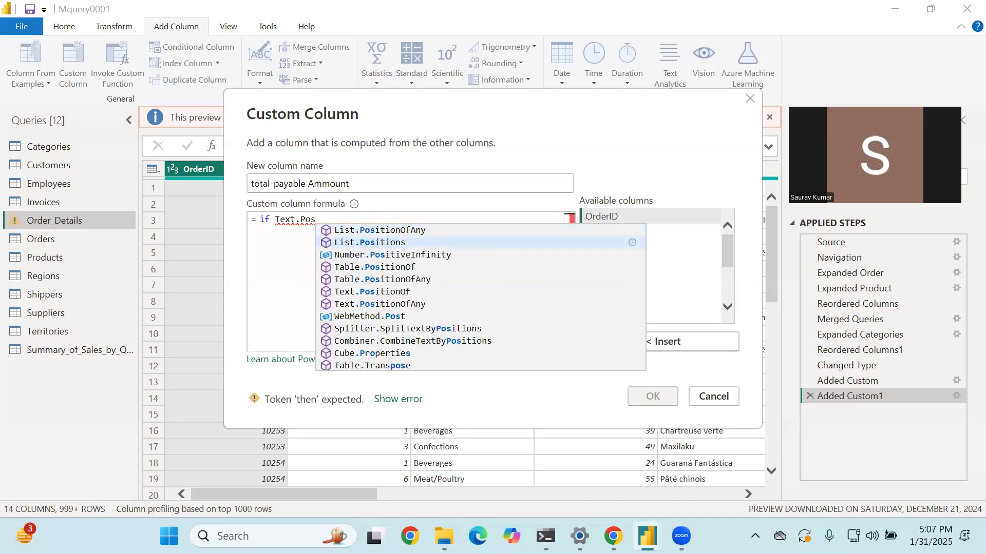
key("Tab")
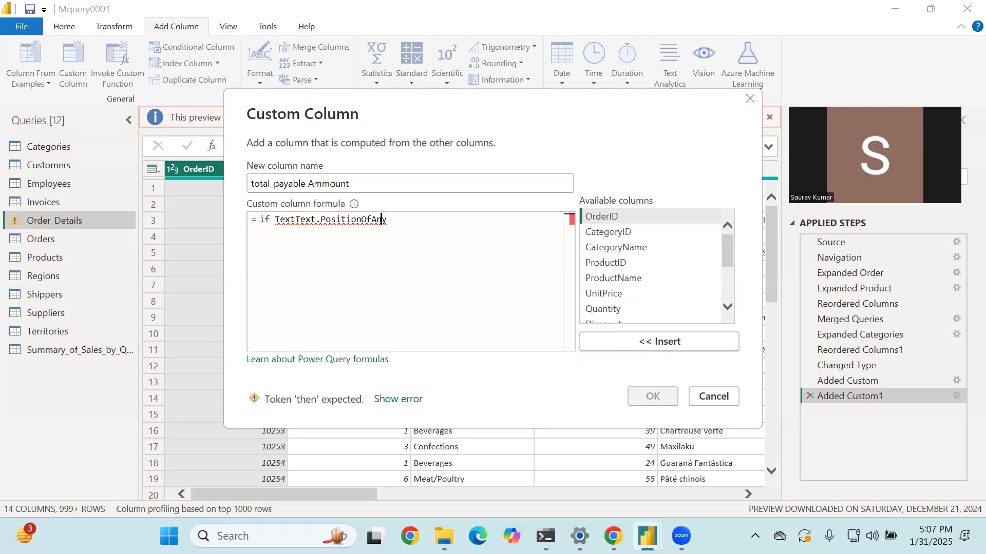
key("Left")
key("Left")
key("Left")
key("Left")
key("Left")
key("Left")
key("Left")
key("Left")
key("Left")
key("Left")
key("Left")
key("Left")
key("Left")
key("Left")
key("BackSpace")
key("BackSpace")
key("BackSpace")
key("BackSpace")
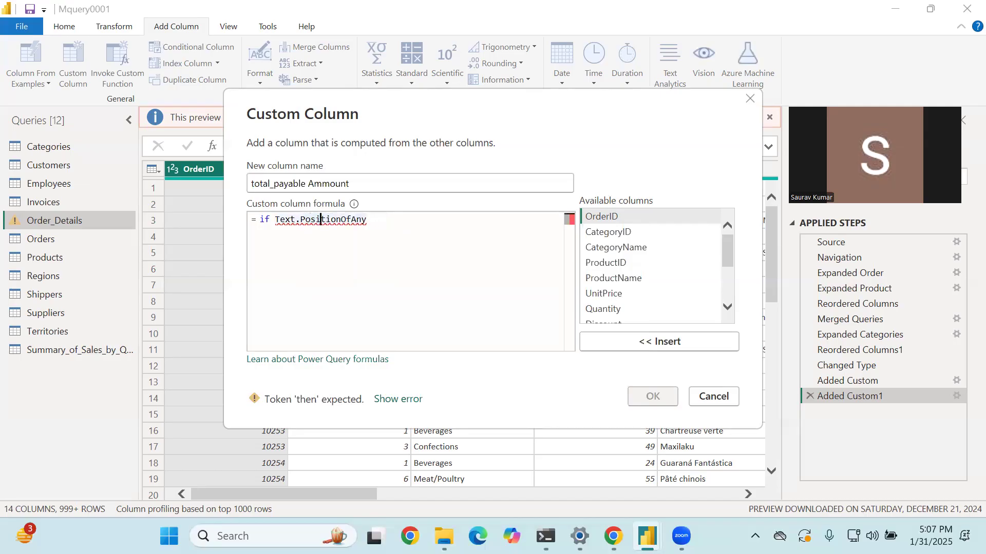
- Add parentheses to Text.PositionOfAny with the [ProductName] column as its first argument
left_click(368, 222)
type("(")
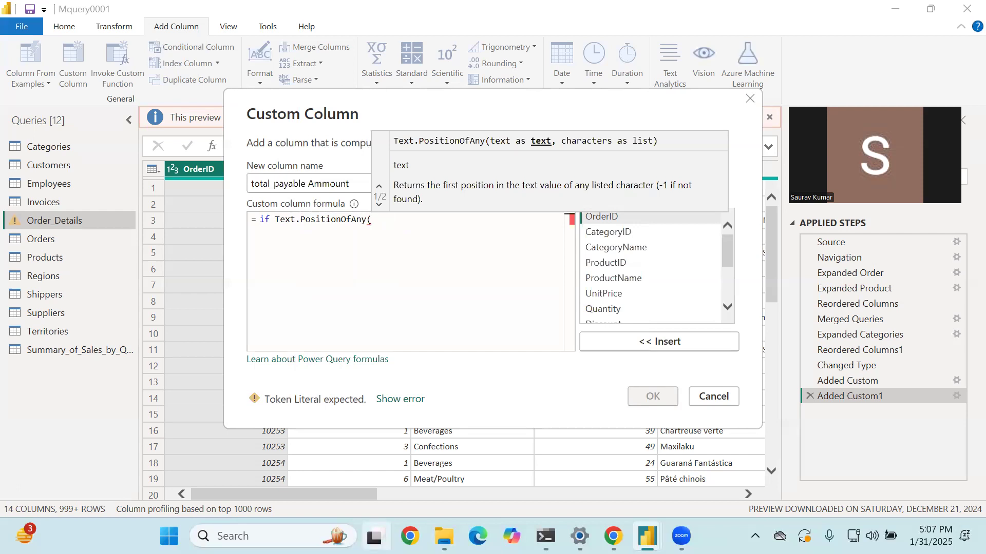
mouse_move(374, 536)
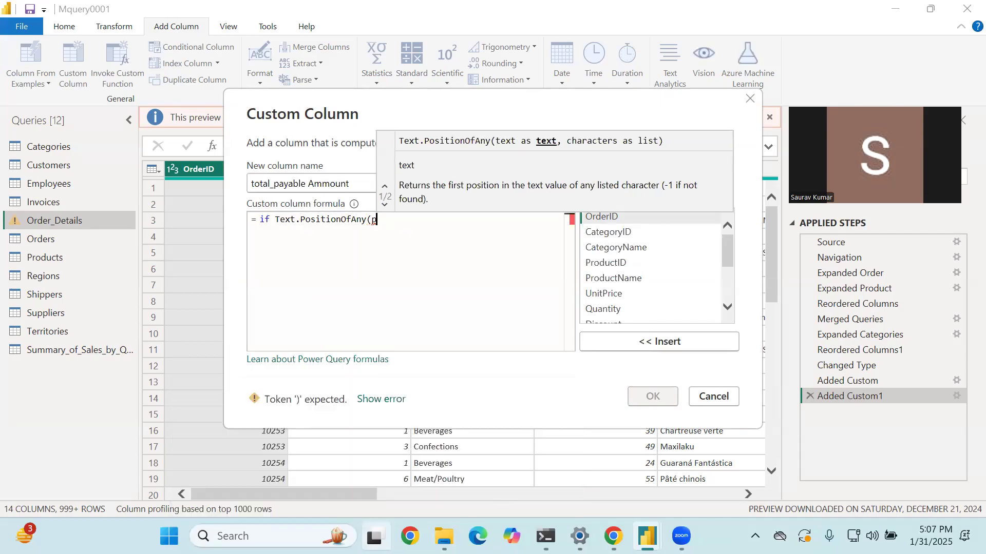
type("product")
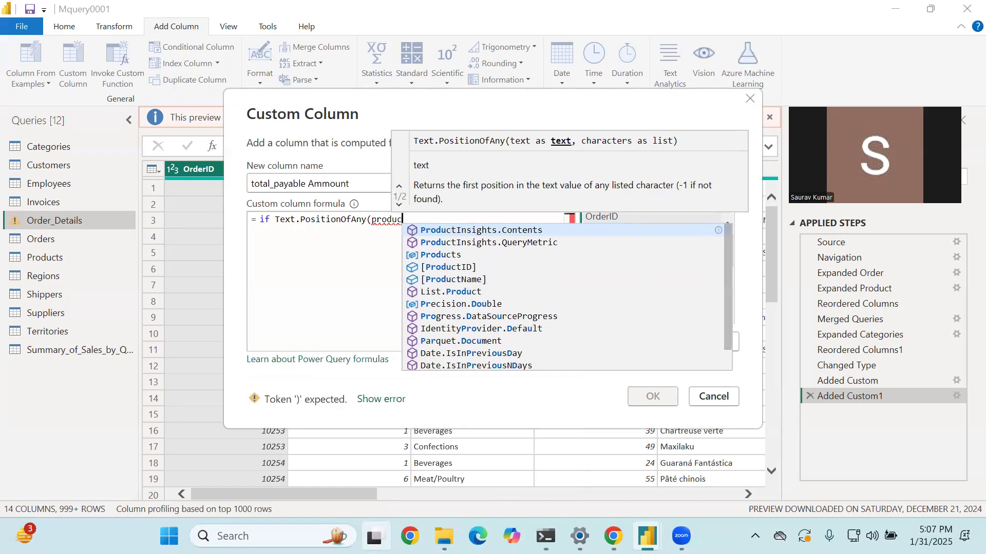
key("Down")
key("Down")
key("Down")
key("Down")
key("Return")
type(")")
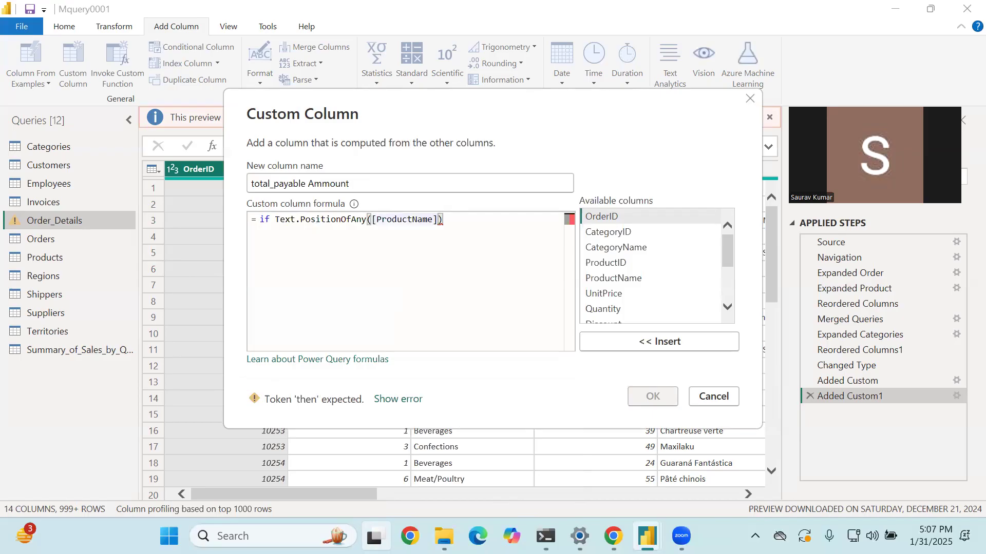
type(",")
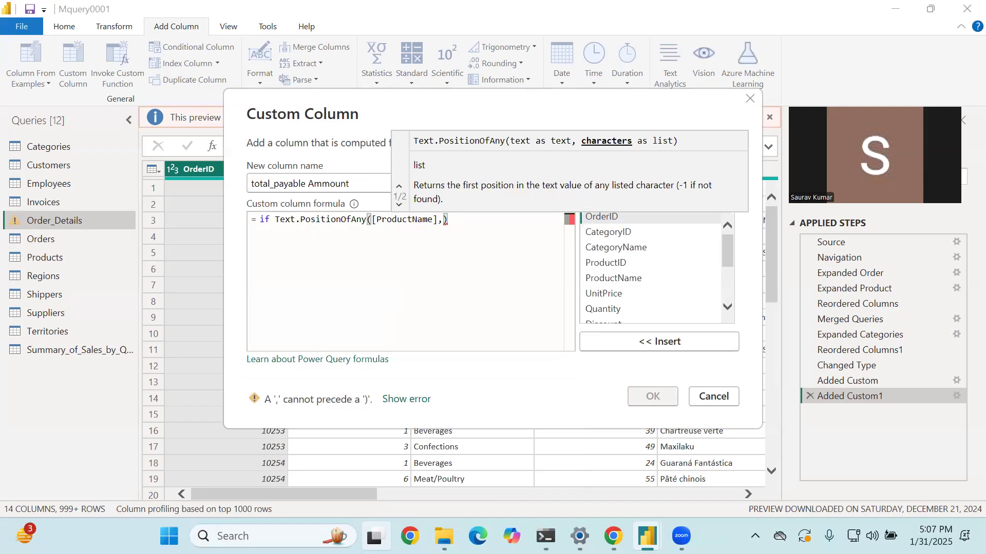
type("\"D")
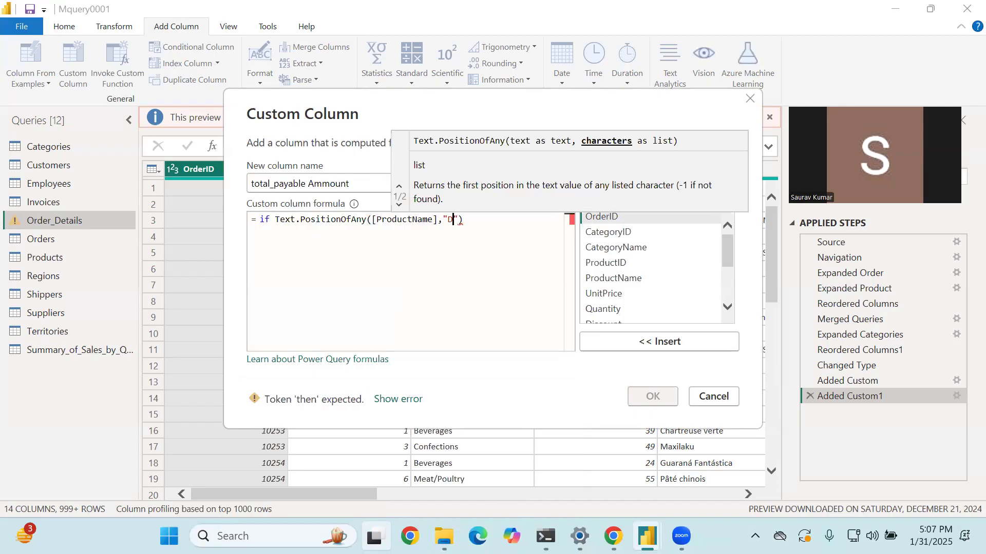
type("iary")
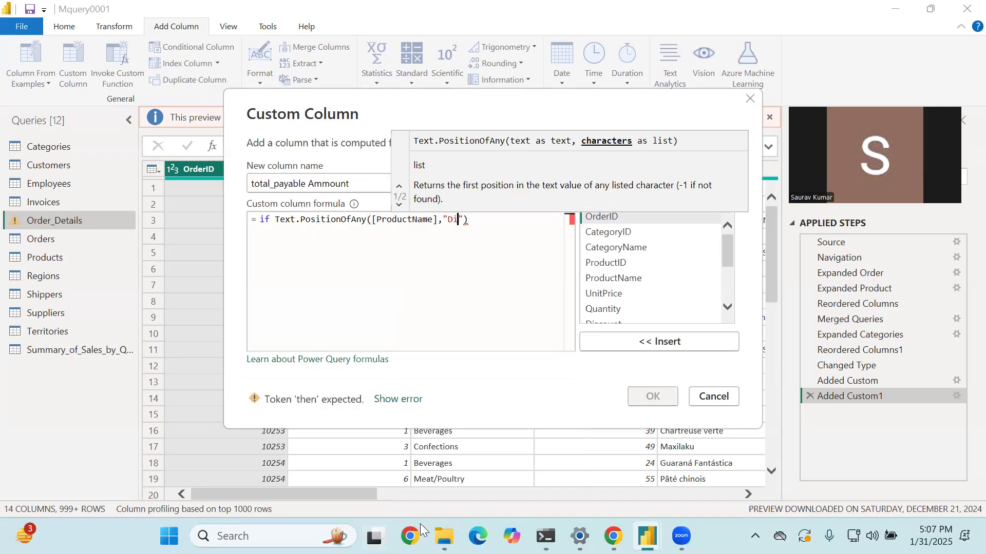
key("Left")
key("Left")
key("Left")
key("Left")
key("Left")
key("Left")
key("Left")
key("Left")
key("Delete")
key("BackSpace")
key("BackSpace")
key("BackSpace")
key("BackSpace")
key("BackSpace")
key("BackSpace")
key("BackSpace")
key("BackSpace")
key("BackSpace")
key("BackSpace")
key("BackSpace")
key("BackSpace")
key("BackSpace")
key("BackSpace")
key("BackSpace")
key("BackSpace")
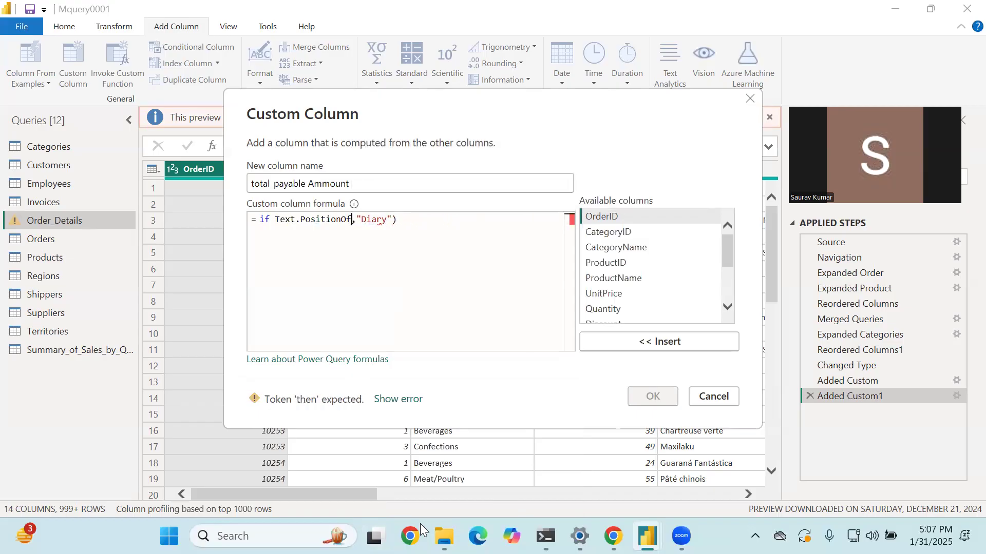
key("ctrl+z")
key("ctrl+z")
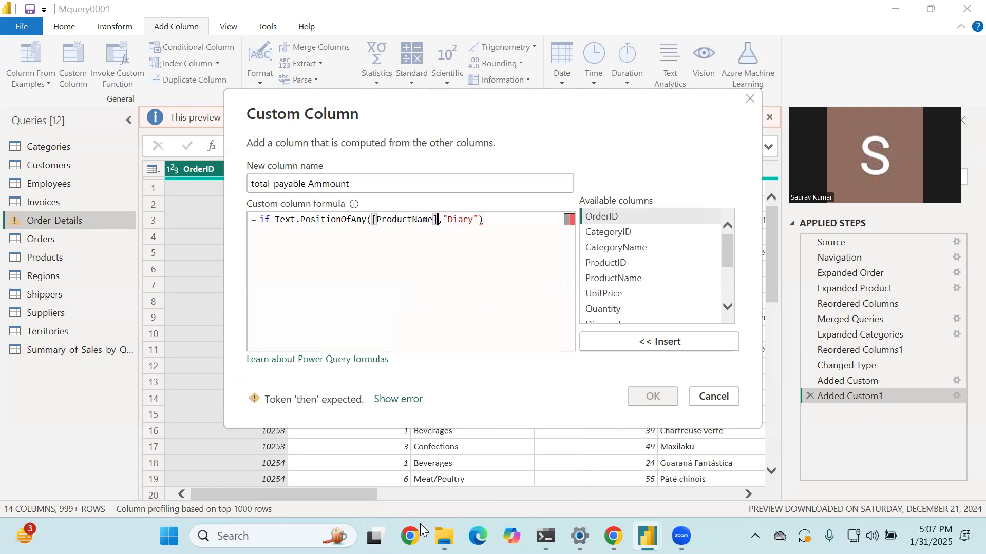
- Replace the first argument of Text.PositionOfAny with the [CategoryName] column
key("BackSpace")
key("BackSpace")
key("BackSpace")
key("BackSpace")
key("BackSpace")
key("BackSpace")
key("BackSpace")
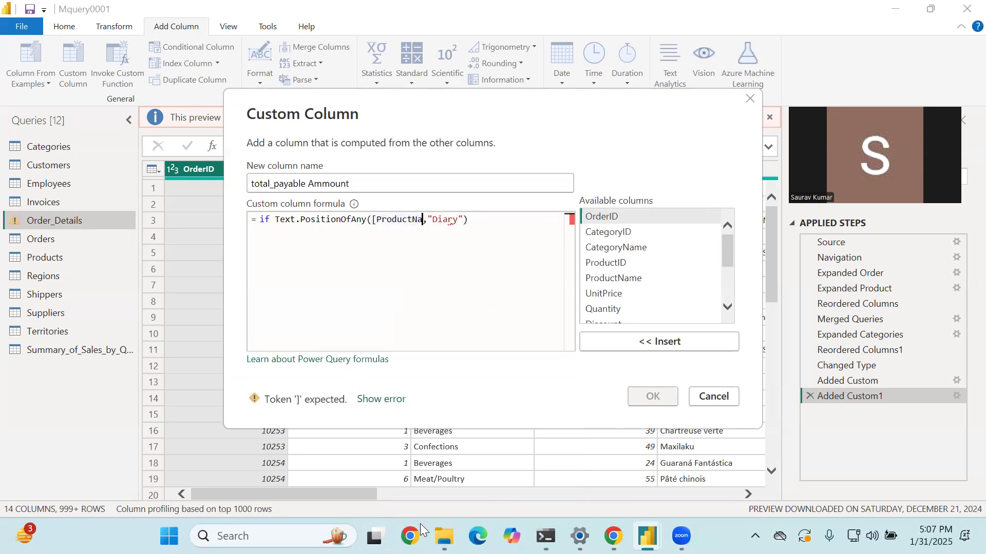
key("BackSpace")
key("BackSpace")
key("BackSpace")
key("BackSpace")
key("BackSpace")
key("BackSpace")
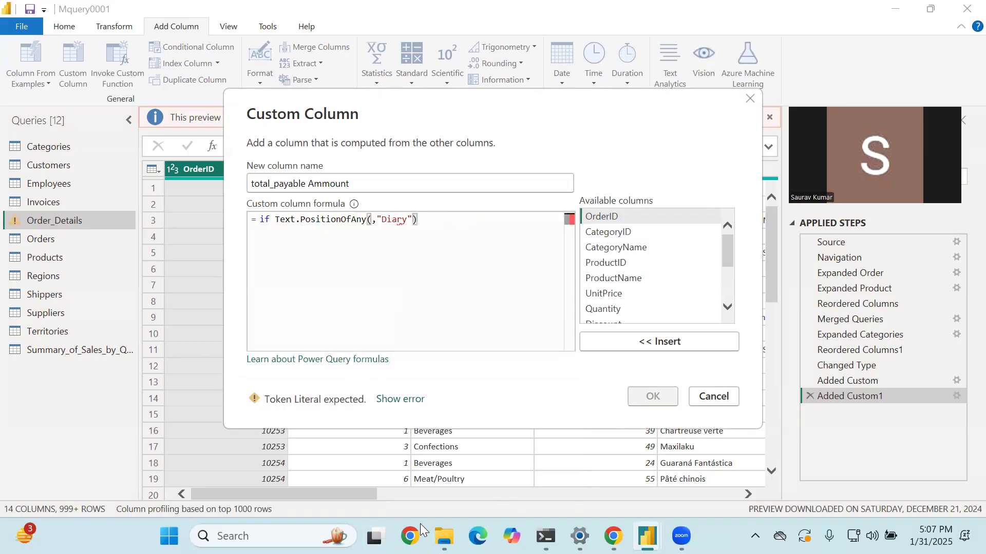
type("cat")
key("Down")
key("Down")
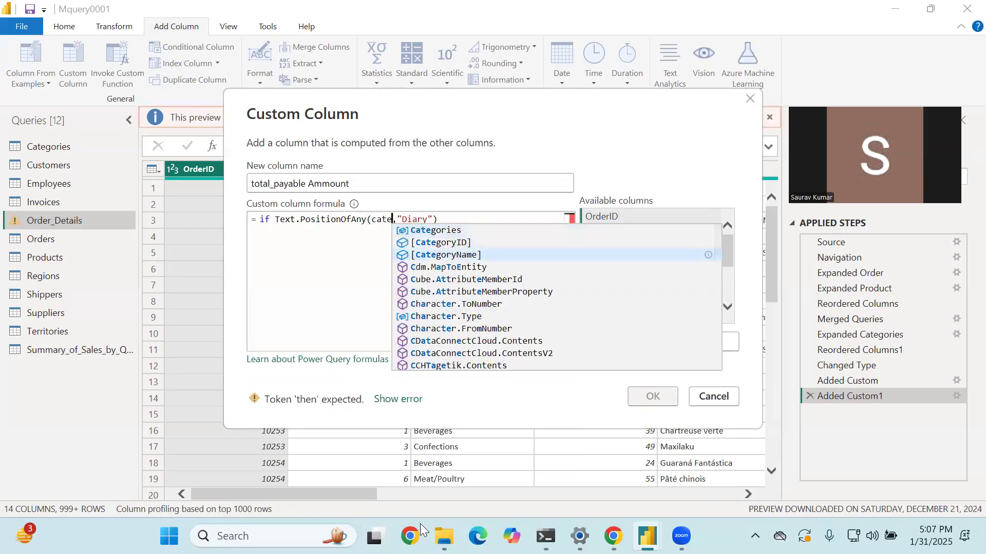
key("Tab")
- Complete the condition by comparing the Text.PositionOfAny result as greater than 0
key("Right")
key("Right")
key("Right")
key("Right")
key("Right")
key("Right")
key("Right")
key("Right")
key("Right")
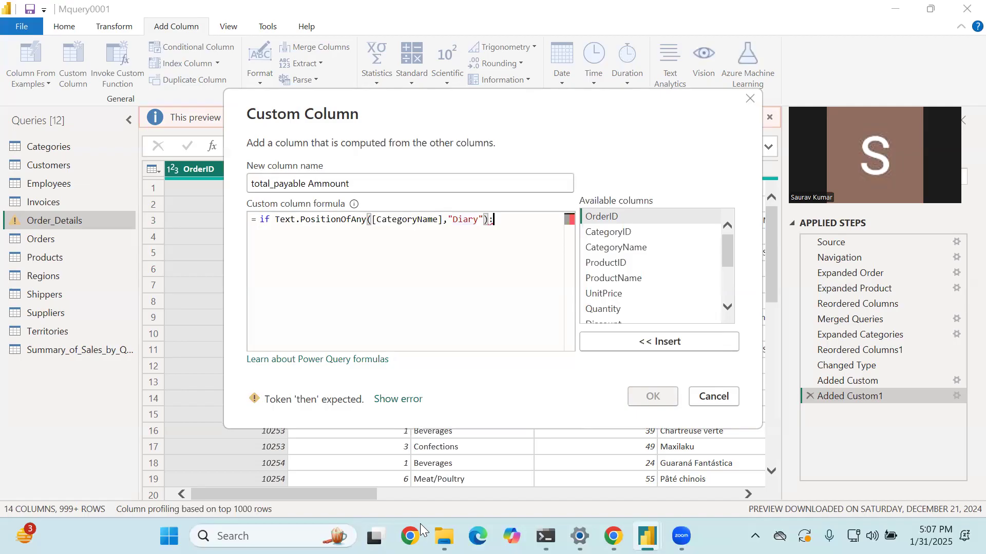
type(">")
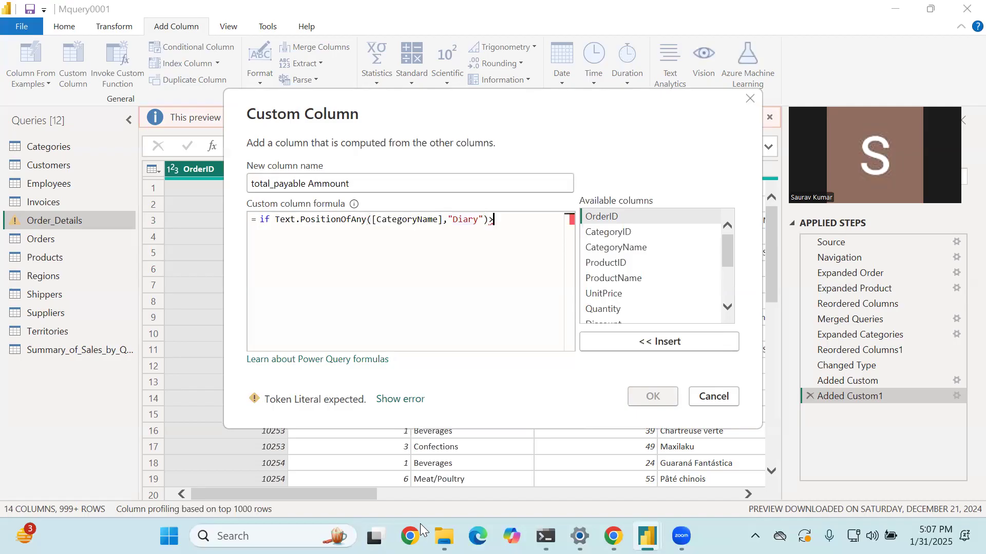
type("0:")
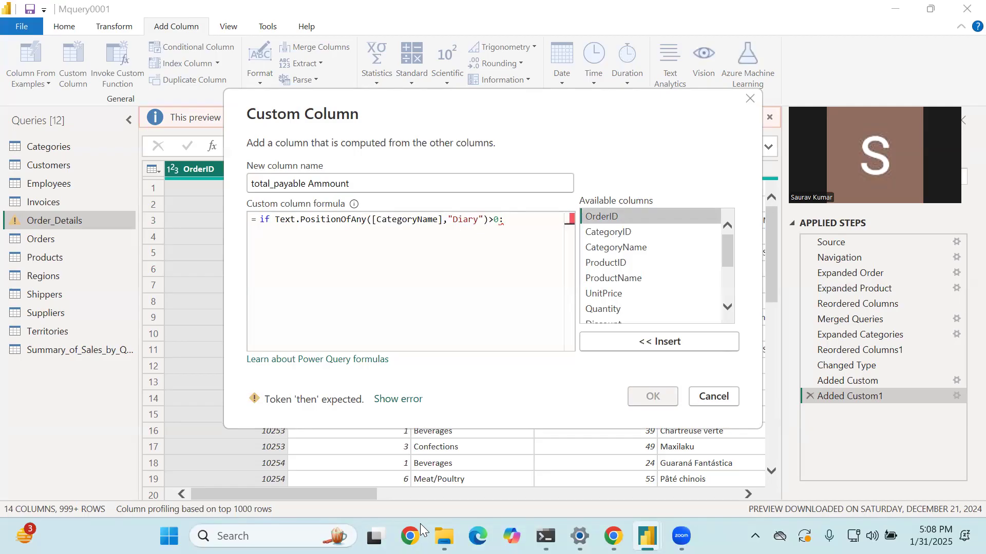
- Add [UnitPrice] on a new line of the formula and insert "then" after the >0 condition
key("Return")
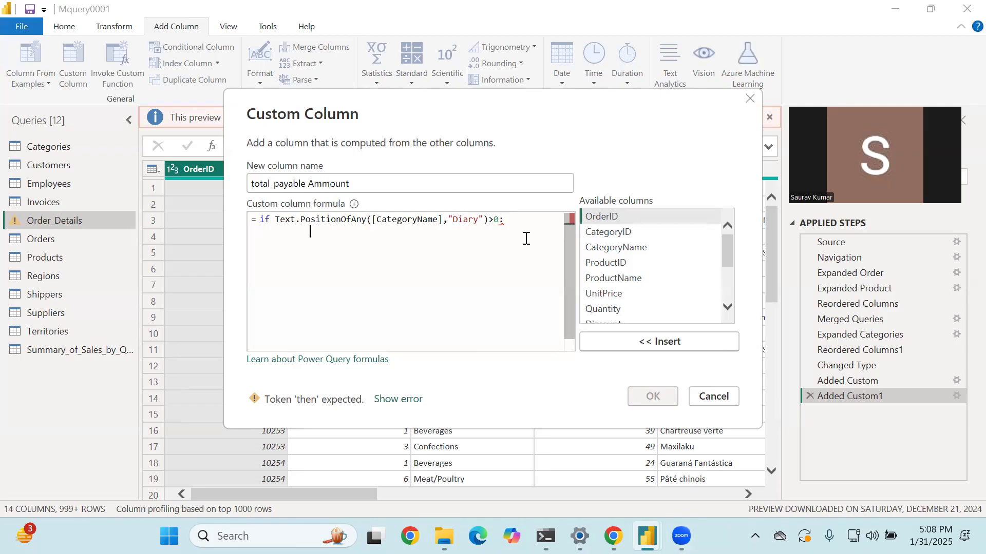
type("[U")
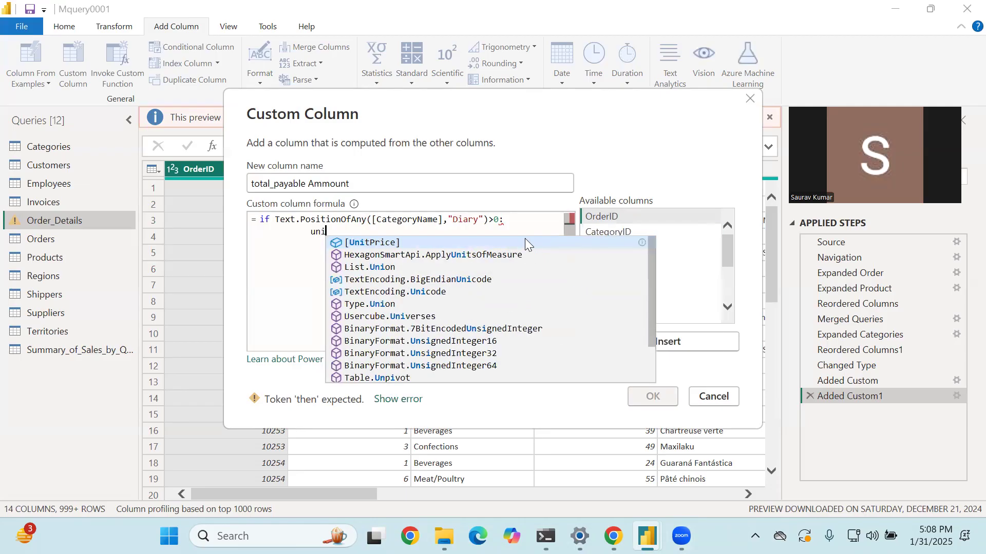
key("Tab")
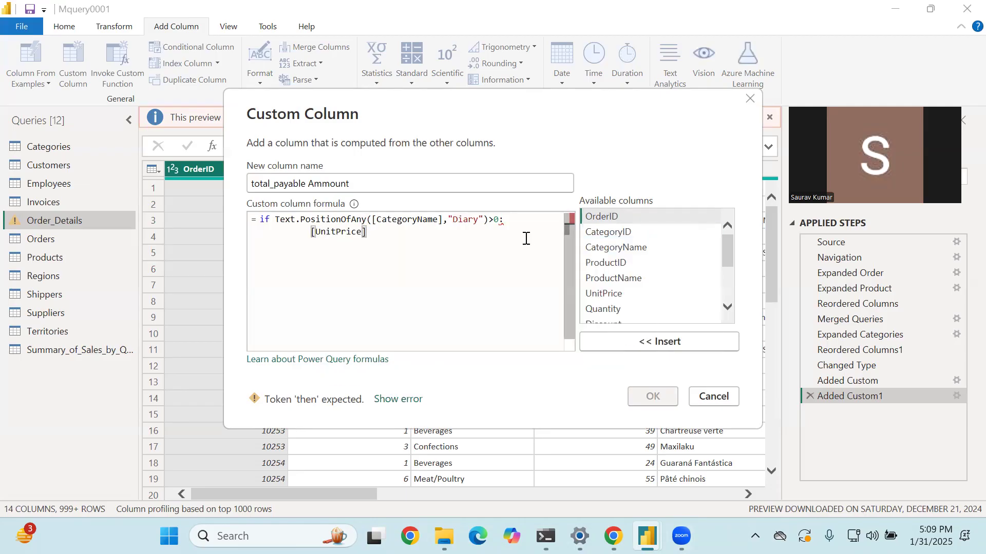
left_click(521, 224)
key("BackSpace")
type("then")
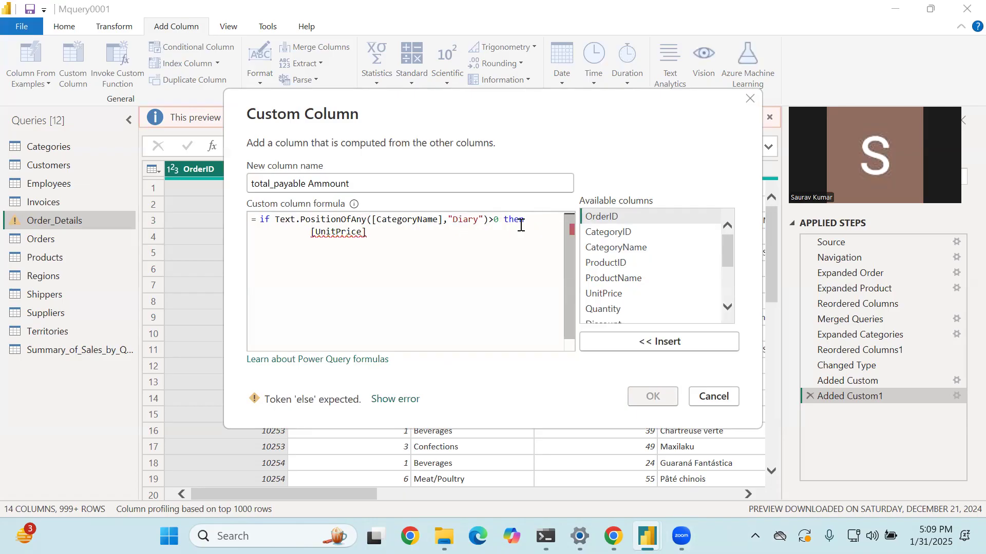
- Multiply [UnitPrice] by [Quantity] in the then branch and append a minus sign
left_click(416, 240)
type("*guantity]")
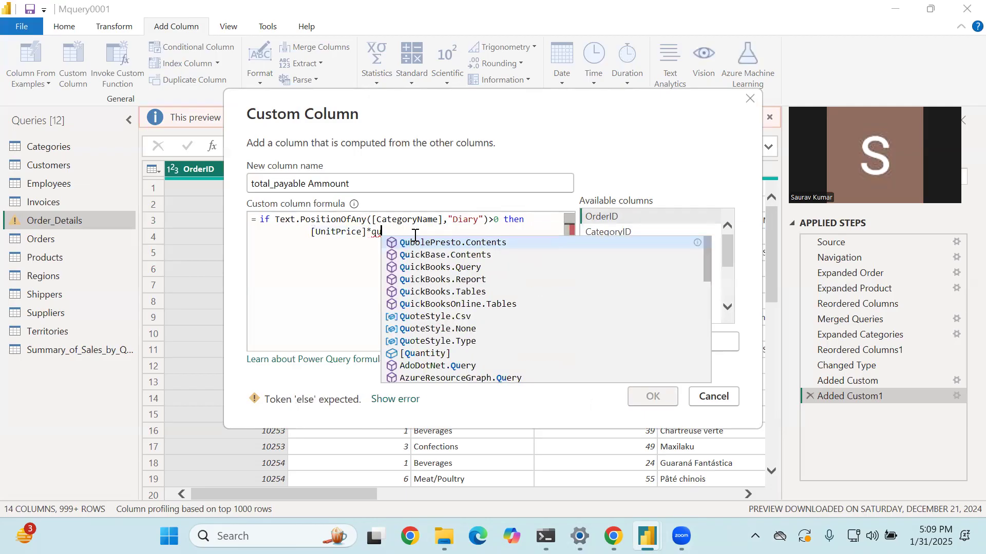
key("Tab")
type("-")
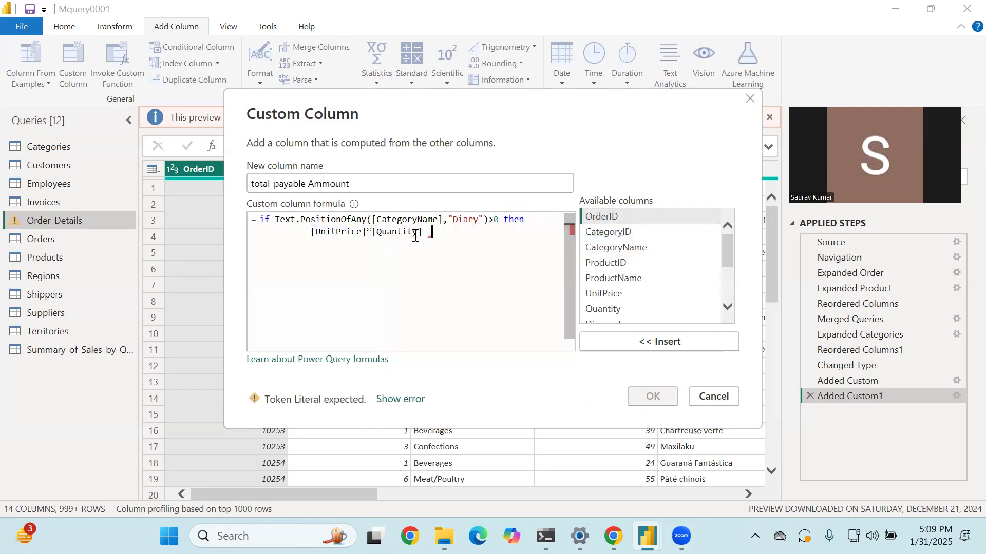
- Copy [UnitPrice]*[Quantity] and paste it after the minus sign
left_click_drag(422, 234, 310, 232)
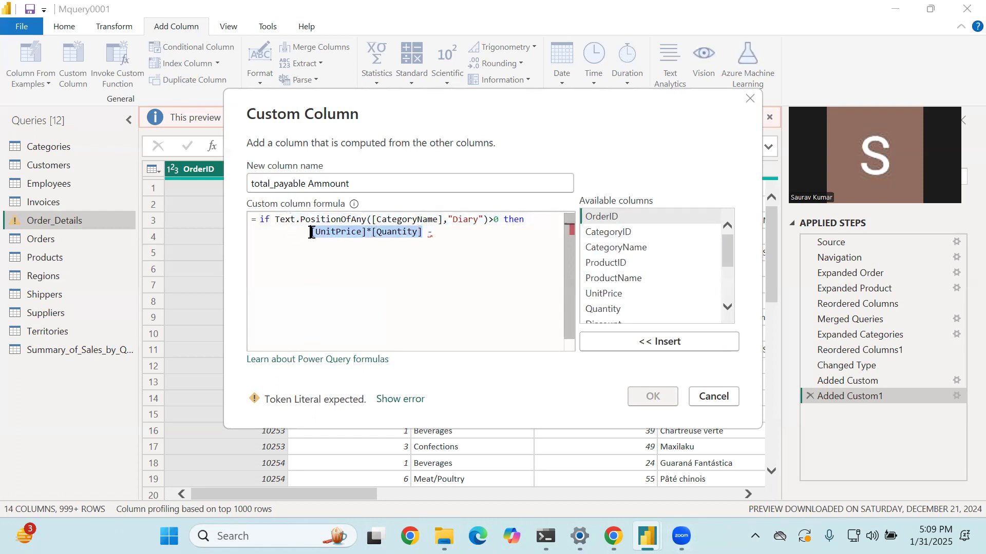
key("ctrl+c")
left_click(470, 237)
key("ctrl+v")
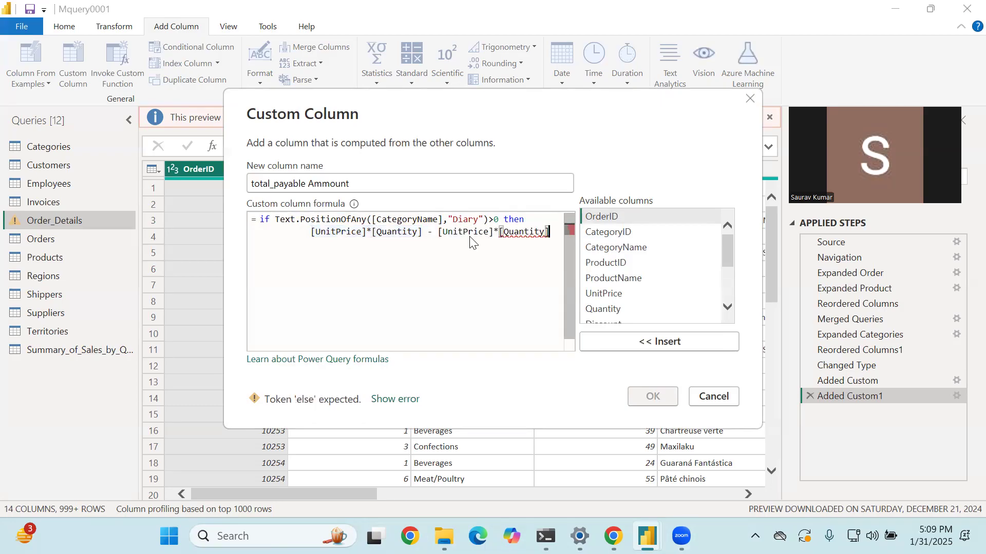
- Remove the indent before the then-branch expression and multiply its second [UnitPrice]*[Quantity] product by 0.2
left_click(311, 232)
key("BackSpace")
key("BackSpace")
key("BackSpace")
key("BackSpace")
key("BackSpace")
key("BackSpace")
key("BackSpace")
key("BackSpace")
key("BackSpace")
key("BackSpace")
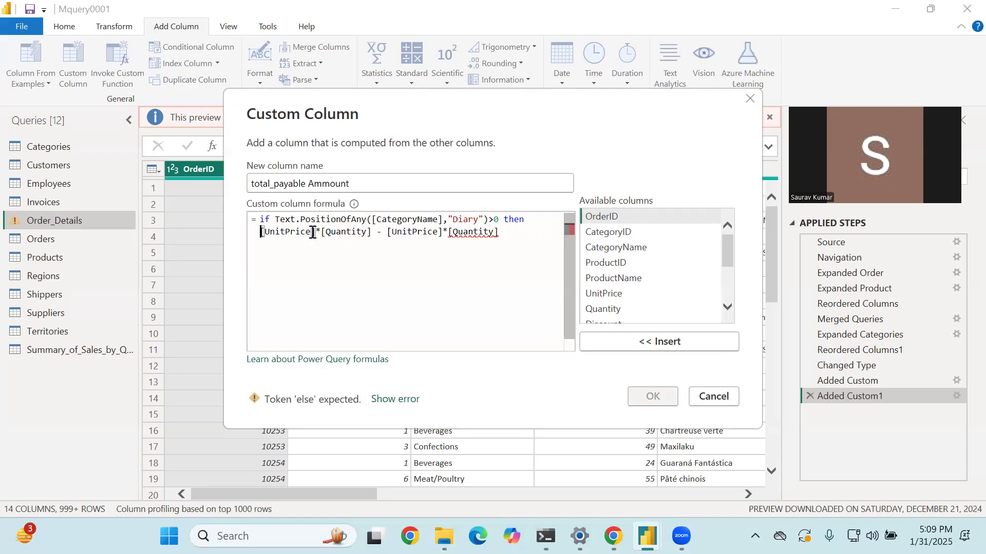
left_click(515, 228)
type("*0.2")
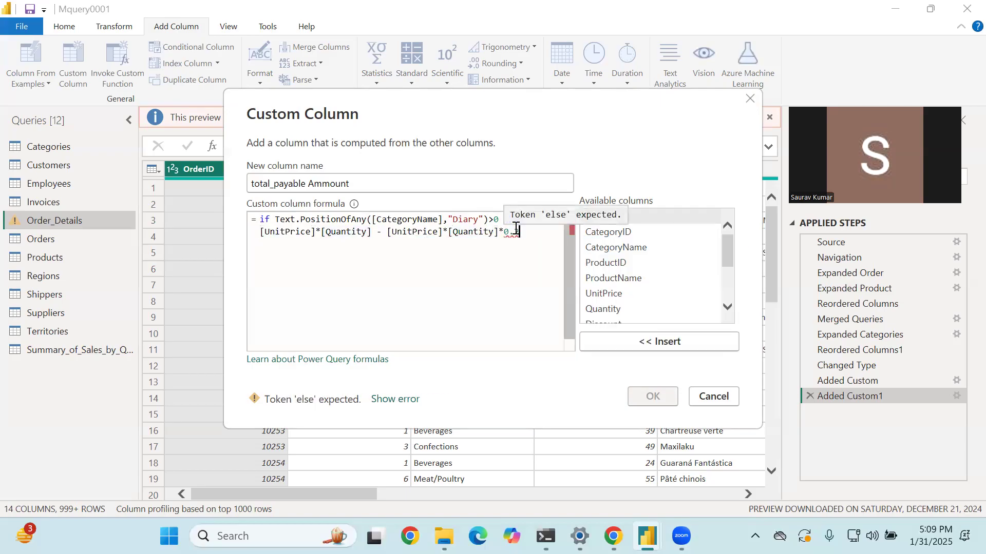
- Add an else branch returning [Quantity]*[UnitPrice] two lines below and create the custom column
key("Return")
key("Return")
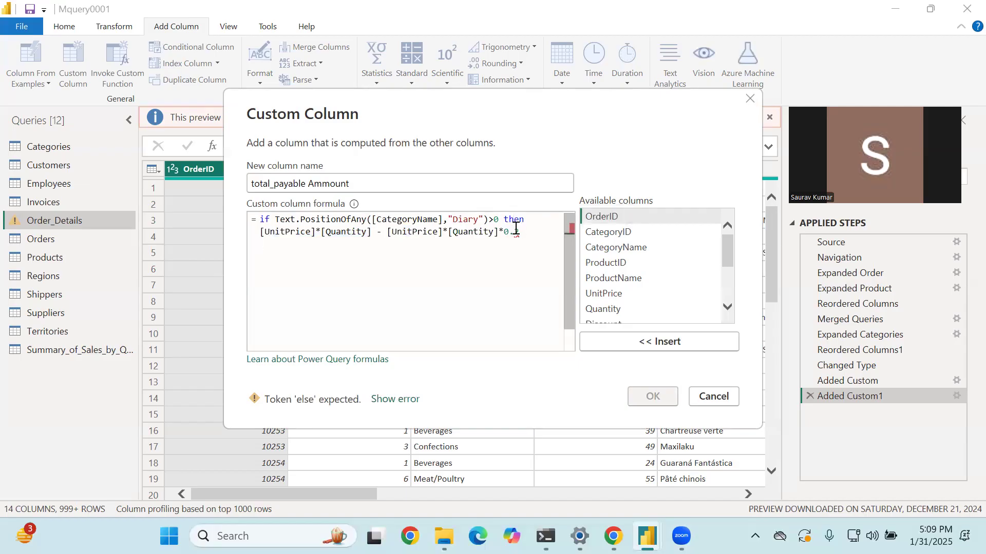
type("else ")
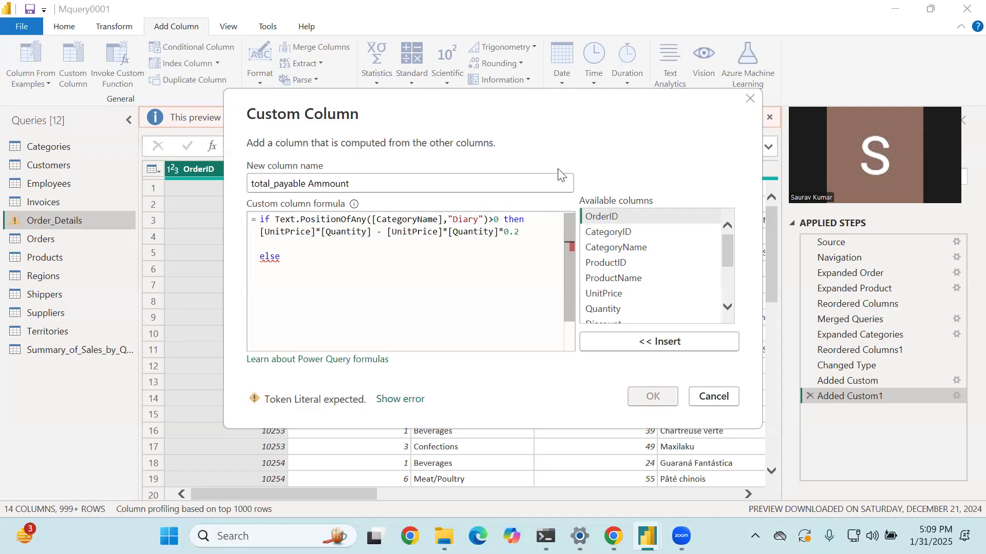
type(" quan")
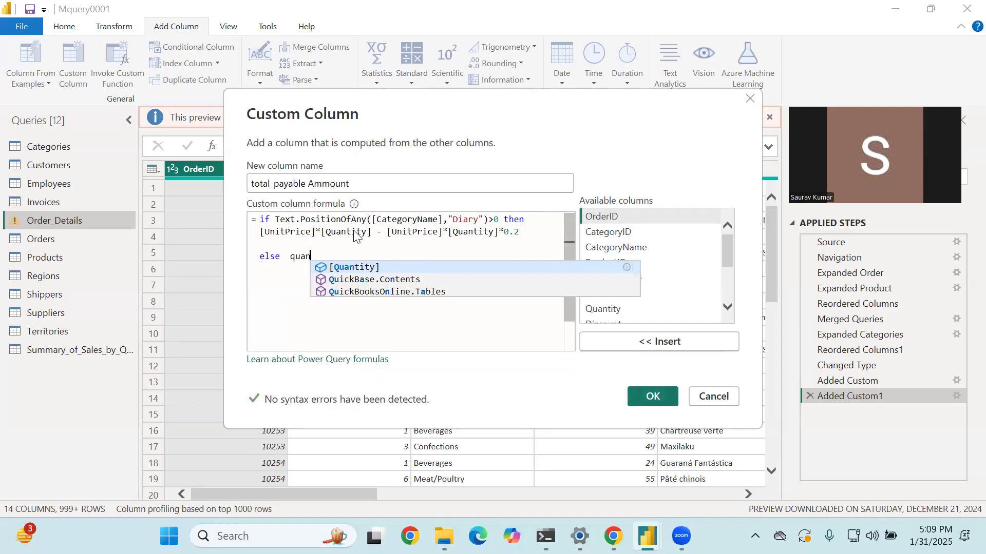
key("Tab")
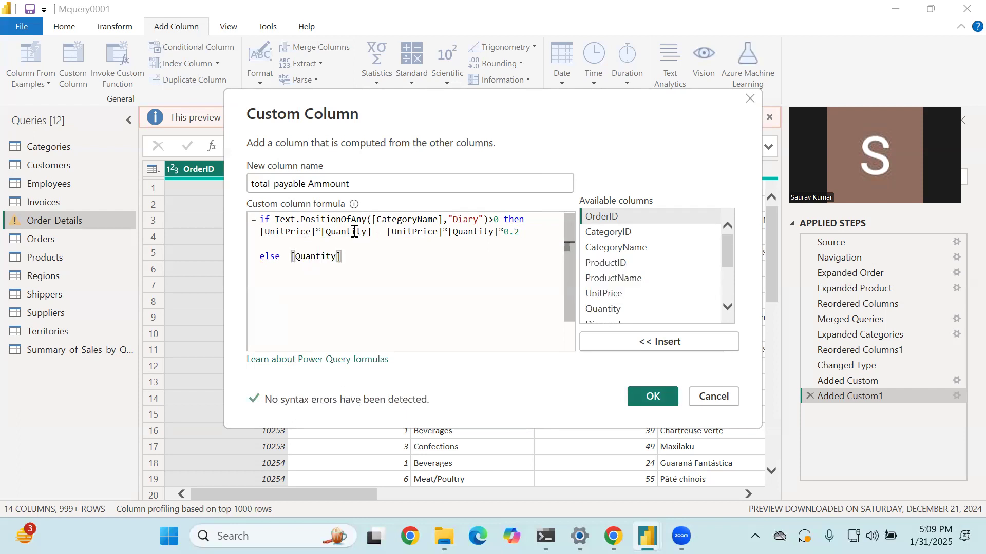
type("*uni")
key("Tab")
left_click(651, 396)
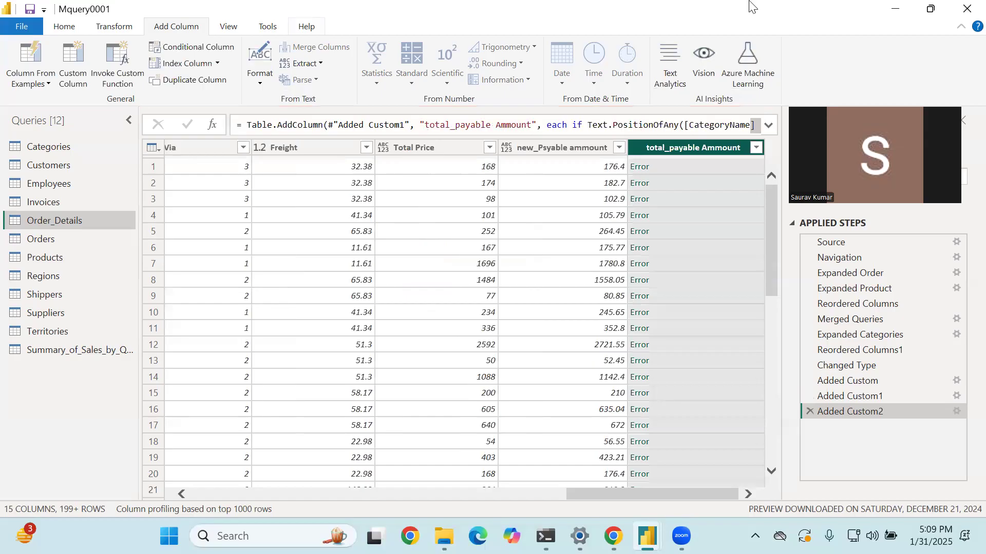
- Reopen the Added Custom2 step, remove the >0 comparison from the condition and apply the formula
double_click(874, 413)
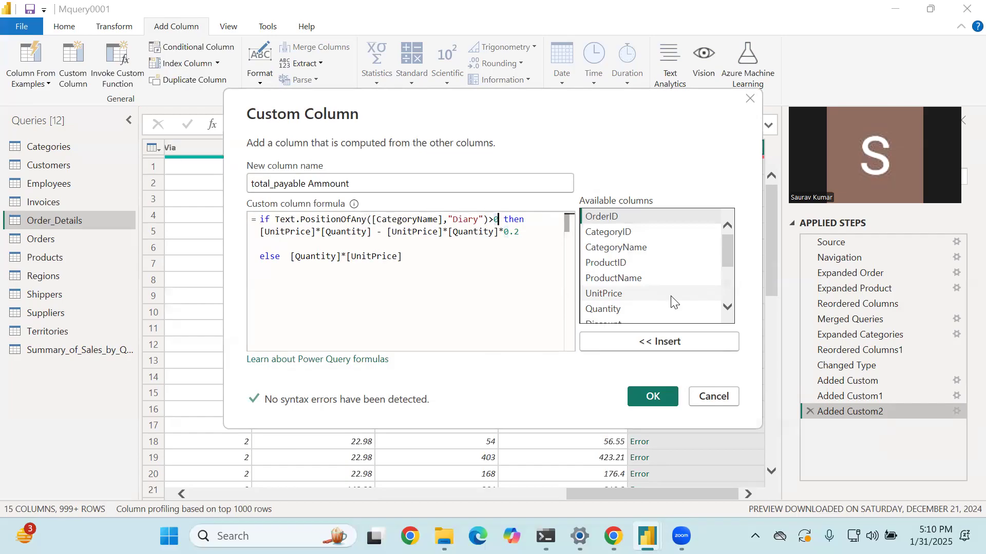
key("BackSpace")
key("BackSpace")
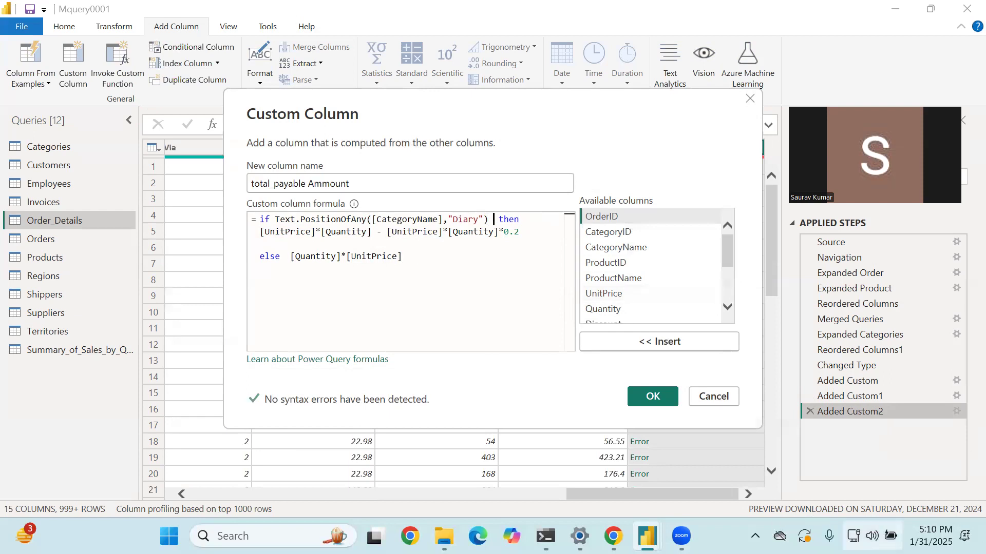
left_click(666, 398)
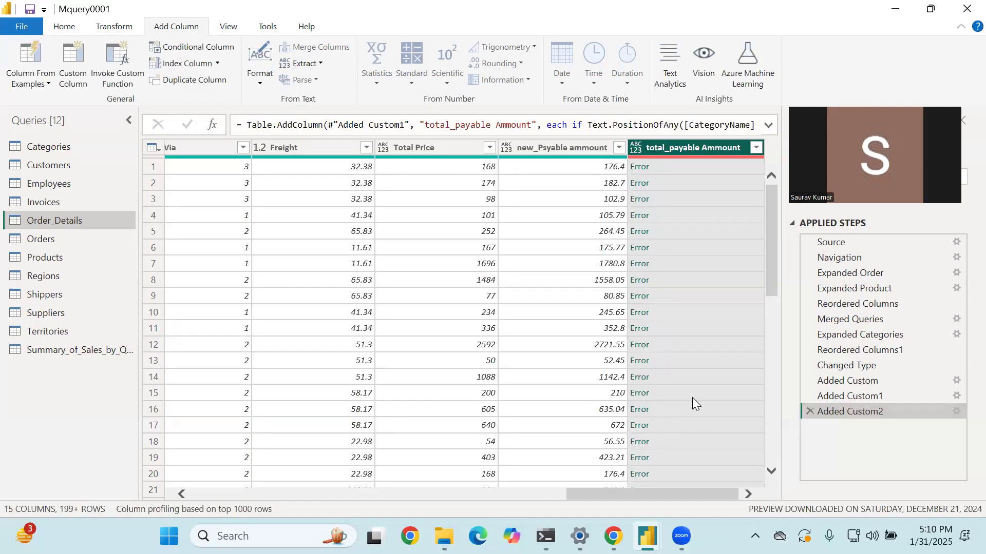
- Reopen the Added Custom2 step and enclose the "Diary" argument in square brackets
double_click(837, 411)
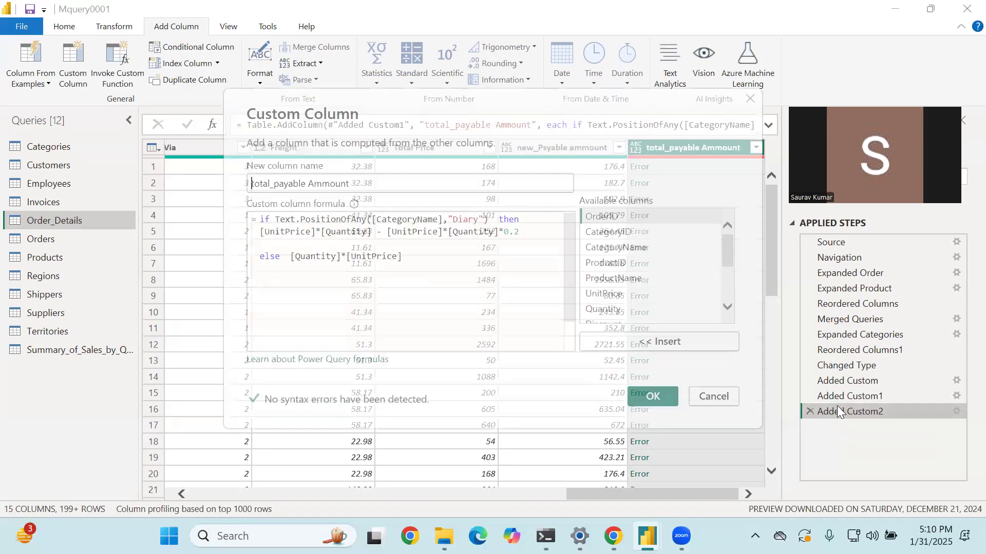
left_click(494, 220)
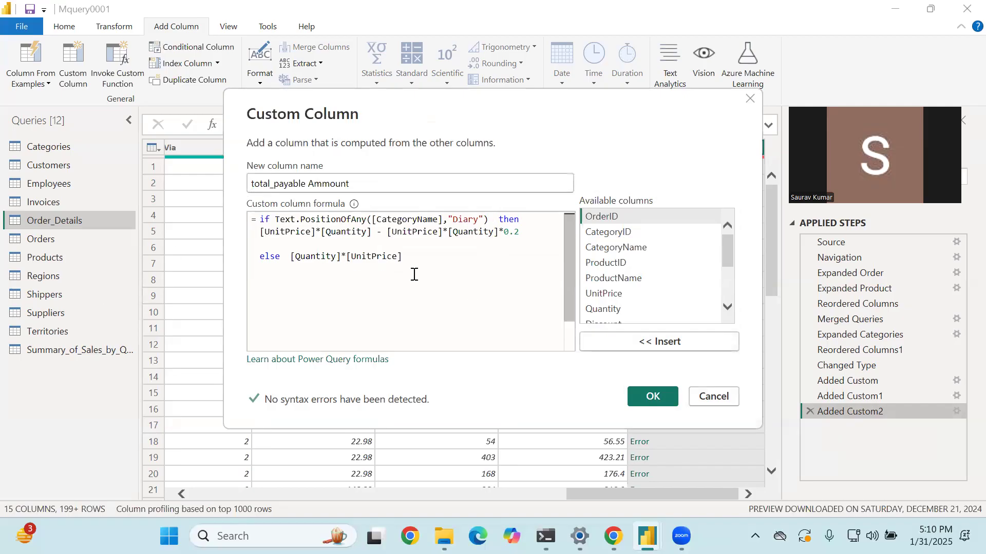
left_click(450, 221)
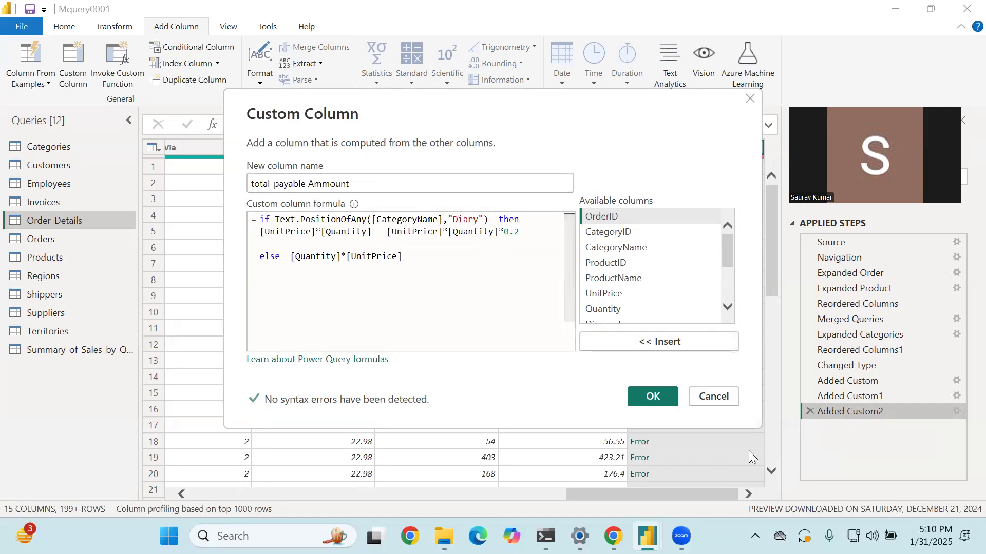
type("[")
key("Right")
key("Right")
key("Right")
key("Right")
key("Right")
key("Right")
key("Right")
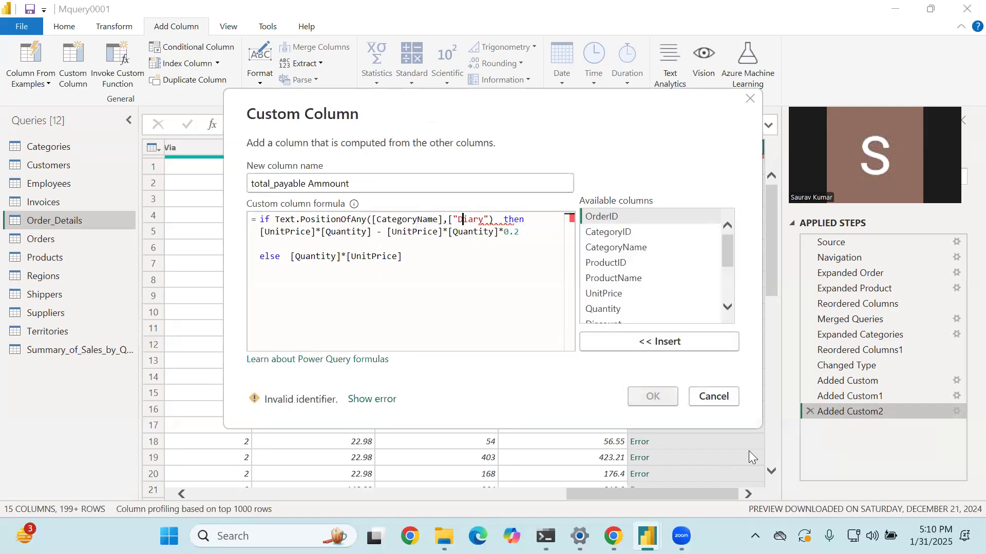
type("]")
- Correct the search text in the Text.PositionOfAny argument to "Dairy"
key("Left")
key("Left")
key("Left")
key("Left")
key("Left")
key("BackSpace")
type("i")
- Add the >0 comparison after the closing parenthesis of Text.PositionOfAny
key("Right")
key("Right")
key("Right")
key("Right")
key("Right")
key("Right")
type(">0")
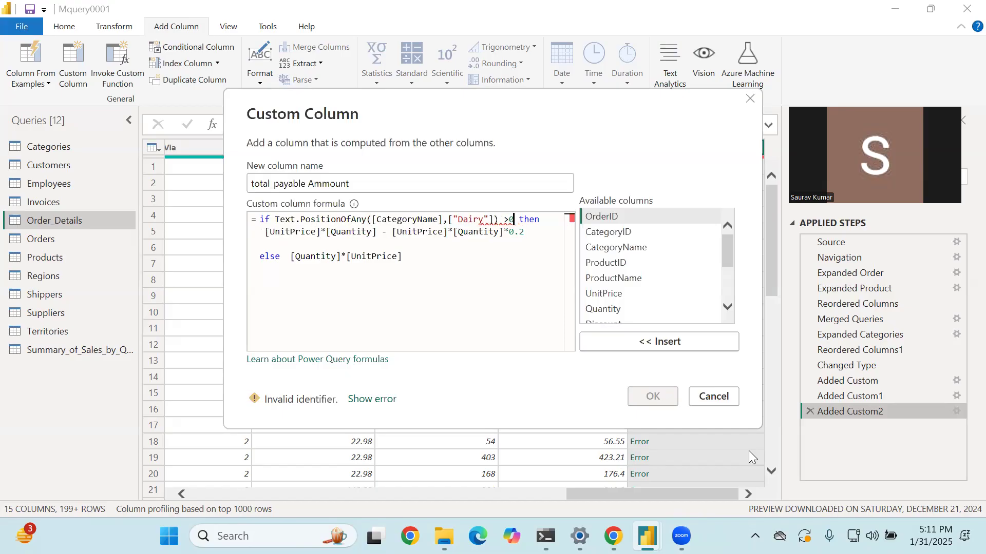
- Remove the square brackets around the "Dairy" argument
key("Left")
key("Left")
key("Left")
key("Left")
key("Right")
key("BackSpace")
key("Left")
key("Left")
key("Left")
key("Left")
key("Left")
key("Left")
key("Left")
key("BackSpace")
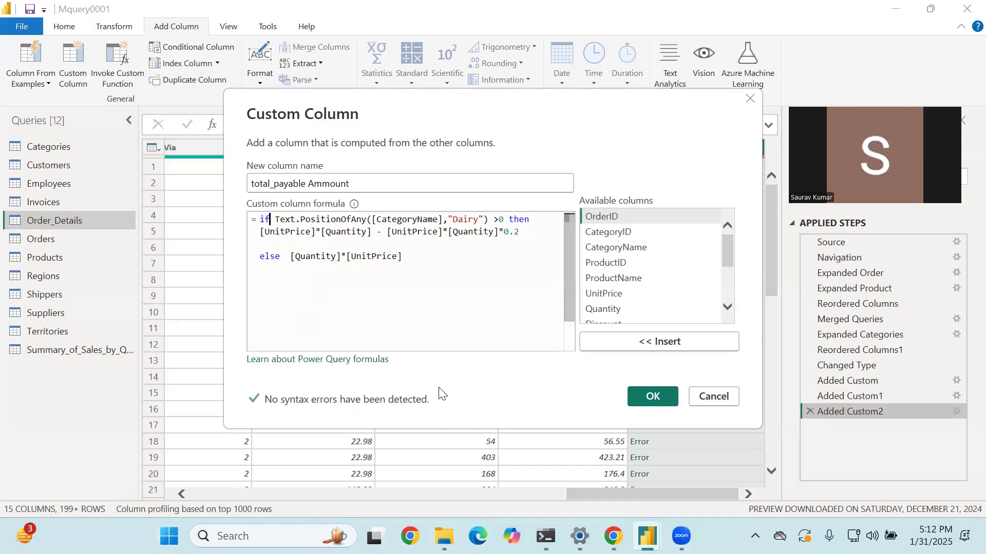
type("if")
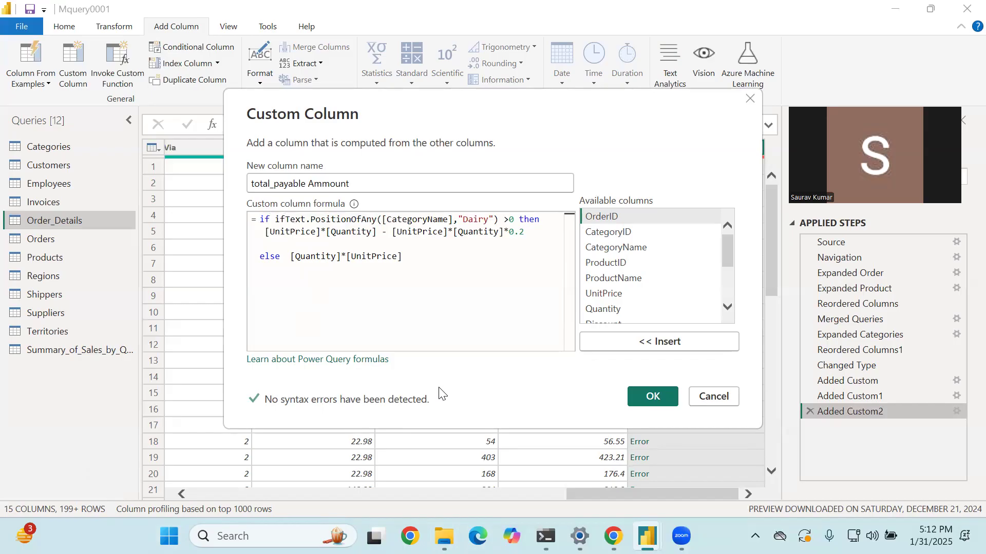
key("Left")
type("e")
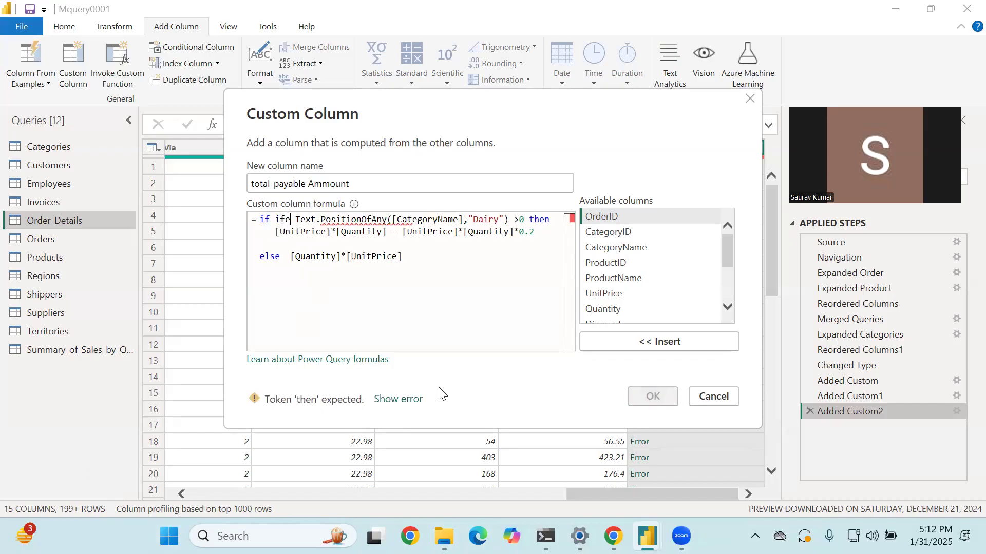
type("rr")
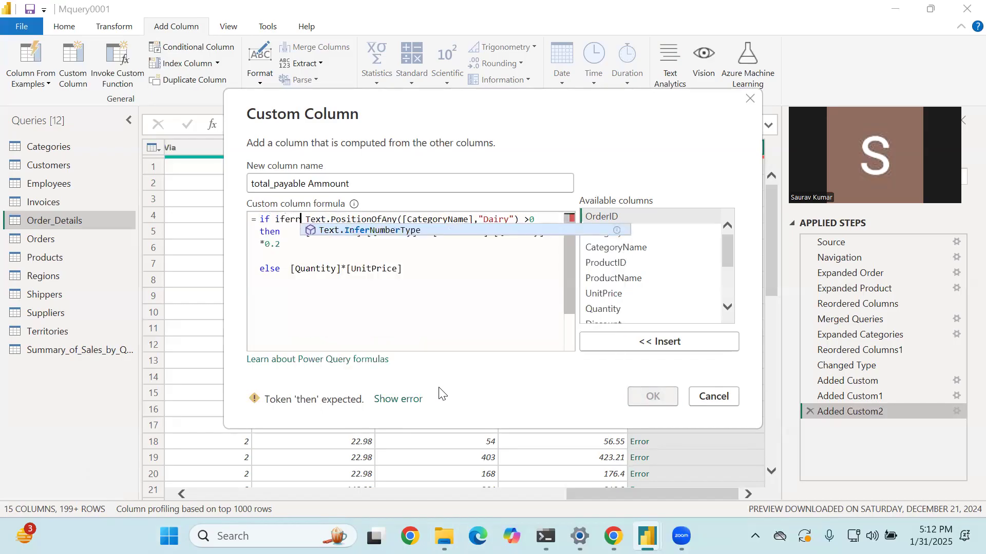
key("BackSpace")
key("BackSpace")
key("BackSpace")
key("BackSpace")
key("BackSpace")
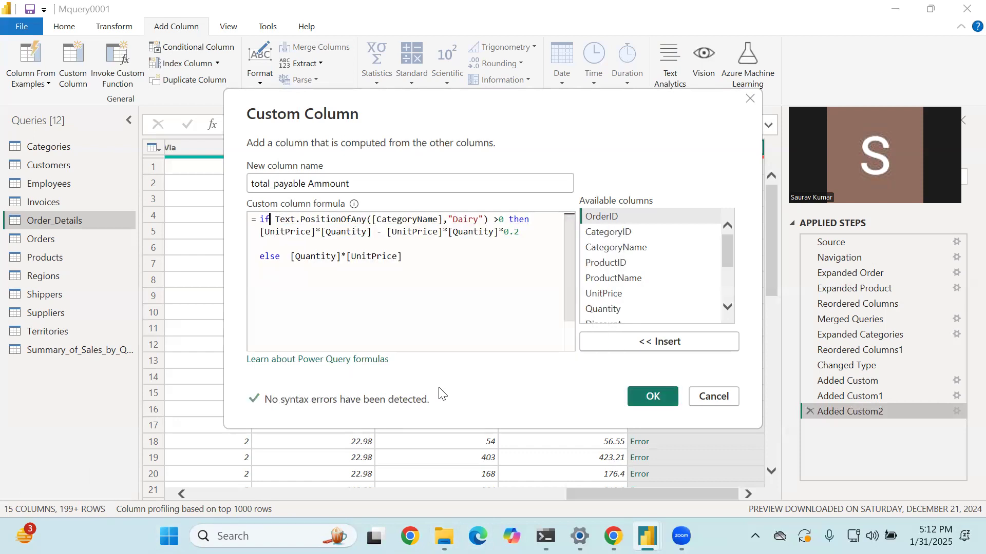
type("e")
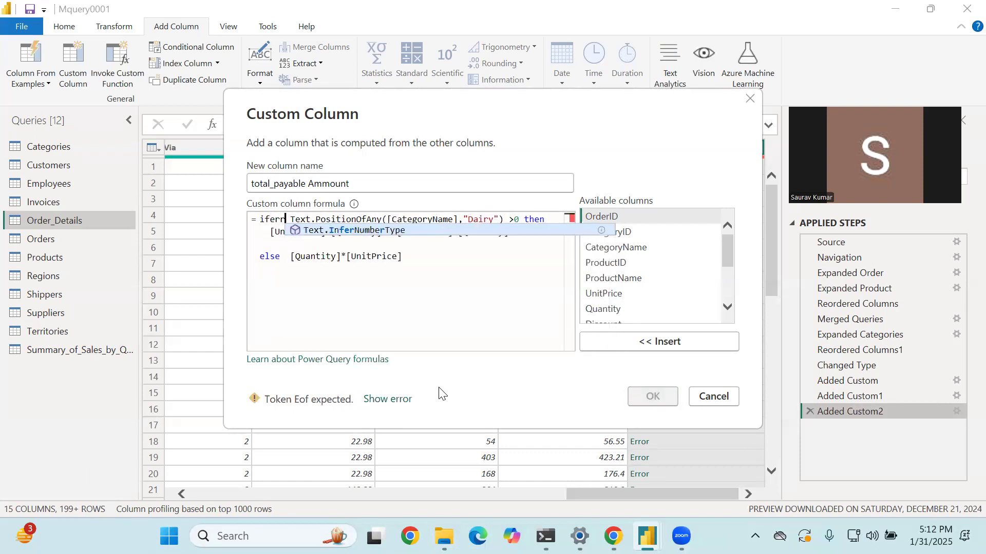
key("BackSpace")
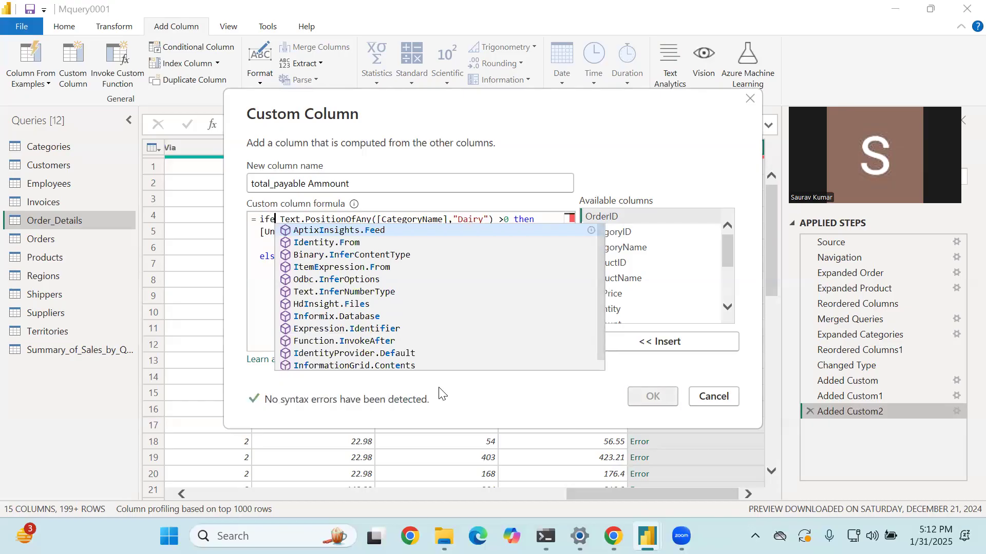
- Clean up the start of the formula so that it begins with a single if directly before Text.PositionOfAny
key("Home")
key("Left")
key("Left")
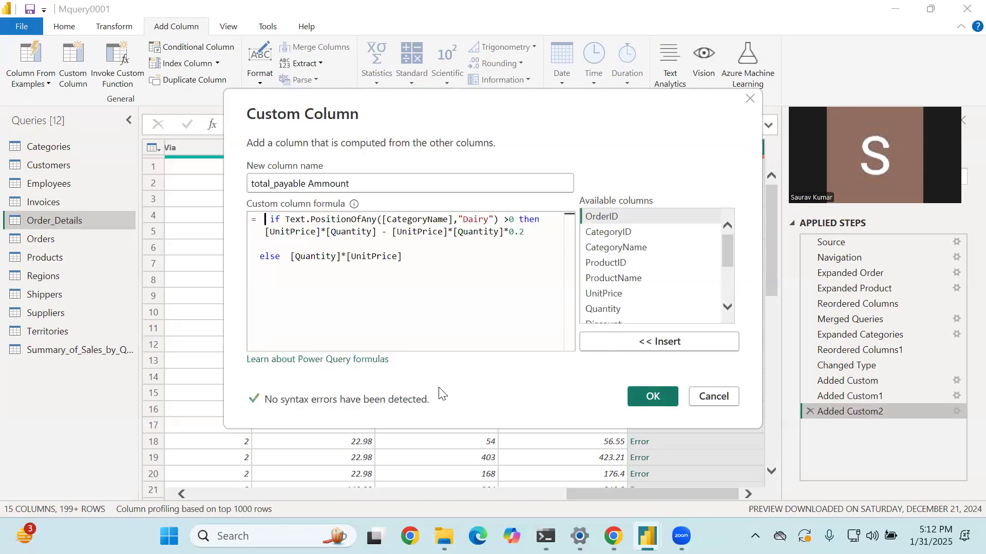
type("ifErr")
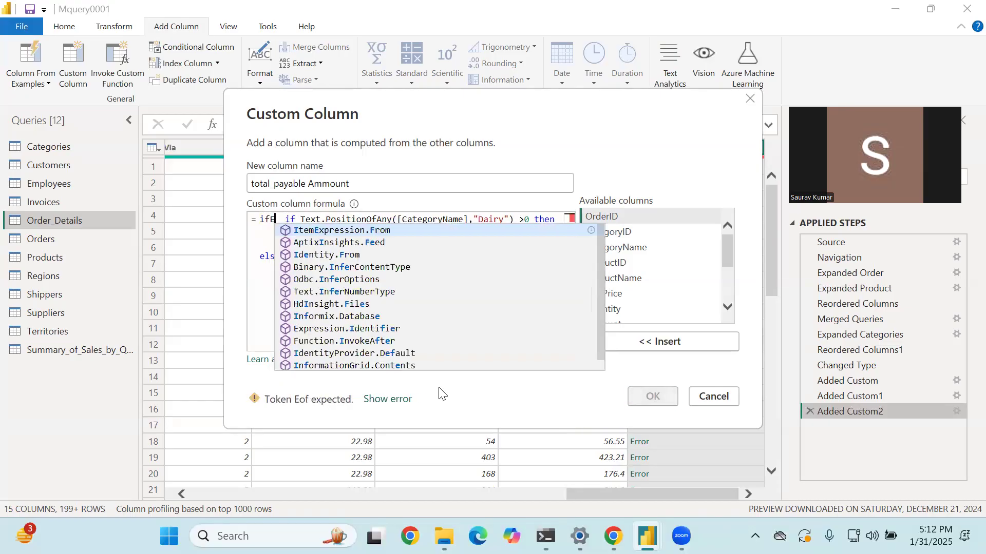
key("BackSpace")
key("BackSpace")
key("BackSpace")
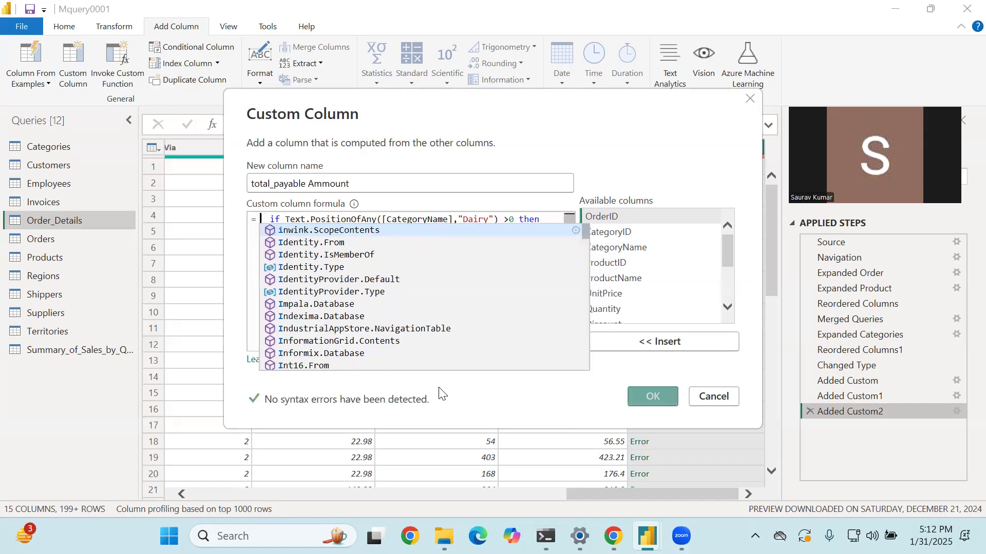
key("Delete")
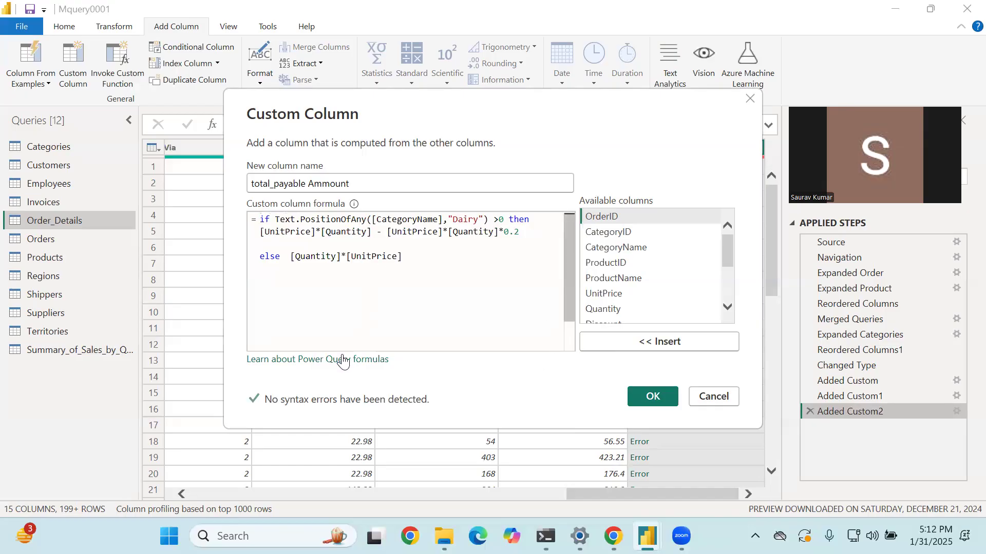
- Open the Power Query formulas help article and look through its guidance on custom column formulas and syntax errors
left_click(331, 365)
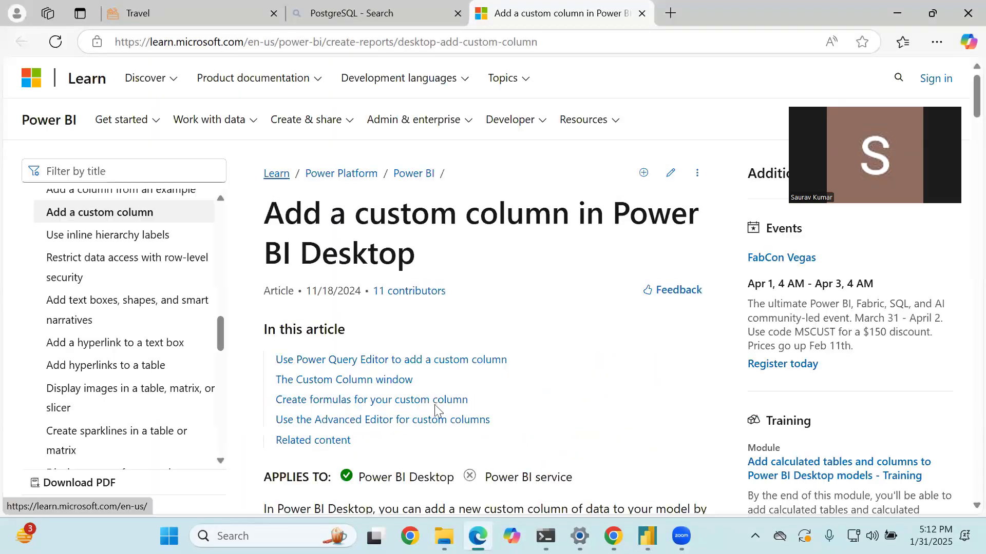
scroll(435, 410, "down", 3)
scroll(435, 409, "down", 5)
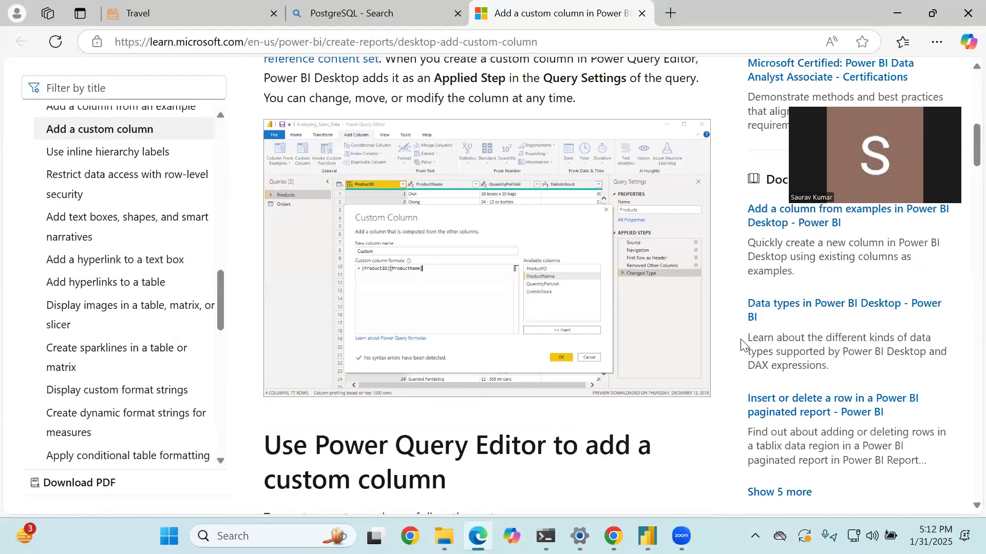
scroll(742, 343, "down", 7)
scroll(742, 343, "down", 2)
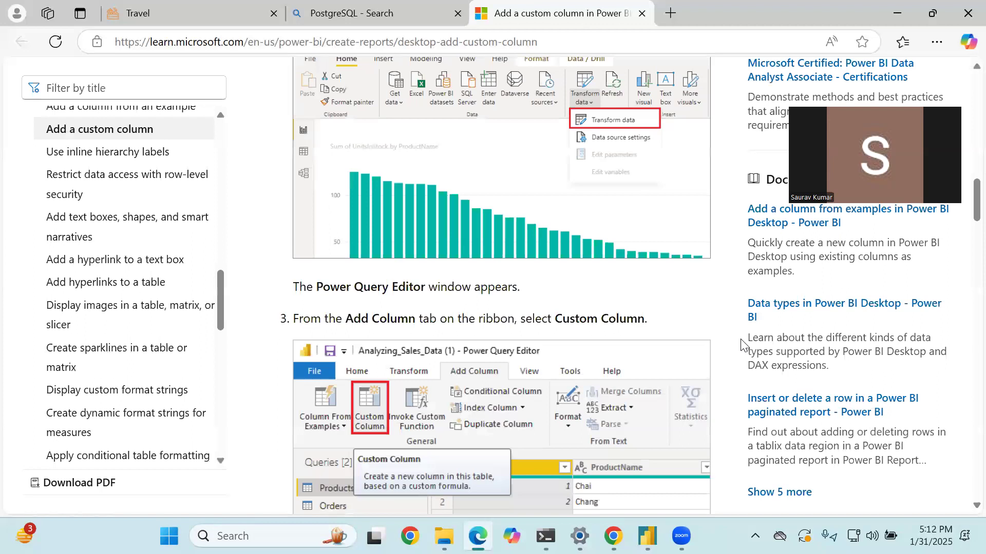
scroll(741, 343, "down", 5)
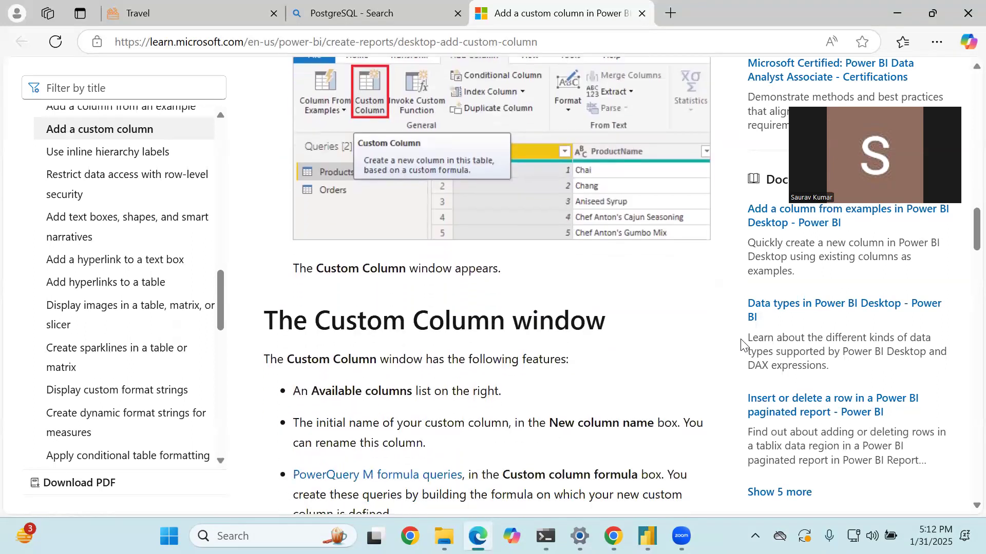
scroll(742, 343, "down", 5)
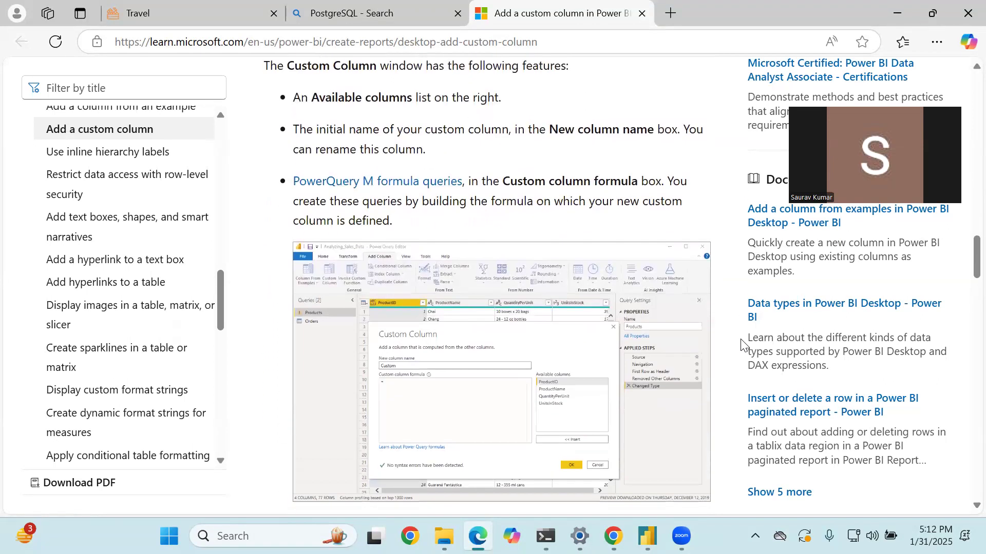
scroll(742, 343, "down", 10)
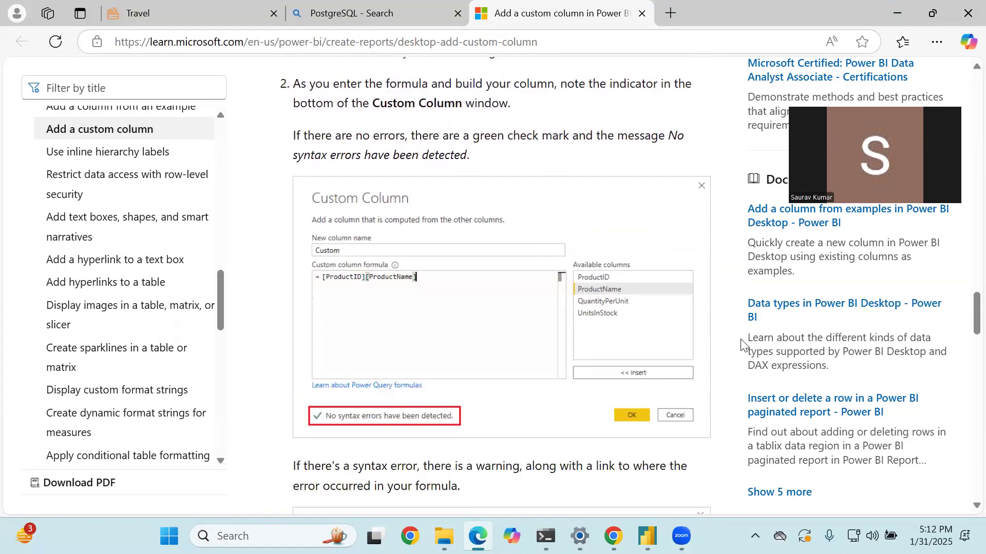
scroll(742, 343, "down", 12)
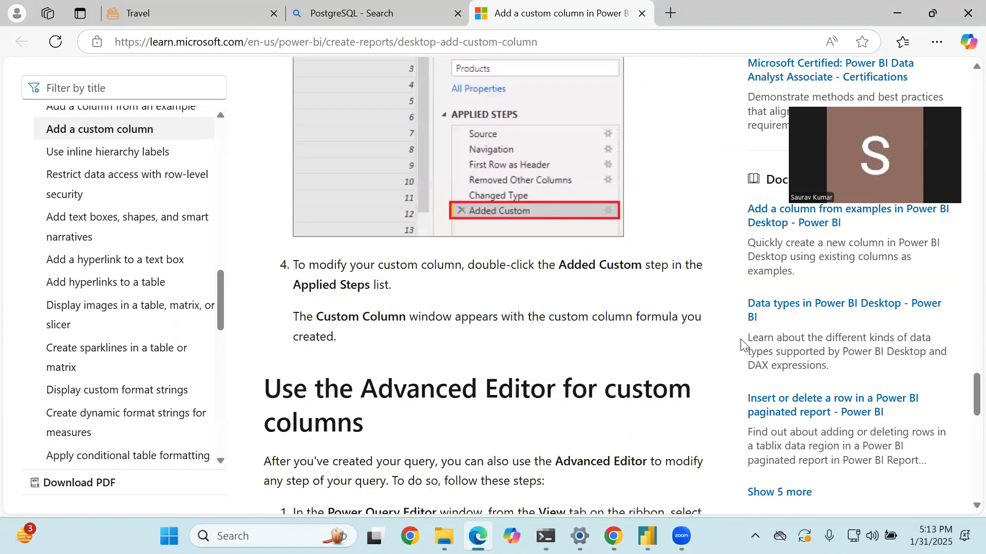
scroll(742, 343, "down", 8)
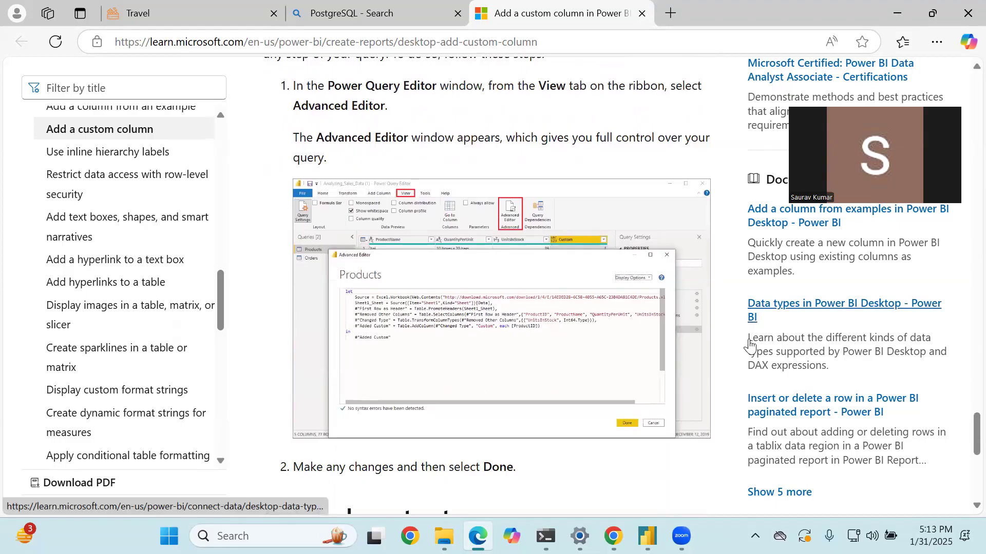
scroll(750, 346, "down", 12)
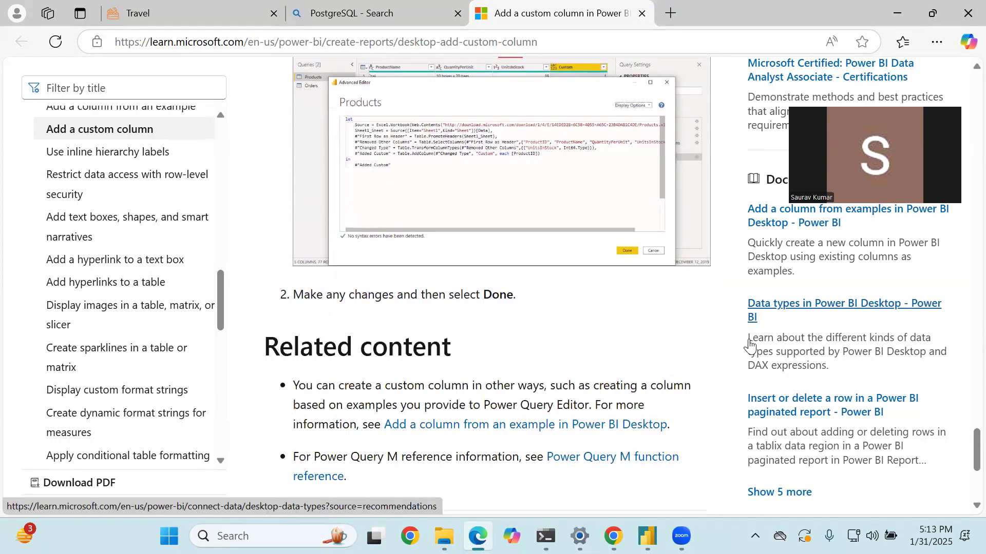
scroll(750, 345, "up", 15)
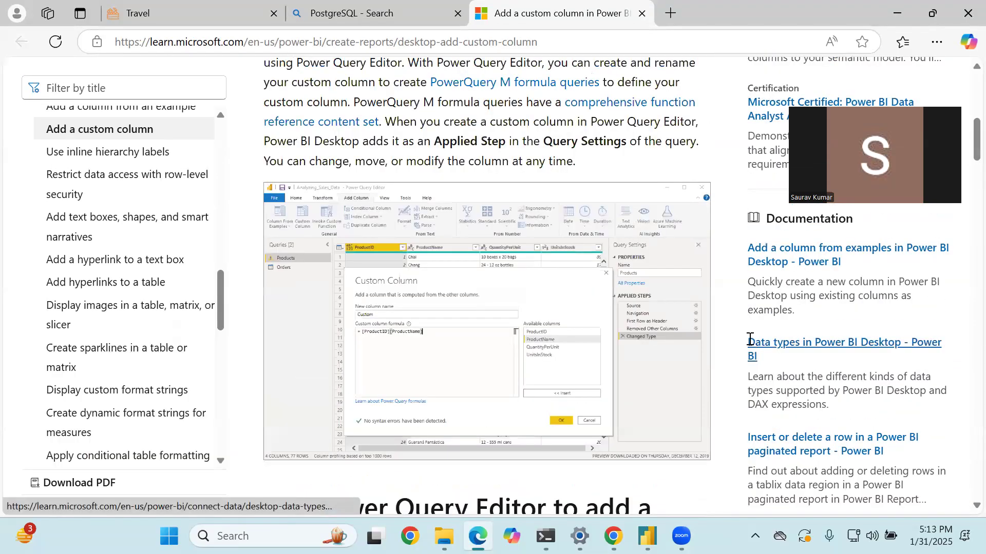
scroll(750, 338, "up", 5)
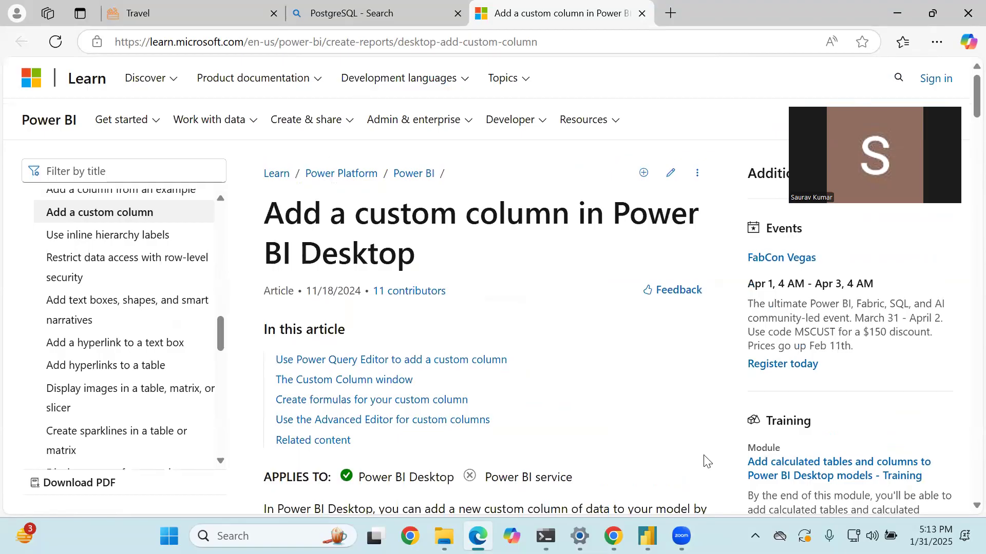
- Switch back to the Power Query Editor and apply the edited total_payable Ammount formula
key("alt+Tab")
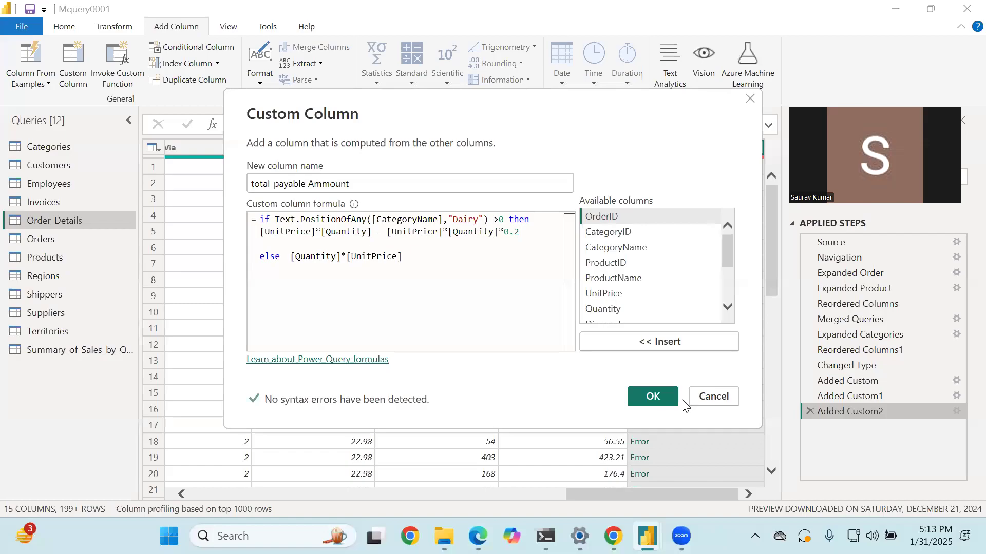
left_click(648, 398)
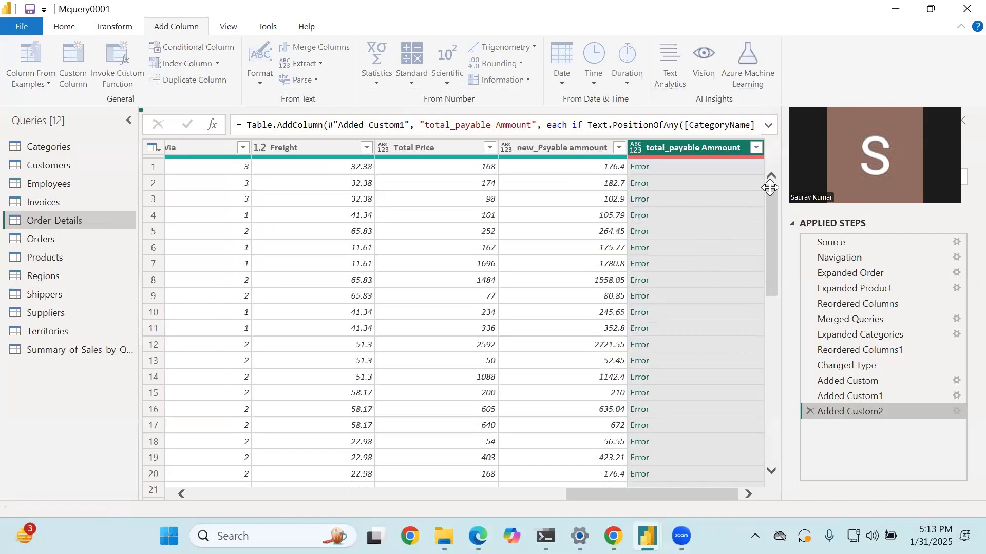
- Remove the total_payable Ammount column and revert the removal by deleting the Removed Columns step
right_click(659, 147)
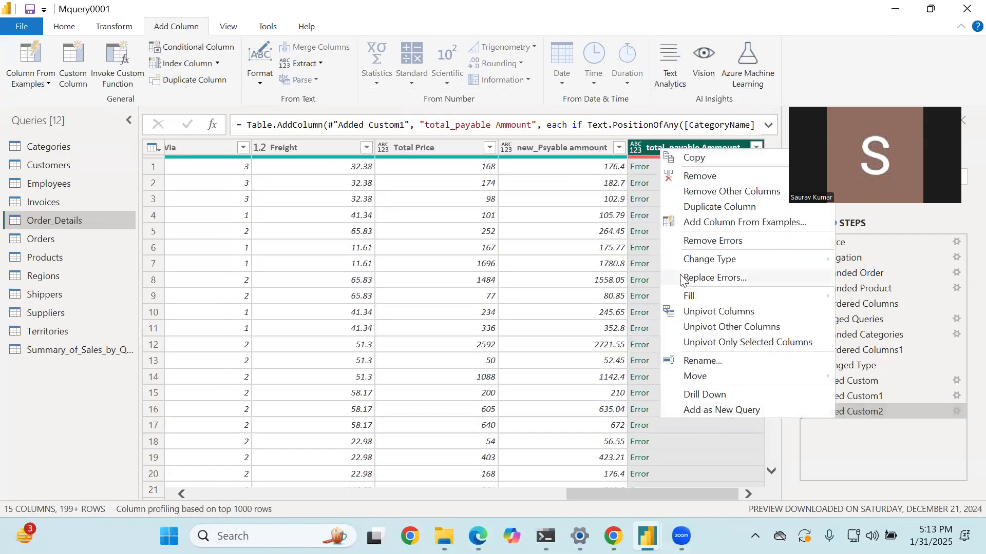
left_click(695, 177)
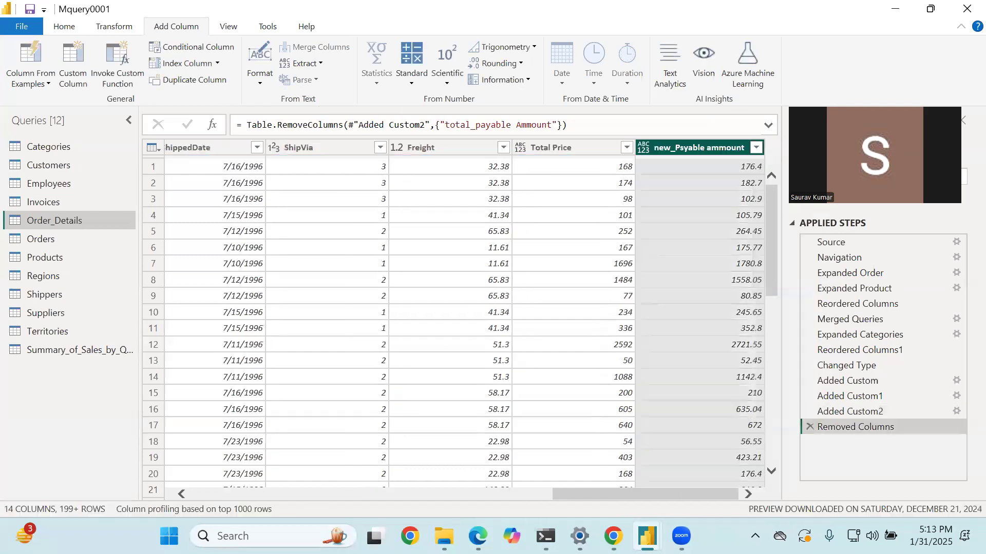
mouse_move(682, 536)
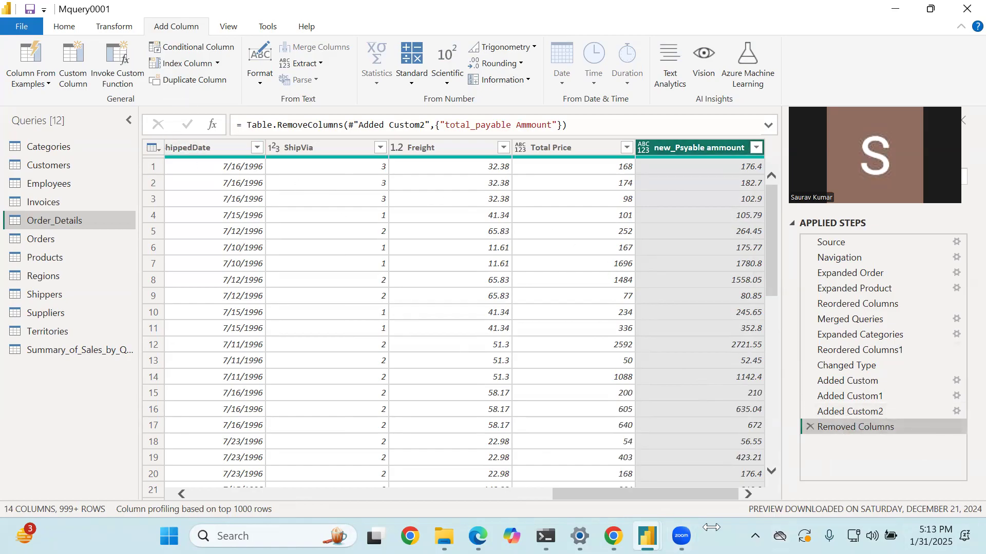
left_click(809, 427)
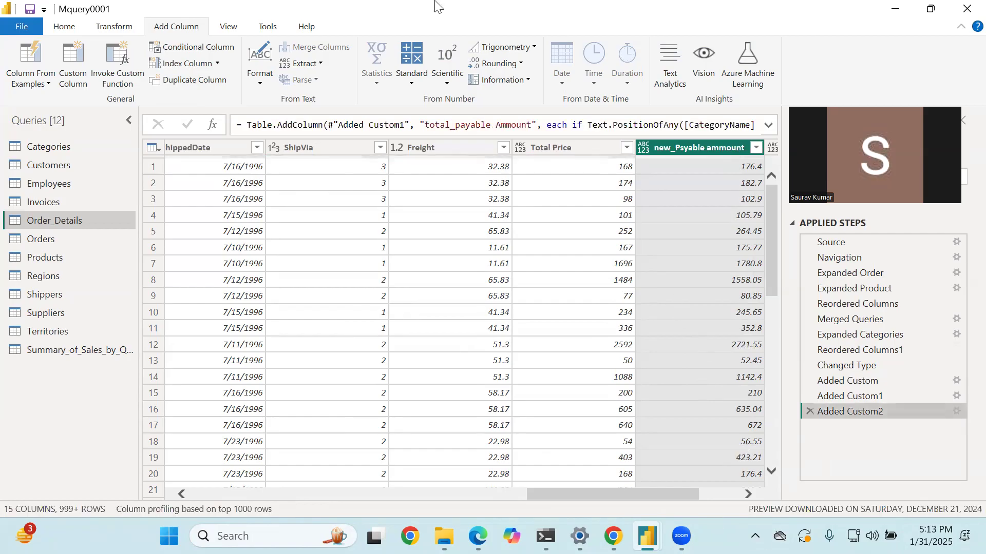
- Reopen the Added Custom2 step and clear everything after the if keyword in its formula
left_click_drag(531, 497, 596, 515)
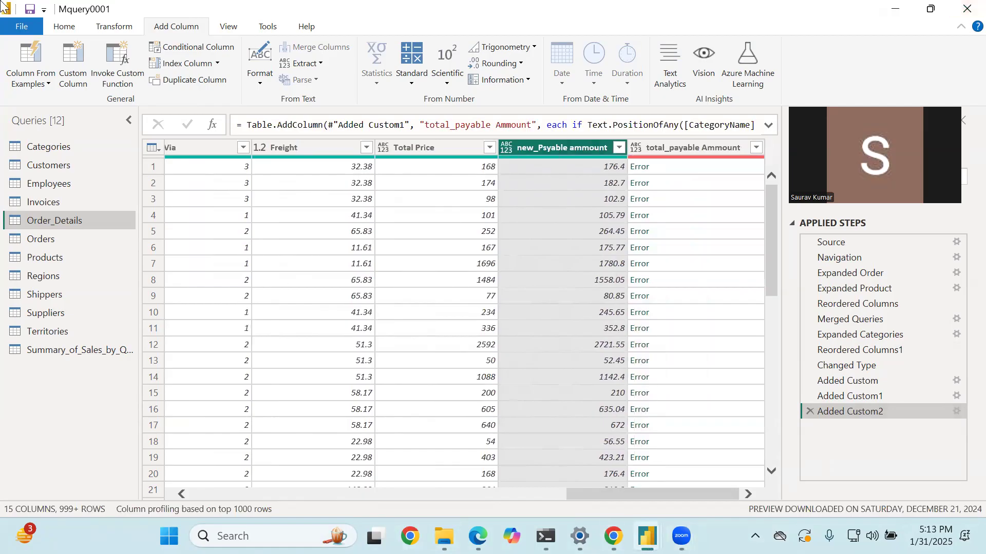
double_click(842, 411)
left_click_drag(403, 261, 275, 219)
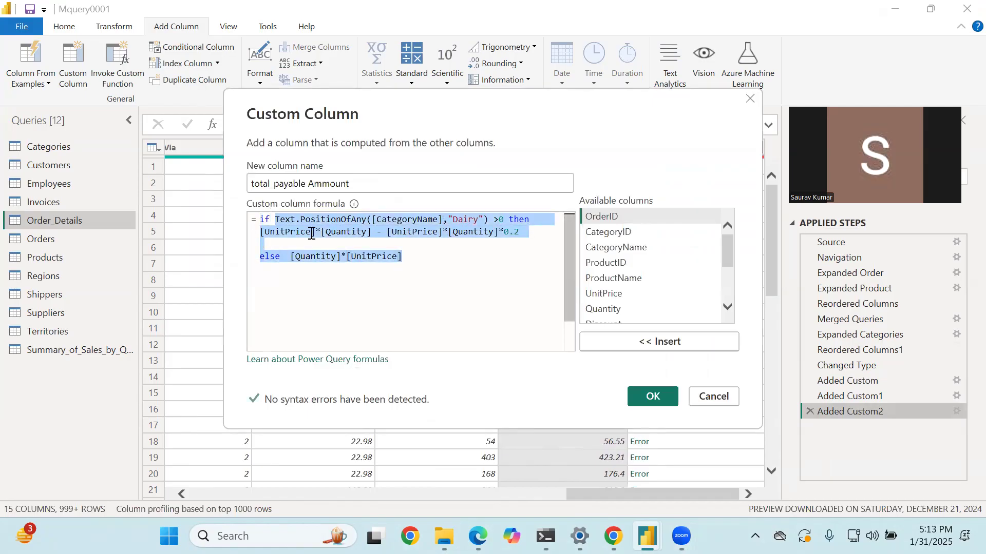
key("BackSpace")
- Insert the Text.Contains function after if in the custom column formula
type("texr")
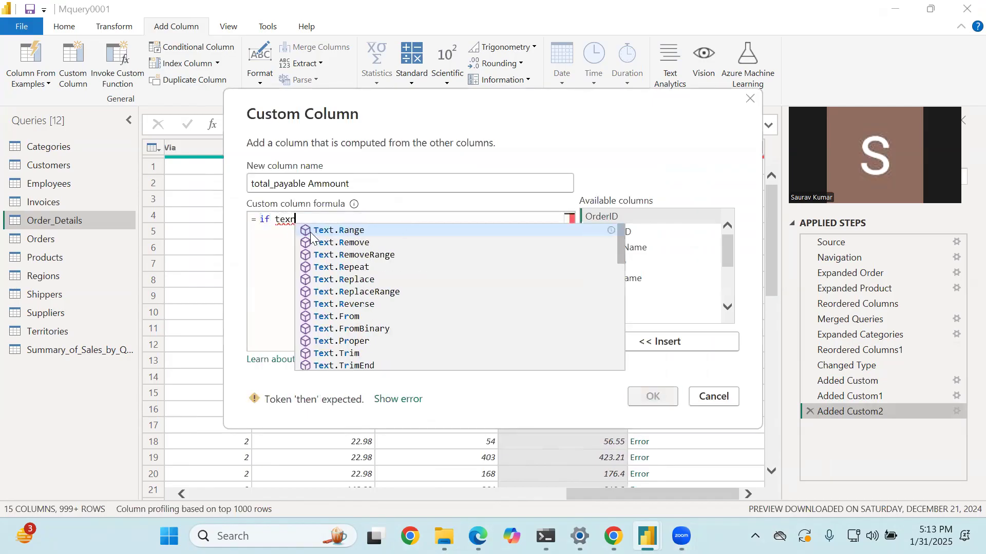
key("BackSpace")
type("t")
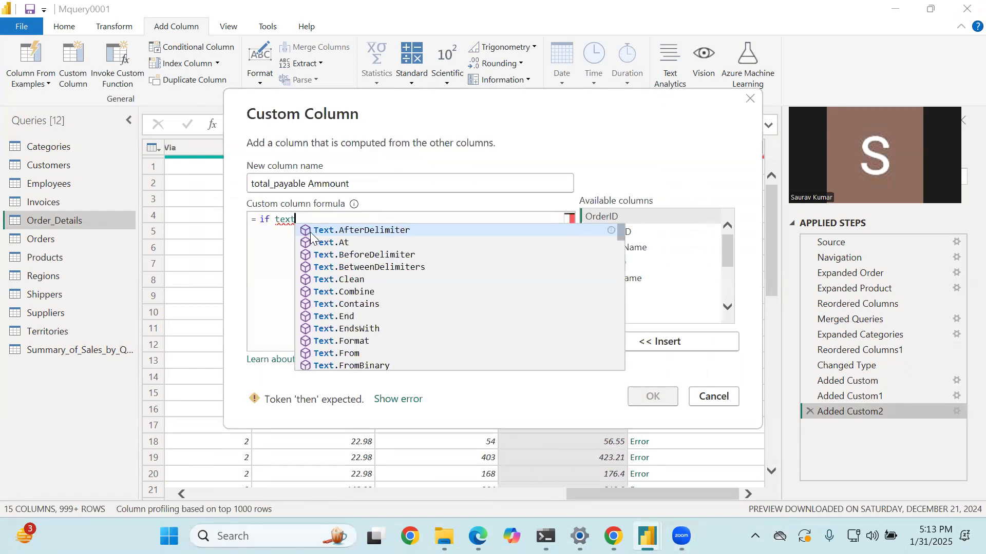
type(",co")
key("Escape")
key("BackSpace")
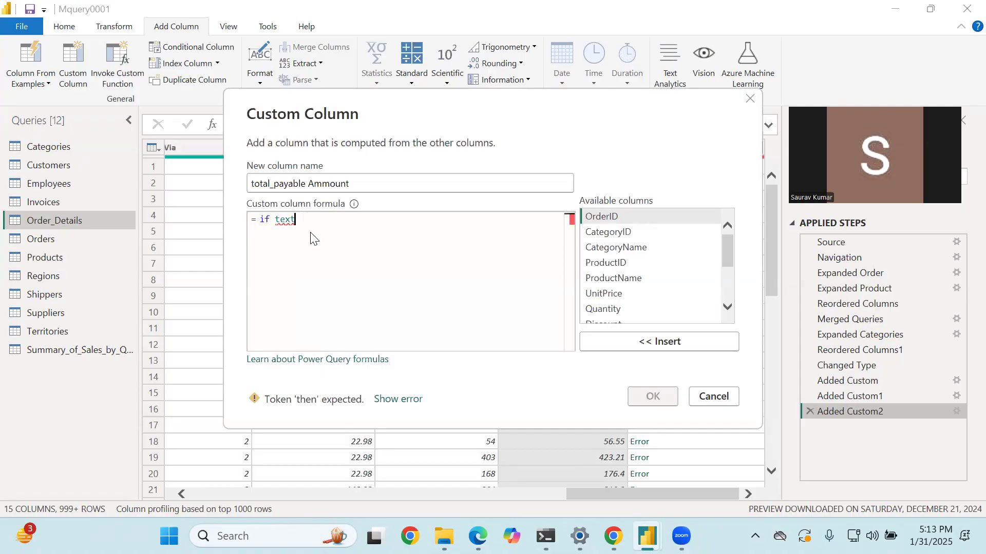
type(".con")
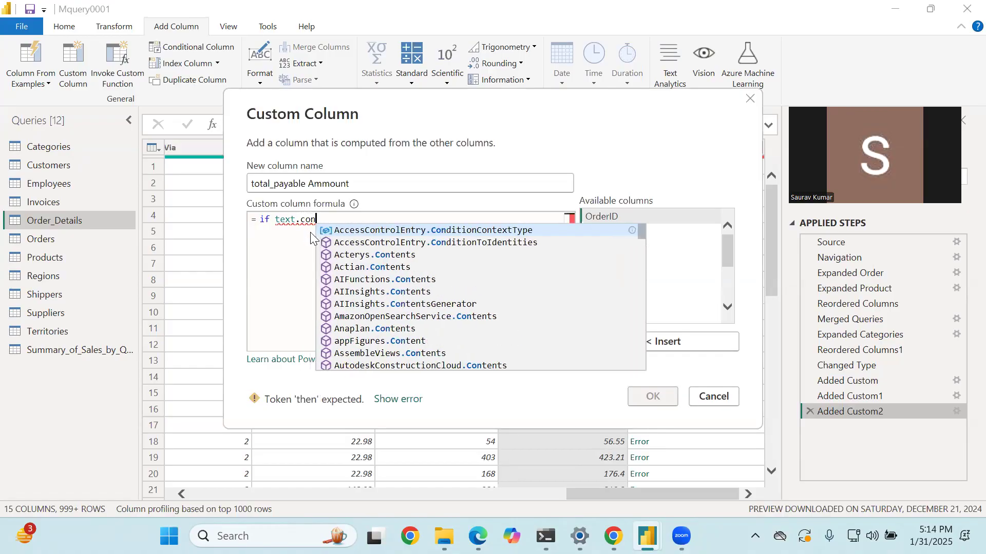
type("tra")
key("BackSpace")
key("BackSpace")
key("BackSpace")
key("BackSpace")
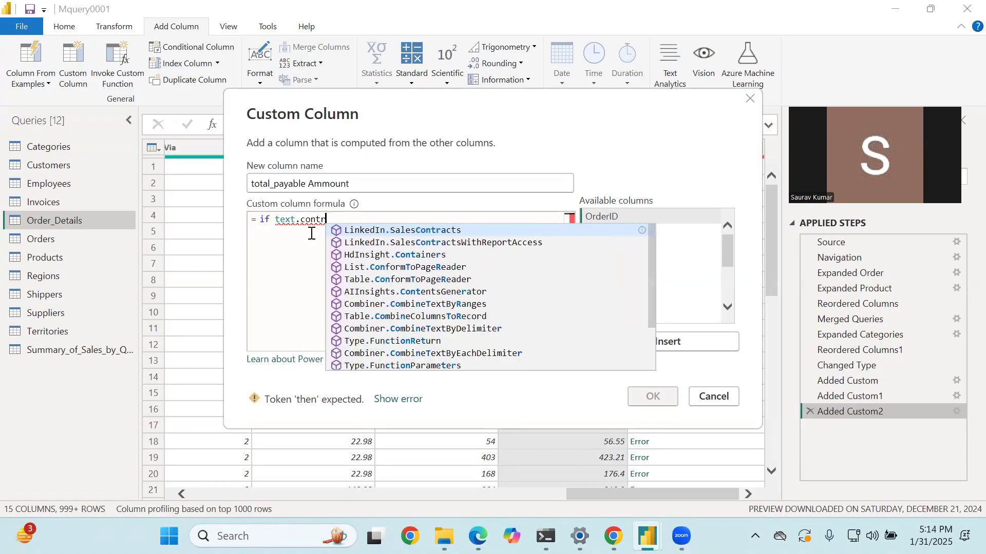
key("BackSpace")
key("BackSpace")
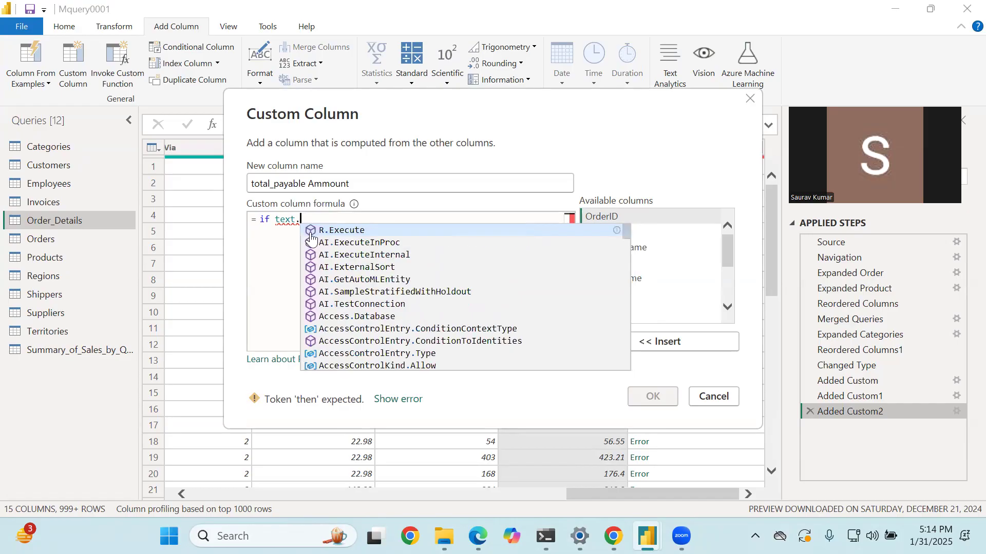
type("conta")
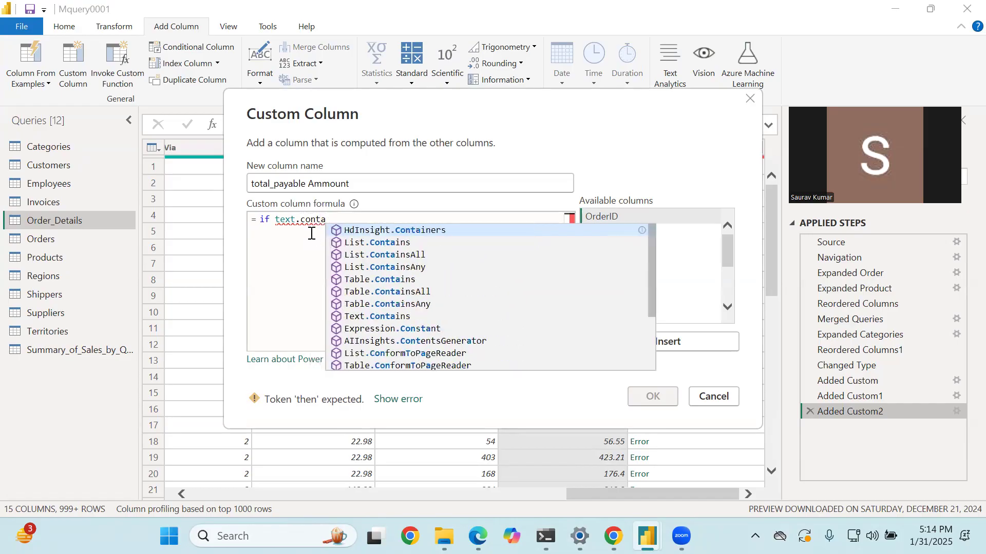
key("BackSpace")
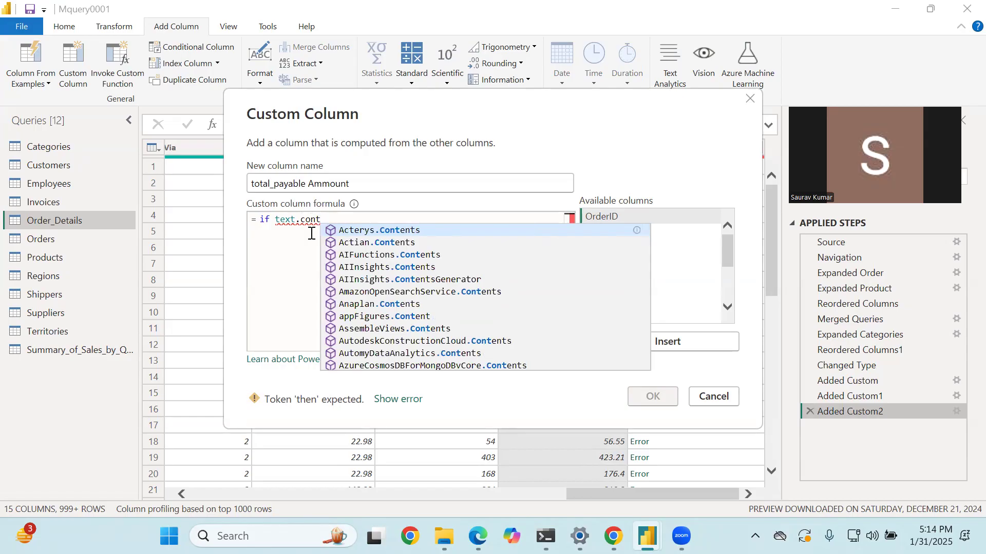
type("a")
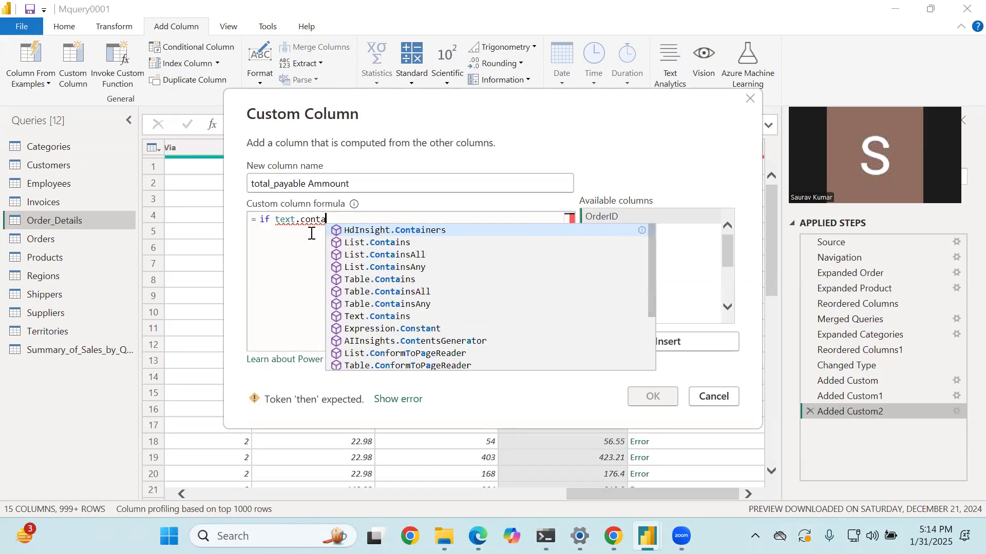
key("Down")
key("Down")
key("Down")
key("Down")
key("Down")
key("Down")
key("Down")
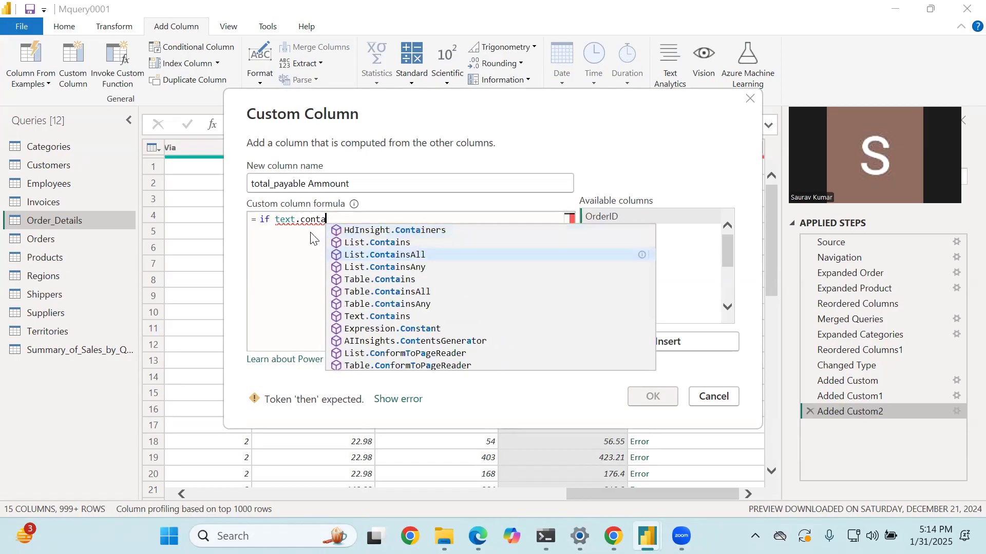
key("Tab")
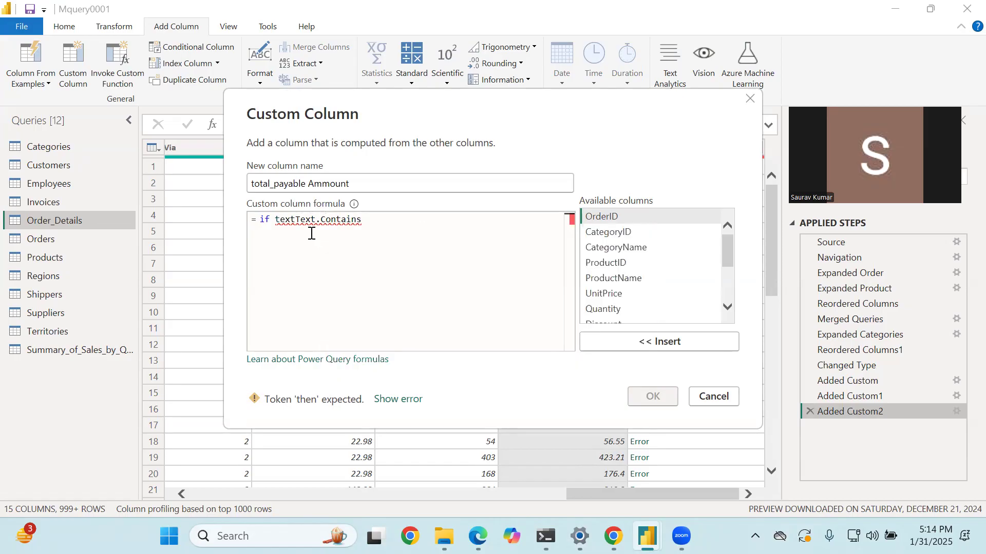
- Delete the stray "text" prefix before Text.Contains and add an opening parenthesis after the function name
key("Left")
key("Left")
key("Left")
key("Left")
key("Left")
key("Left")
key("Left")
key("Left")
key("Left")
key("BackSpace")
key("BackSpace")
key("BackSpace")
key("BackSpace")
type("(")
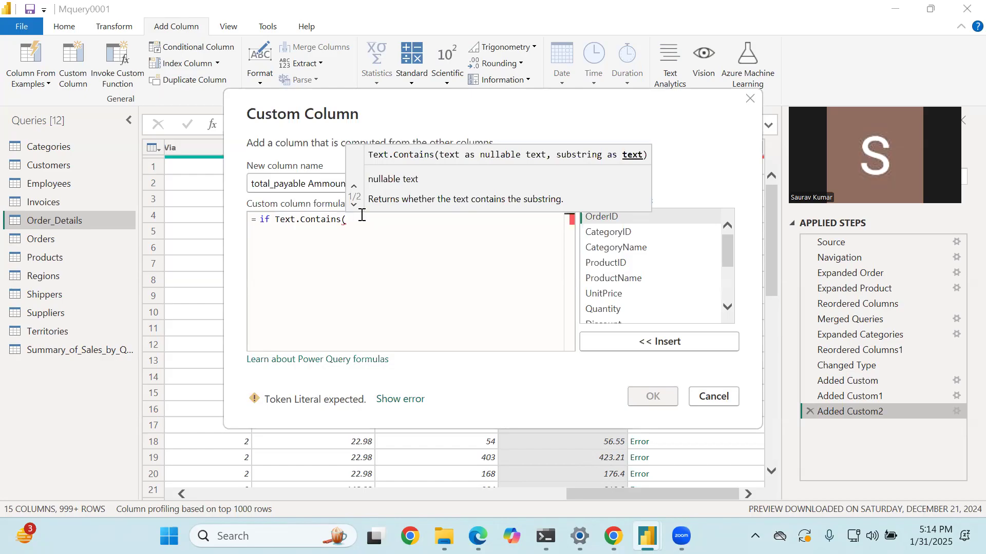
- Complete the Text.Contains condition with the [CategoryName] column and the substring "Dairy"
type("cate")
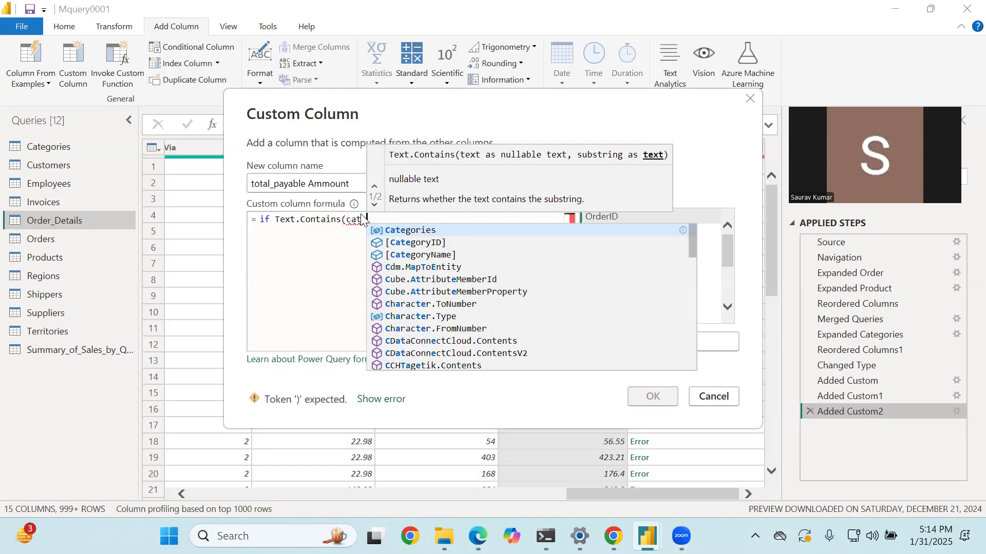
key("Down")
key("Down")
key("Tab")
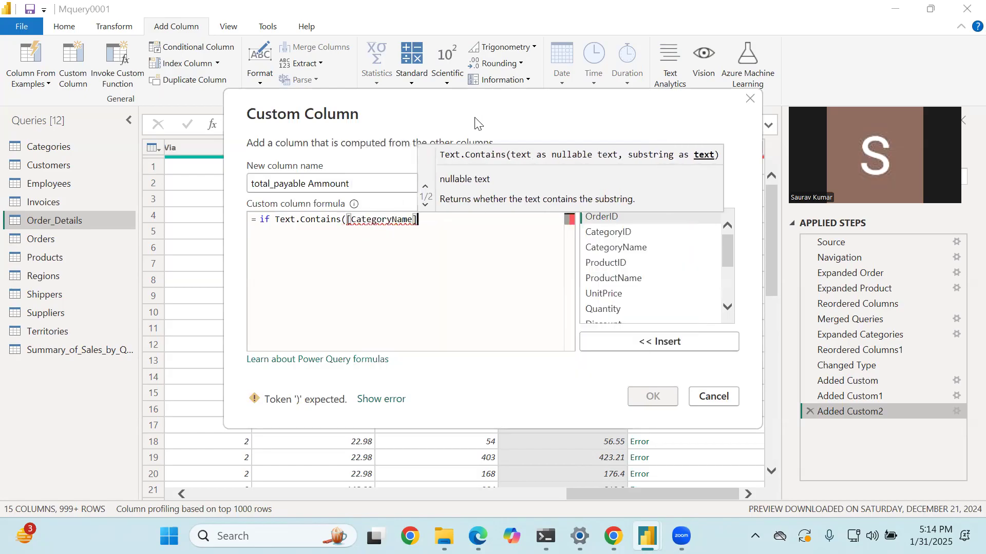
left_click_drag(475, 119, 612, 363)
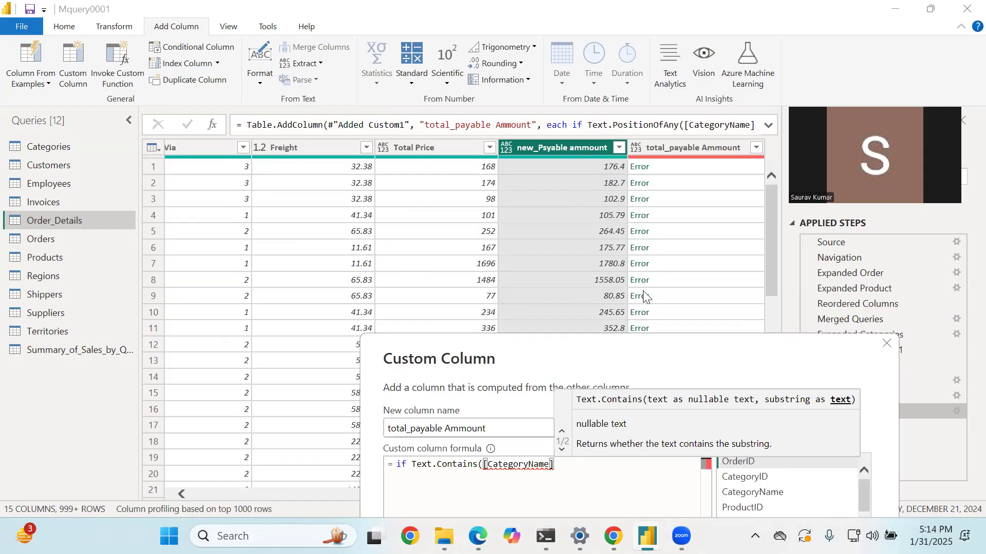
left_click_drag(547, 359, 494, 79)
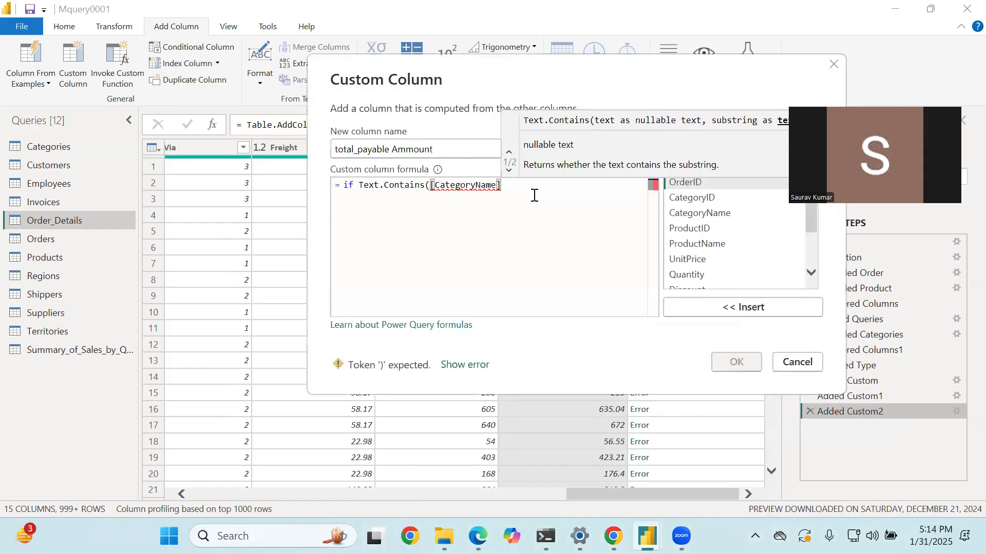
type(",")
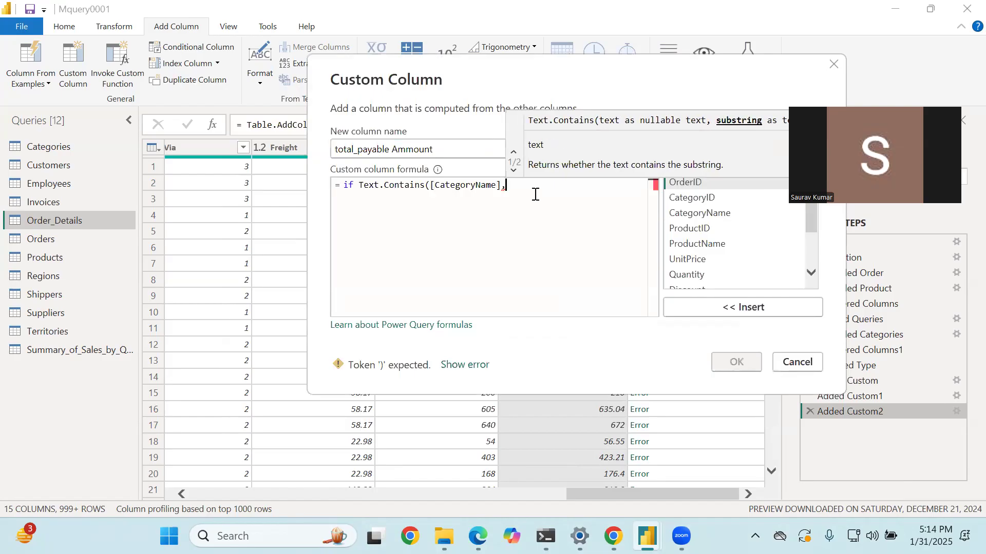
type("\"\"")
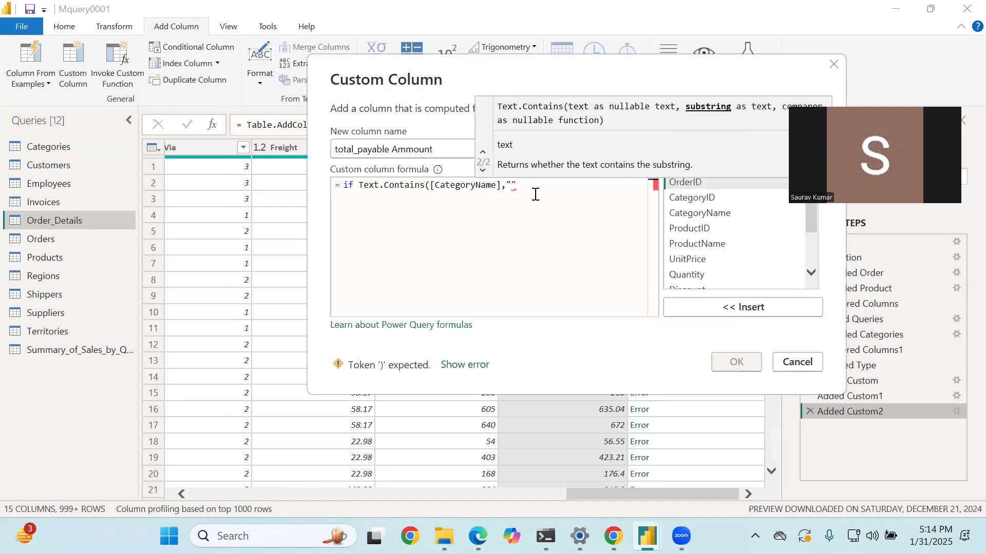
type("Dairy\")")
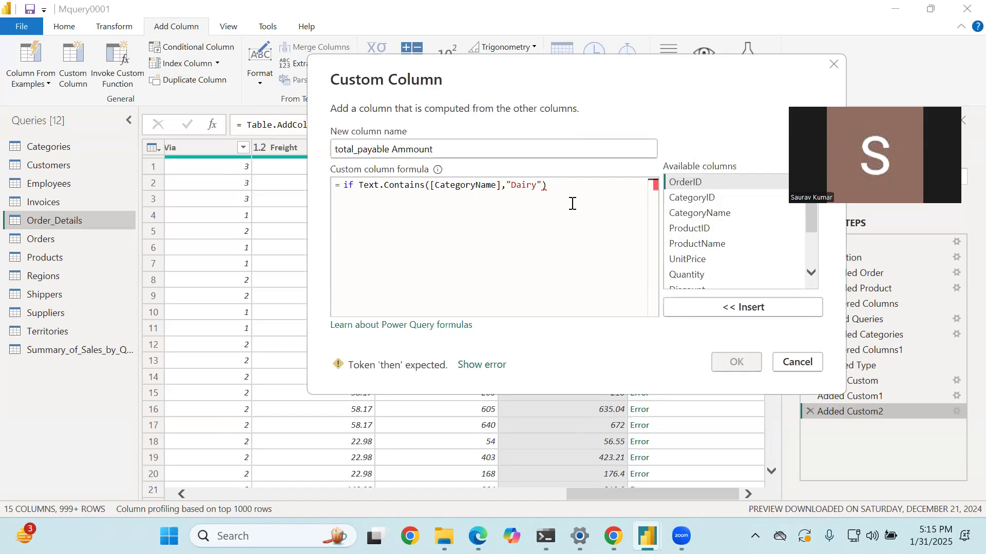
type(" then")
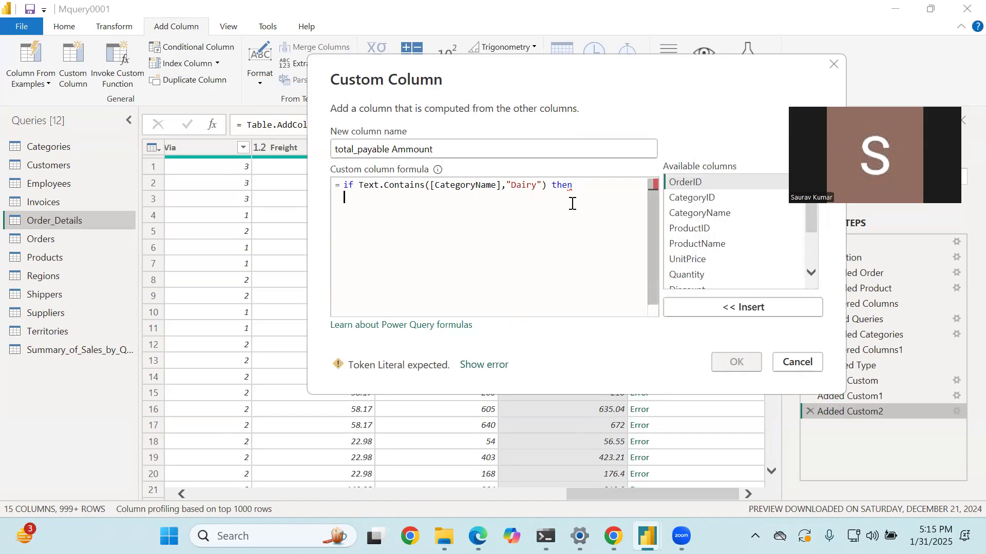
- Add the then keyword after the condition and start its result on a new line with [UnitPrice] * [Quantity]
left_click(584, 191)
key("Return")
type("[UnitPrice]")
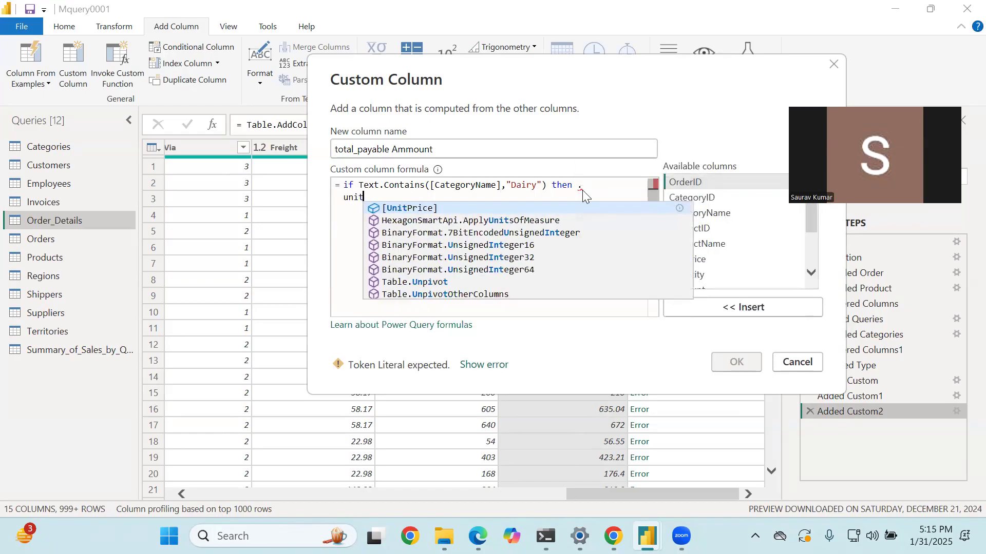
type(" * q")
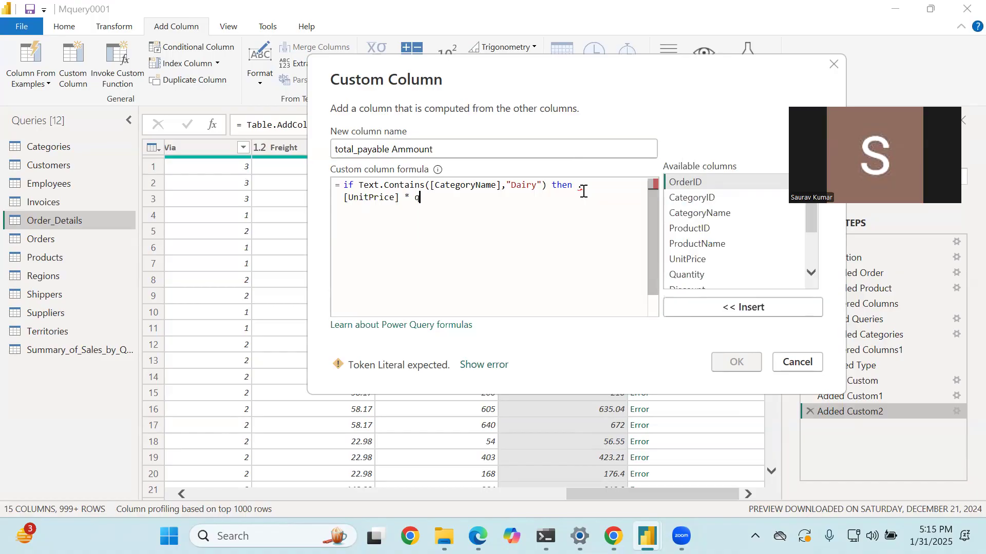
type("ua")
key("Tab")
- Subtract the 20% discount in the then branch by appending -[Quantity]*[UnitPrice]*0.2
type("-")
type("qua")
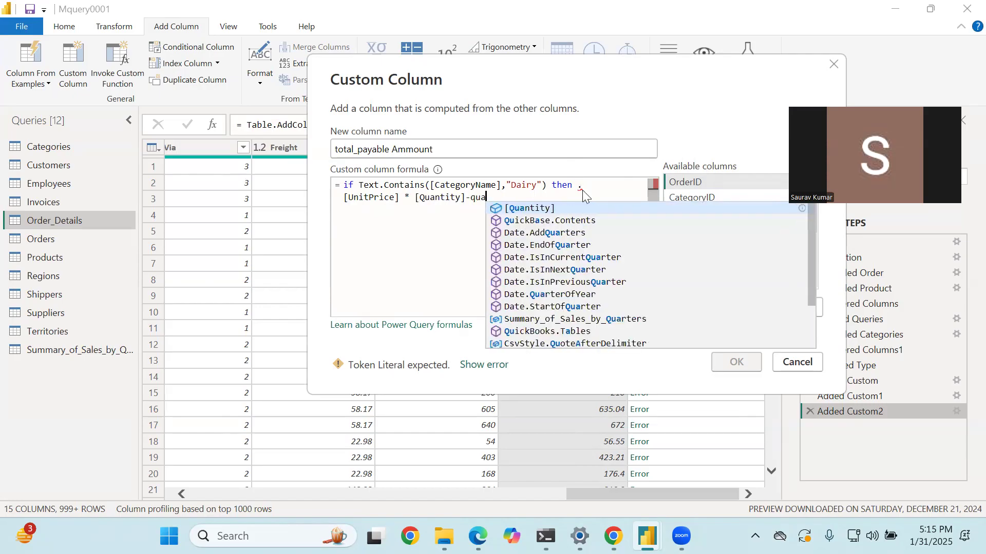
key("Tab")
type("*")
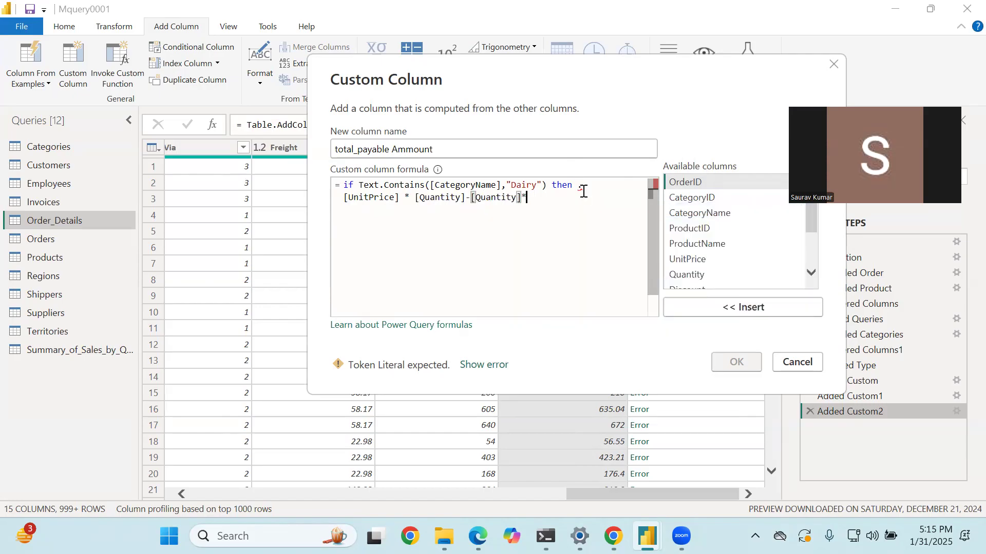
type("uni")
key("Tab")
type("*0.2")
key("Return")
key("Return")
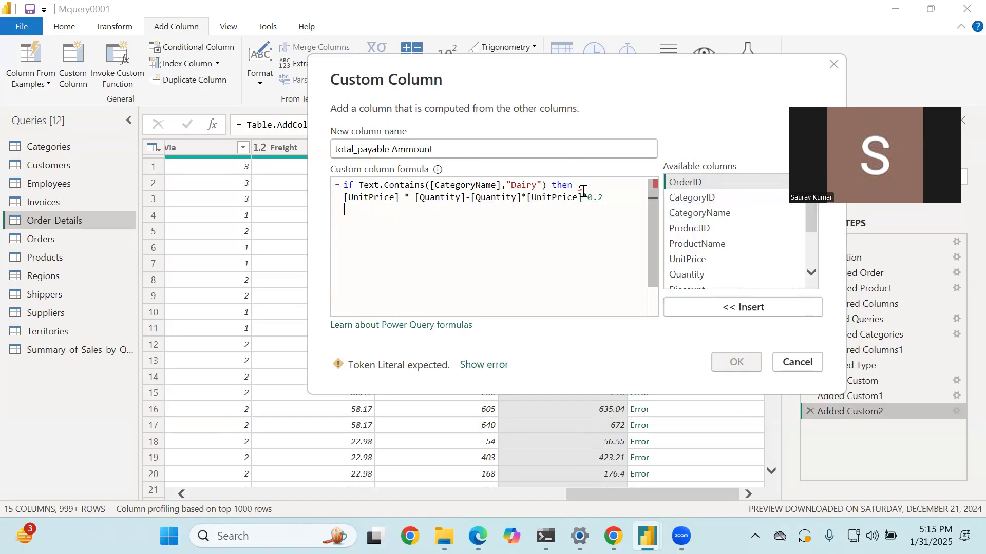
- Add the else keyword on its own line below the discount expression
type("thn")
key("BackSpace")
key("BackSpace")
key("BackSpace")
type("w")
key("Left")
type("ela")
key("BackSpace")
key("BackSpace")
type("se")
key("Return")
- Make the else branch return [UnitPrice] * [Quantity], then delete the stray period after then and apply the formula
type("[UnitPrice] ")
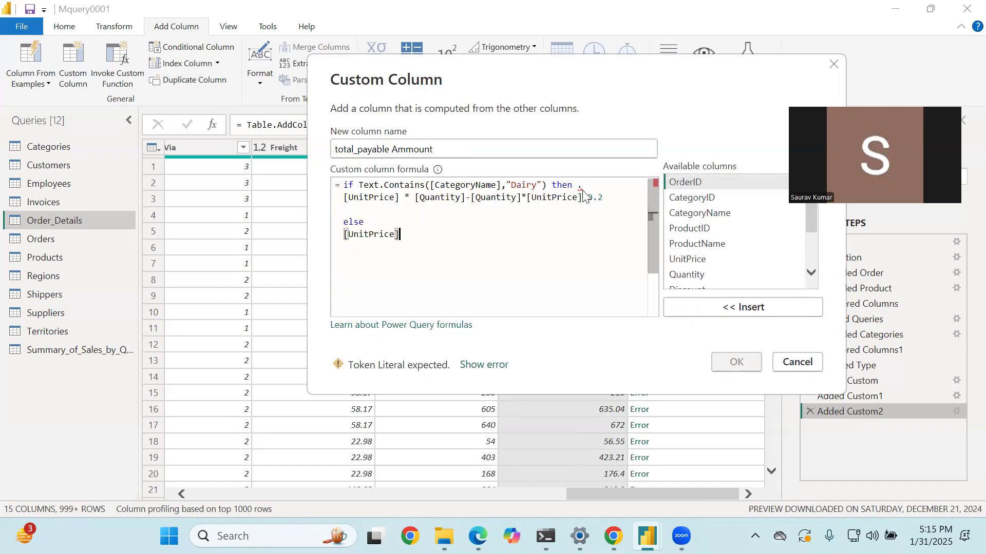
type("* [Quantity]")
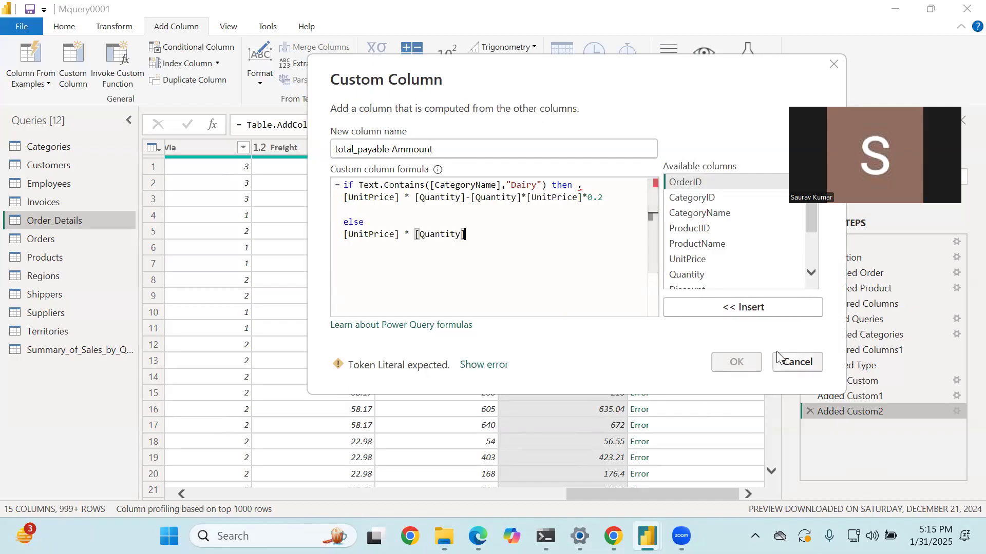
left_click(602, 187)
key("BackSpace")
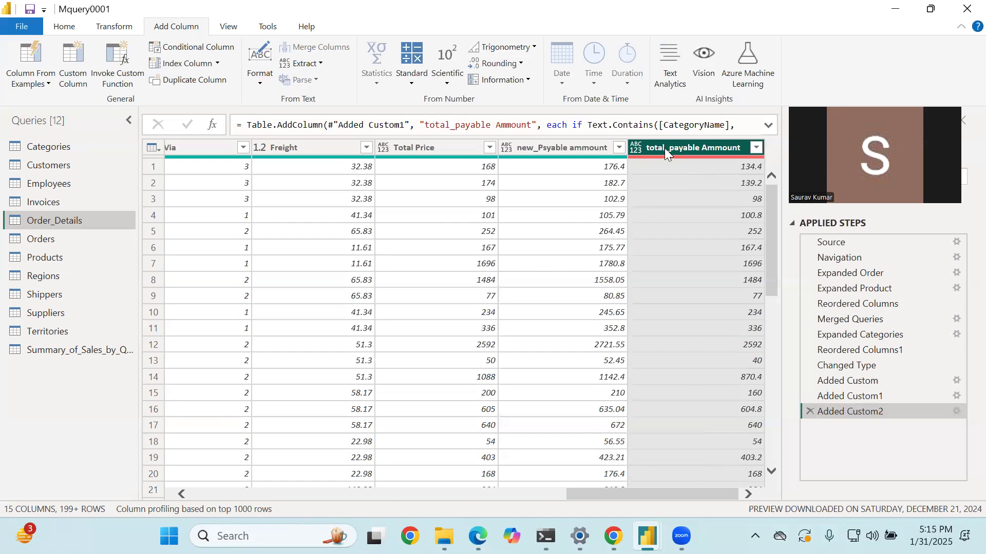
- Compare the first row's Total Price and total_payable Ammount values and check its CategoryName
left_click(472, 171)
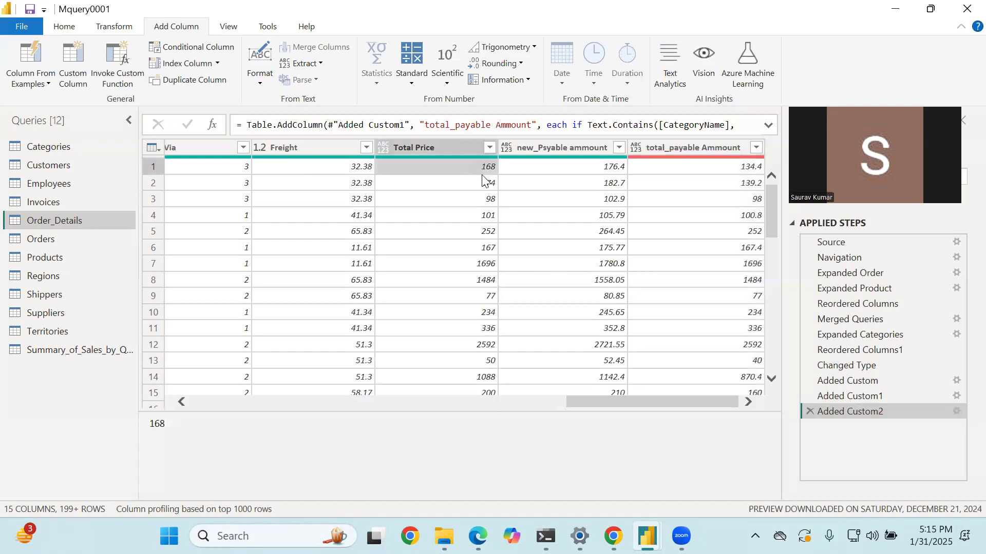
left_click(712, 170)
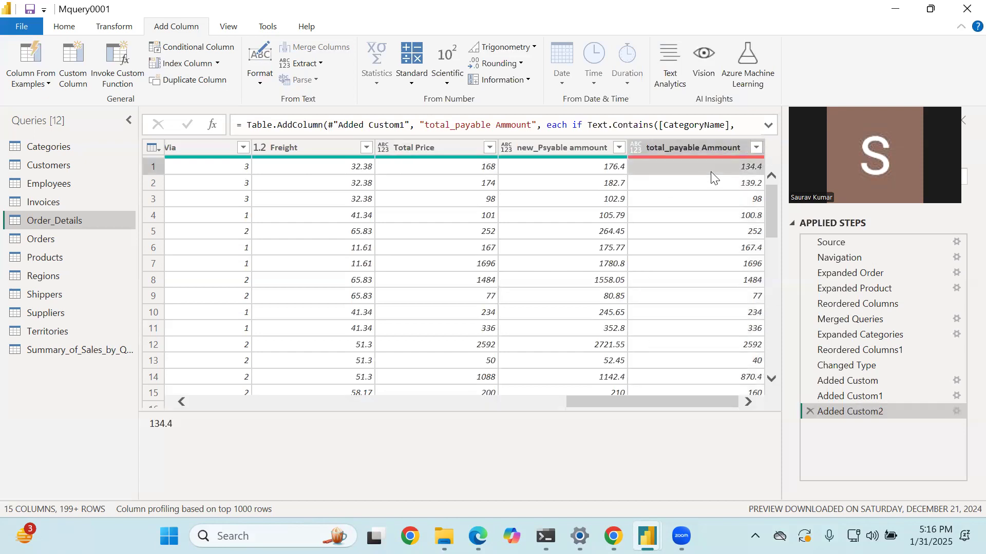
key("Left")
key("Left")
key("Left")
key("Left")
key("Left")
key("Left")
key("Left")
key("Left")
key("Left")
key("Left")
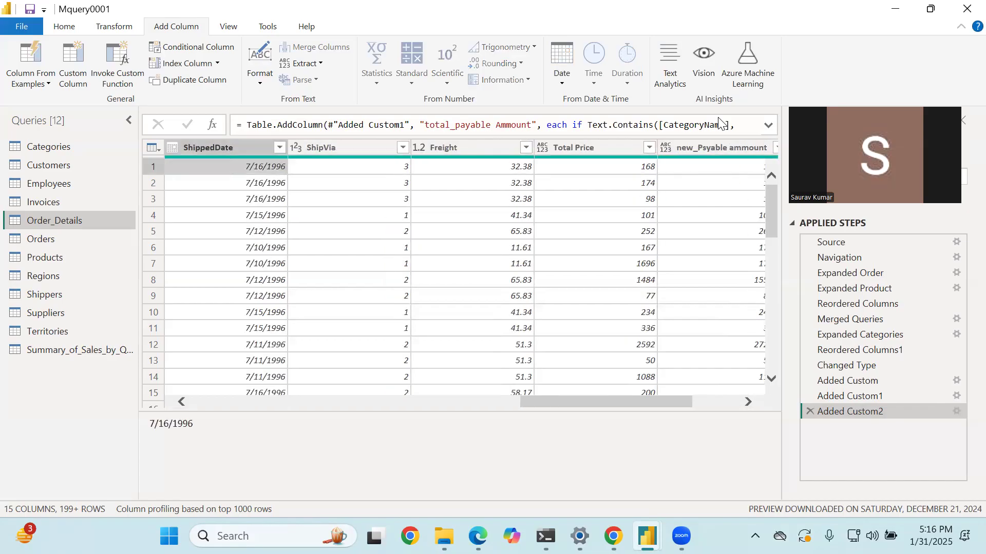
key("Left")
key("Left")
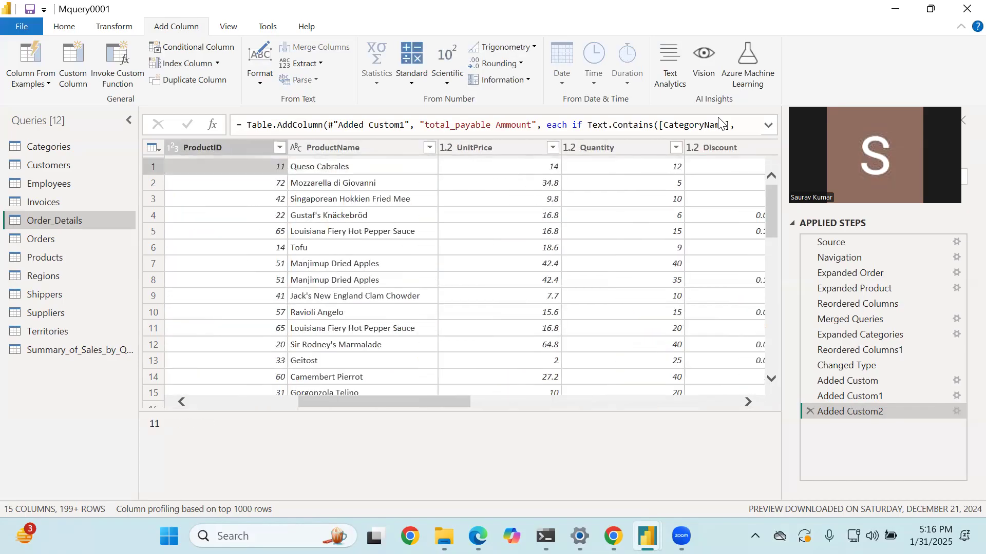
key("Left")
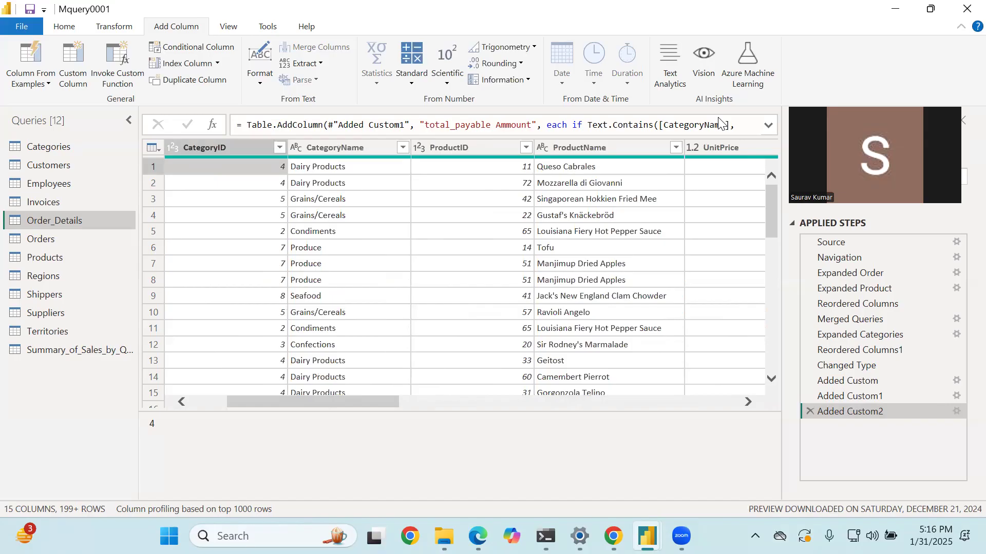
key("Right")
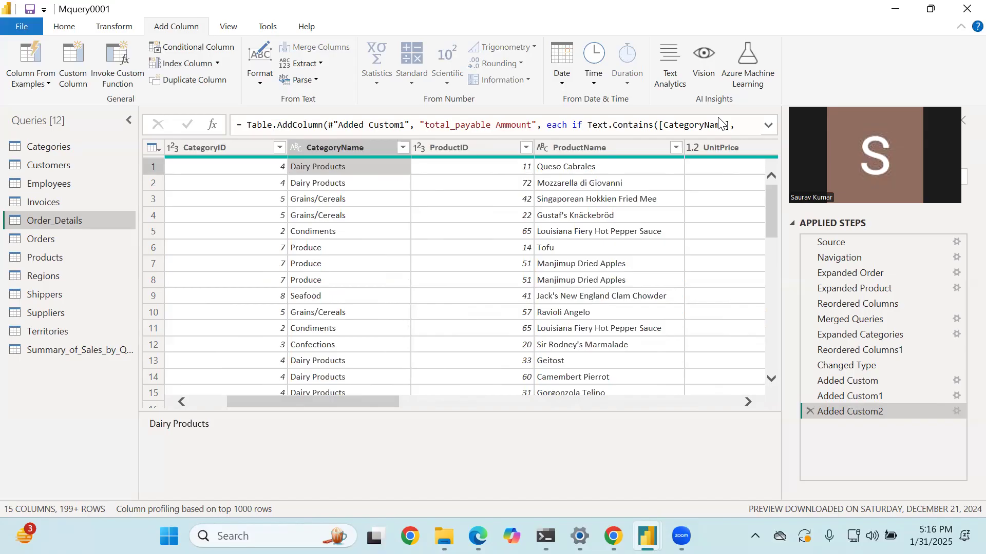
key("Right")
key("Right")
key("Right")
key("Right")
key("Right")
key("Right")
key("Right")
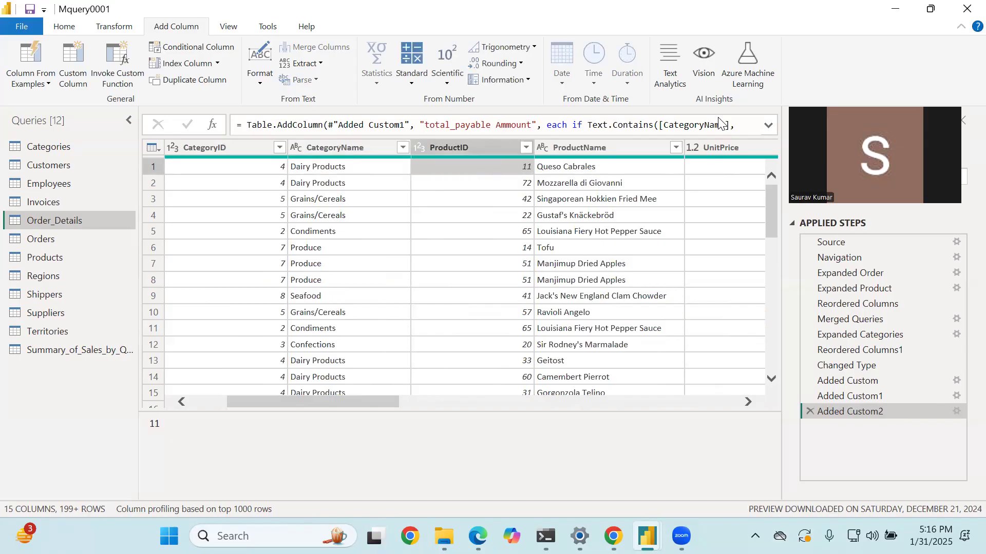
key("Right")
key("Right")
key("Right")
key("Right")
key("Right")
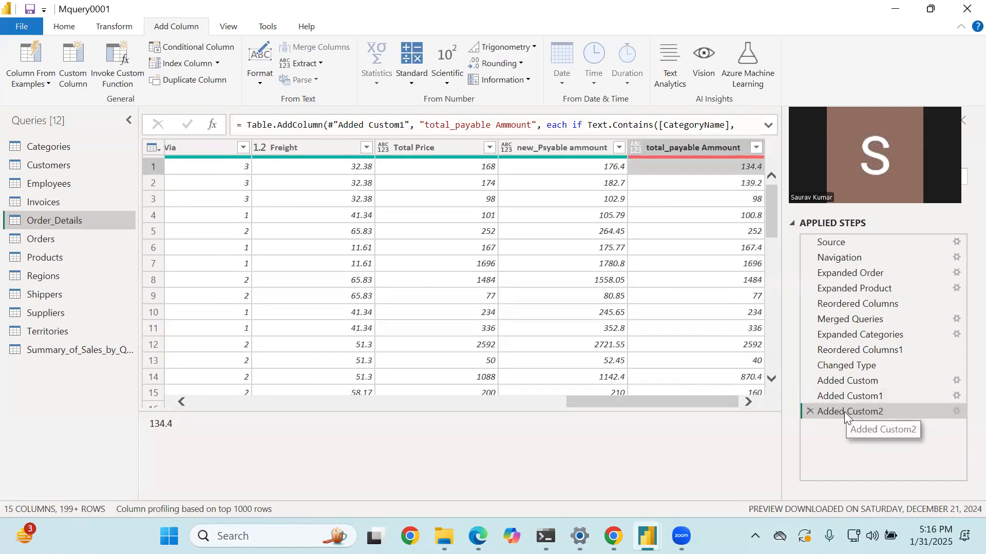
- Reopen the Added Custom2 step to review its if-then-else formula, keeping it as is
double_click(820, 411)
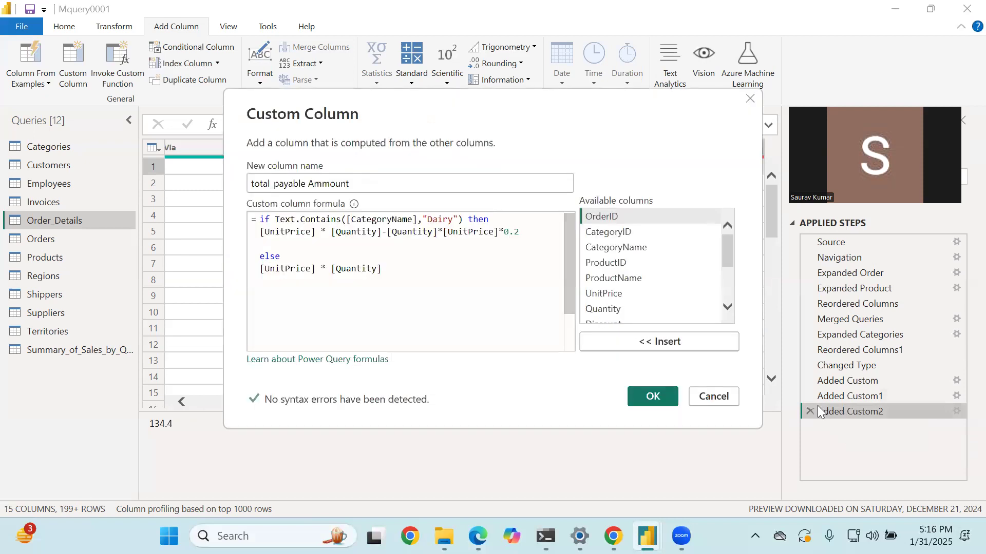
left_click(413, 303)
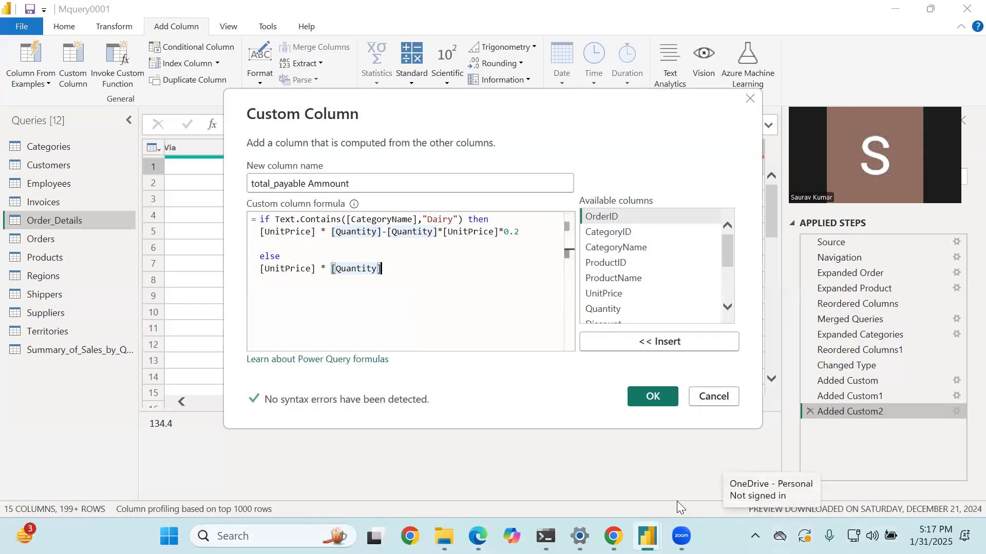
left_click(654, 396)
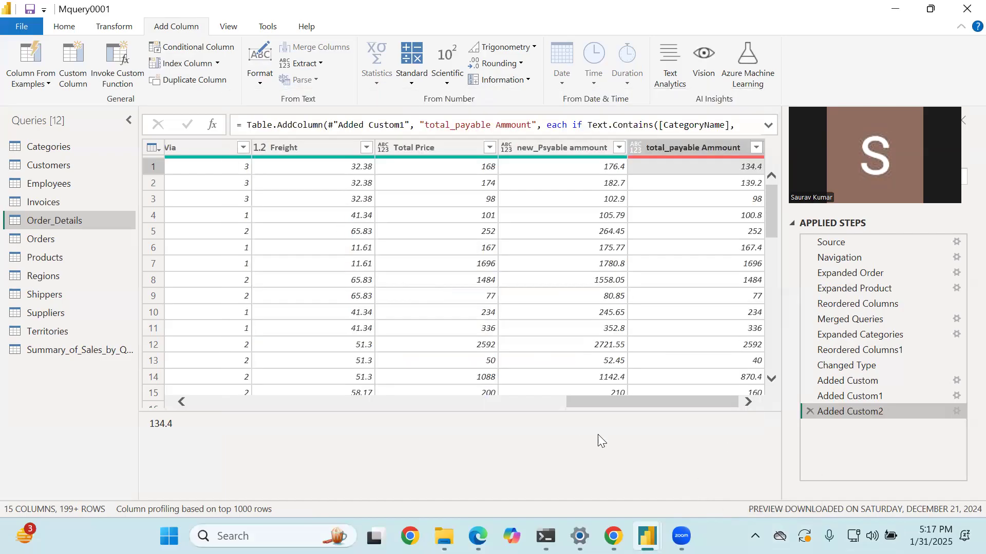
- Examine the OrderID, CategoryID and ProductID columns and load the full list of CategoryName filter values
left_click_drag(593, 405, 260, 398)
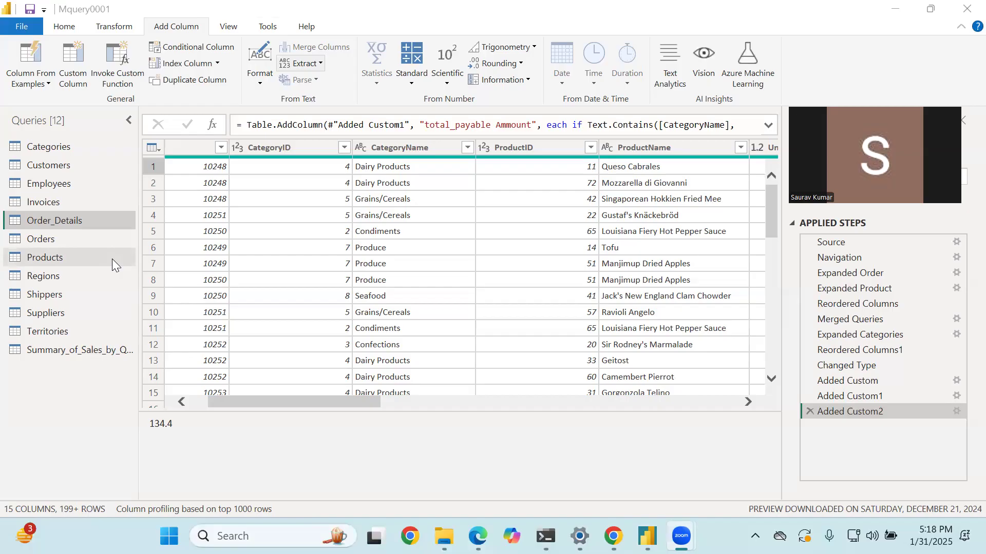
left_click_drag(208, 417, 155, 417)
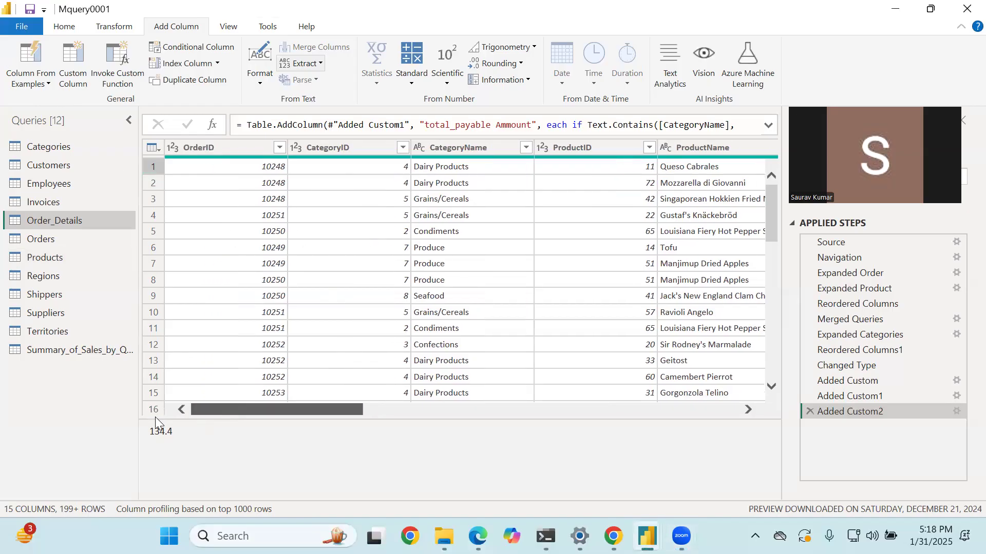
left_click(222, 173)
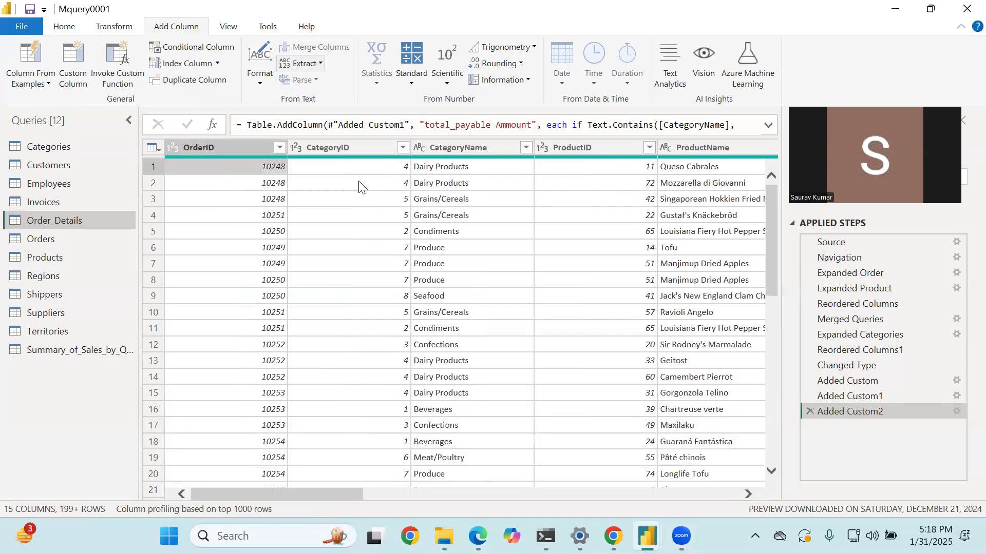
left_click(360, 184)
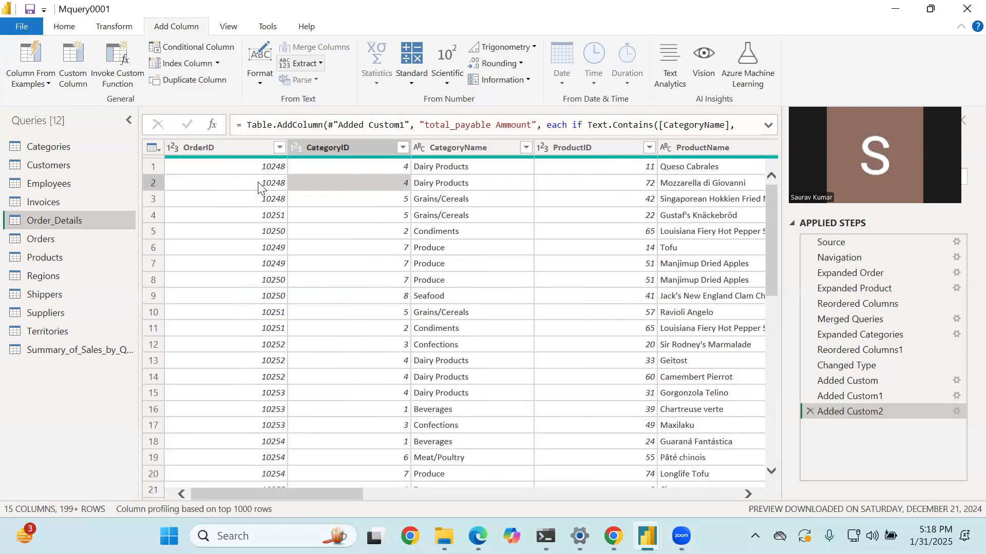
left_click(577, 184)
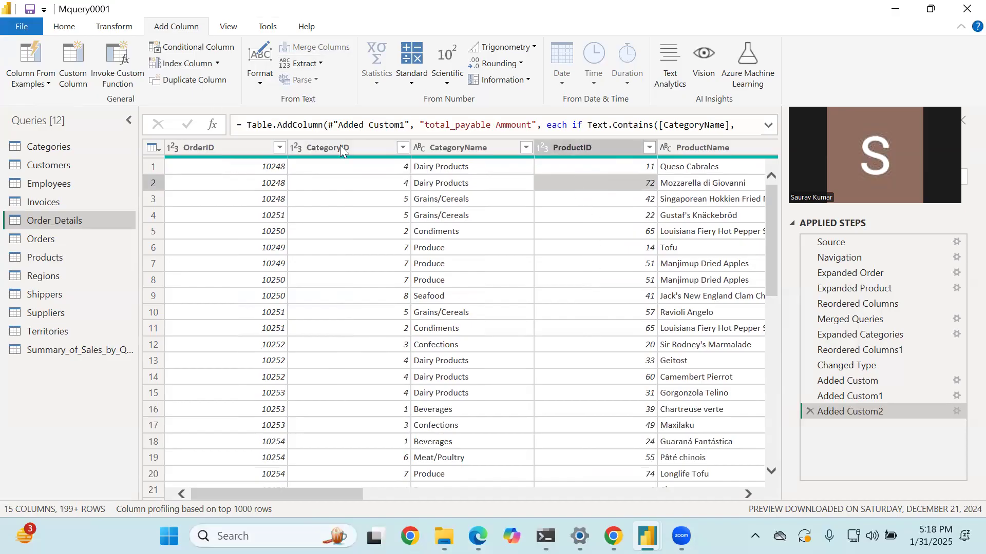
left_click(525, 149)
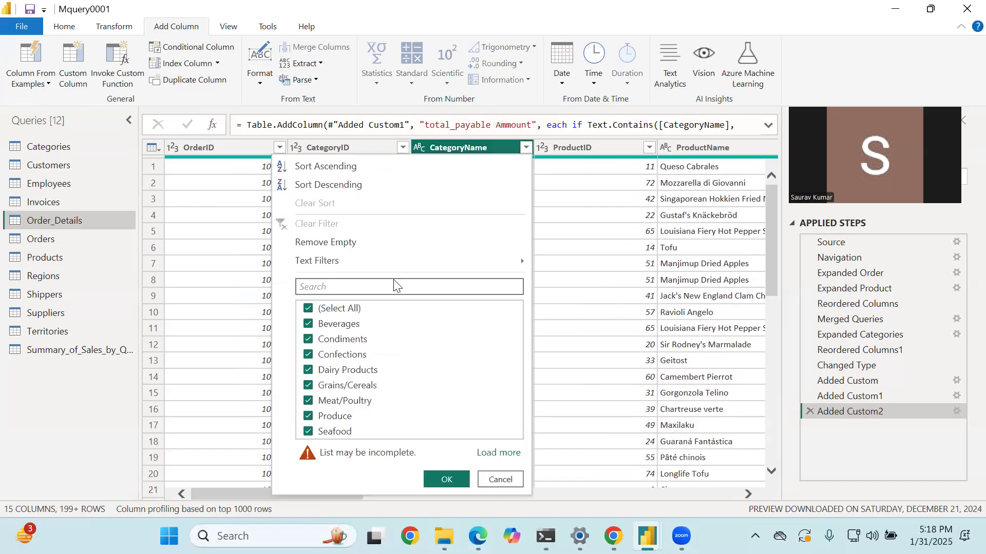
left_click(493, 452)
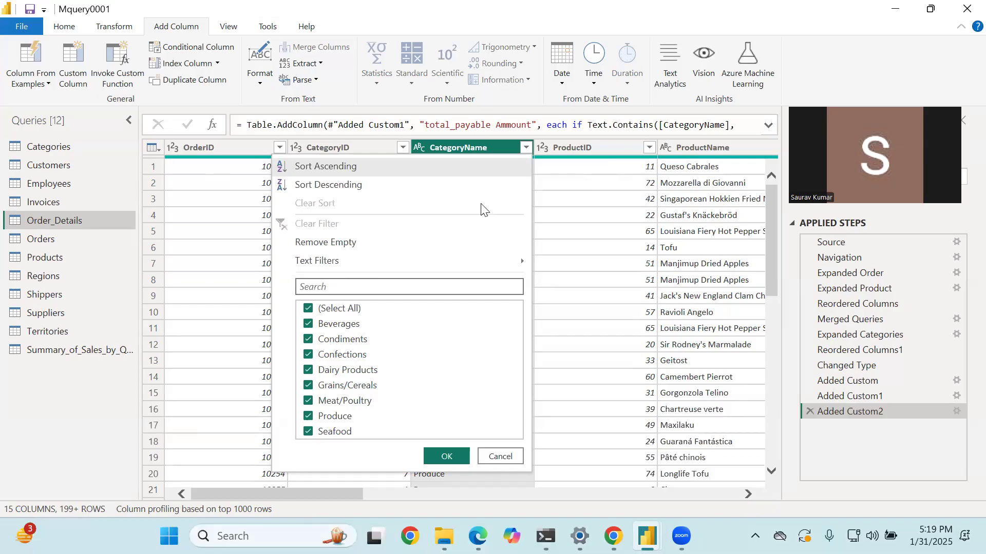
mouse_move(370, 305)
left_mouse_down()
mouse_move(462, 321)
mouse_move(606, 183)
mouse_move(406, 189)
left_mouse_up()
left_click_drag(475, 226, 581, 221)
left_click_drag(507, 198, 609, 185)
mouse_move(459, 266)
left_mouse_down()
mouse_move(552, 273)
mouse_move(594, 261)
left_mouse_up()
mouse_move(573, 179)
left_mouse_down()
mouse_move(521, 203)
mouse_move(525, 340)
mouse_move(570, 226)
mouse_move(552, 177)
left_mouse_up()
mouse_move(383, 325)
left_mouse_down()
mouse_move(414, 286)
mouse_move(409, 297)
left_mouse_up()
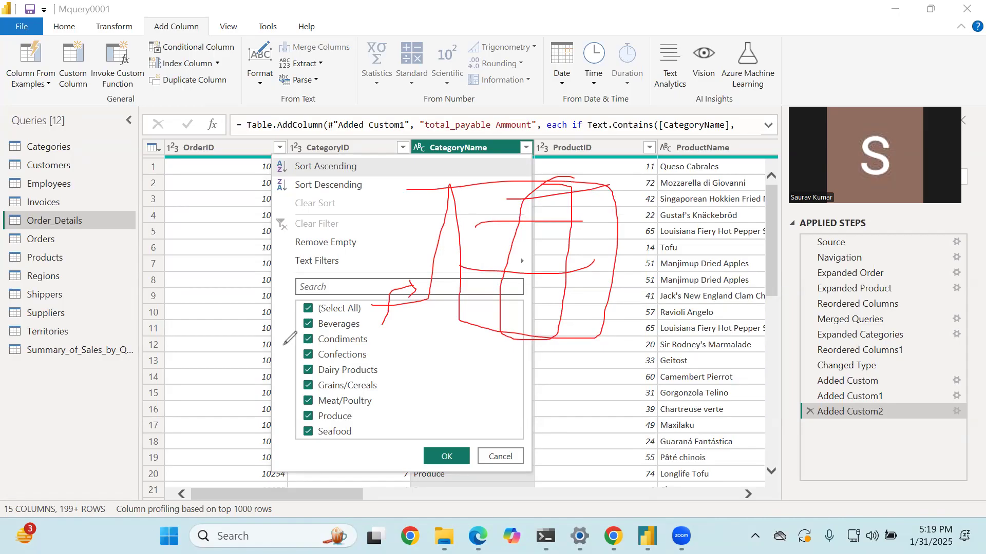
- Close the CategoryName filter list without filtering and duplicate the Order_Details query
left_click(84, 338)
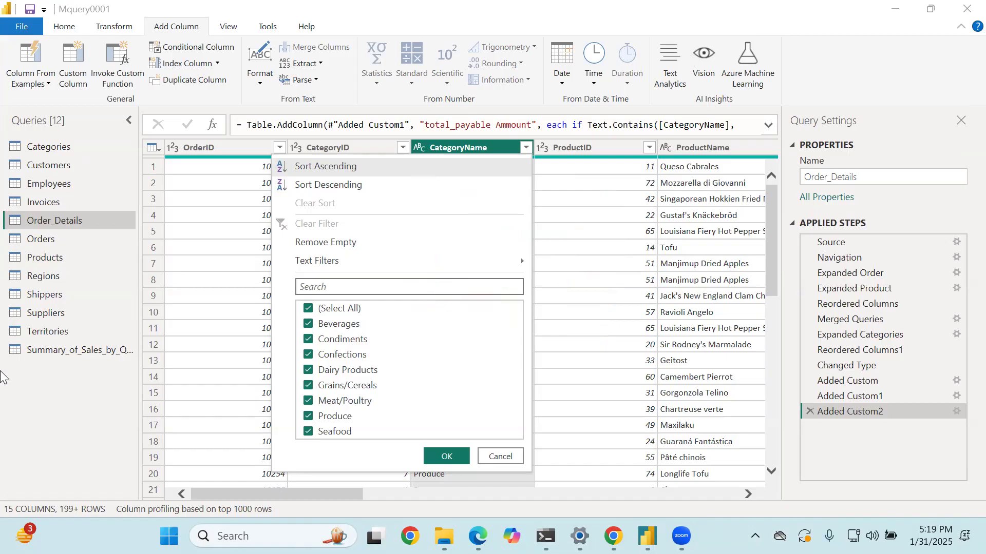
right_click(67, 219)
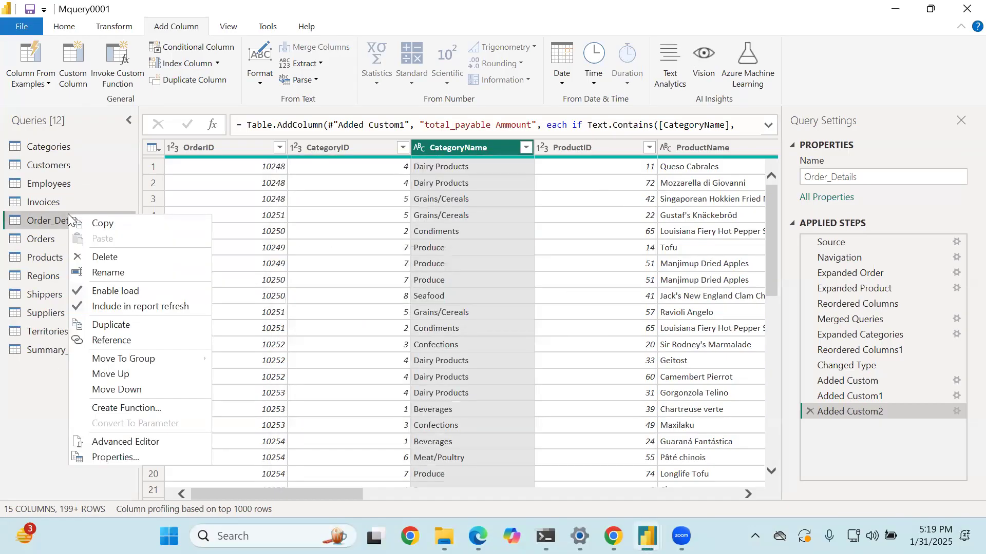
left_click(115, 324)
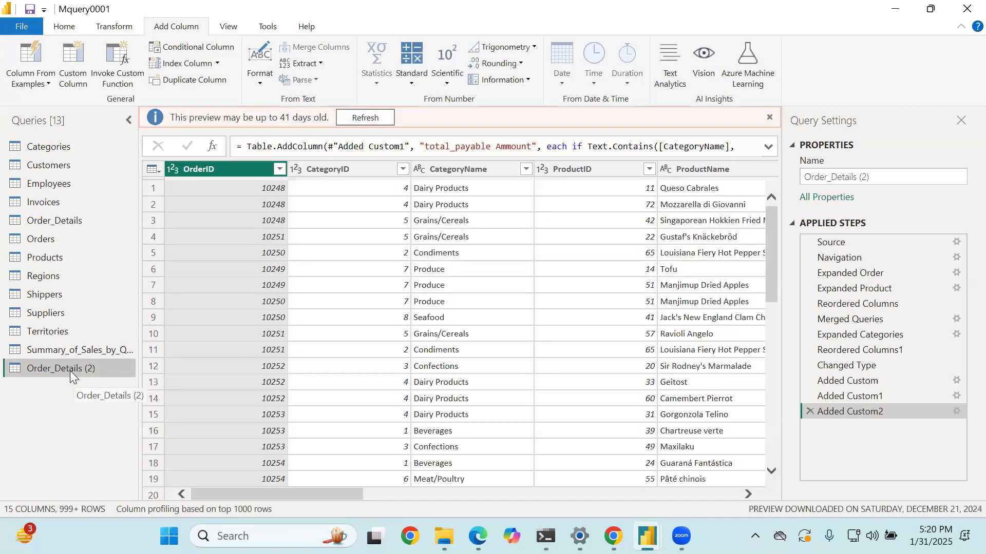
- Rename the duplicated Order_Details query as "Sales by Category"
double_click(115, 368)
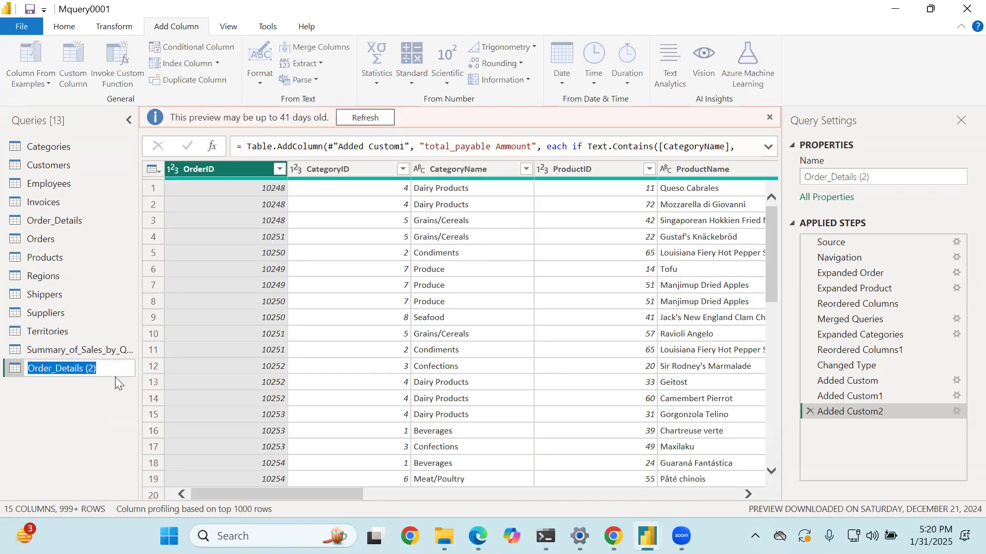
key("BackSpace")
type("Sl")
key("BackSpace")
type("ales b")
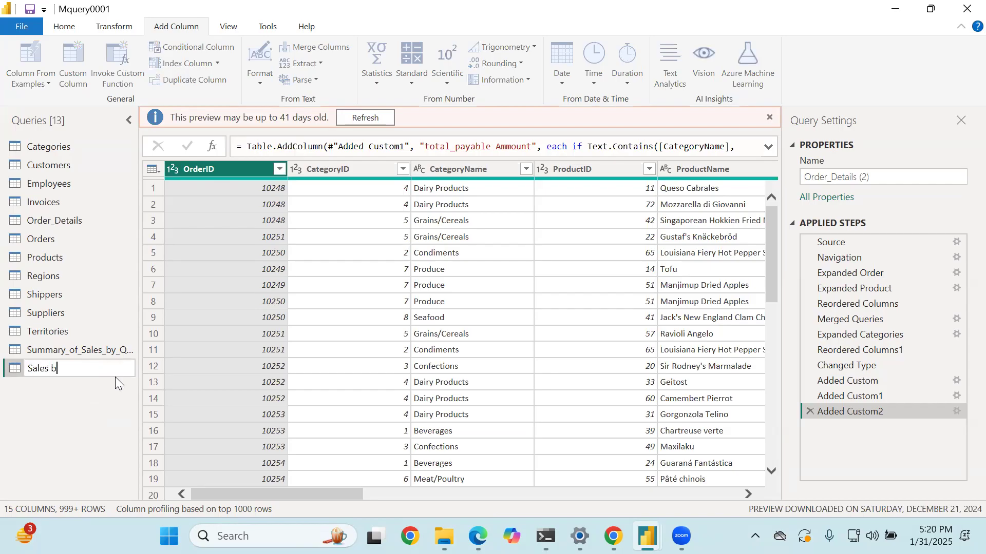
type("y Category")
key("Return")
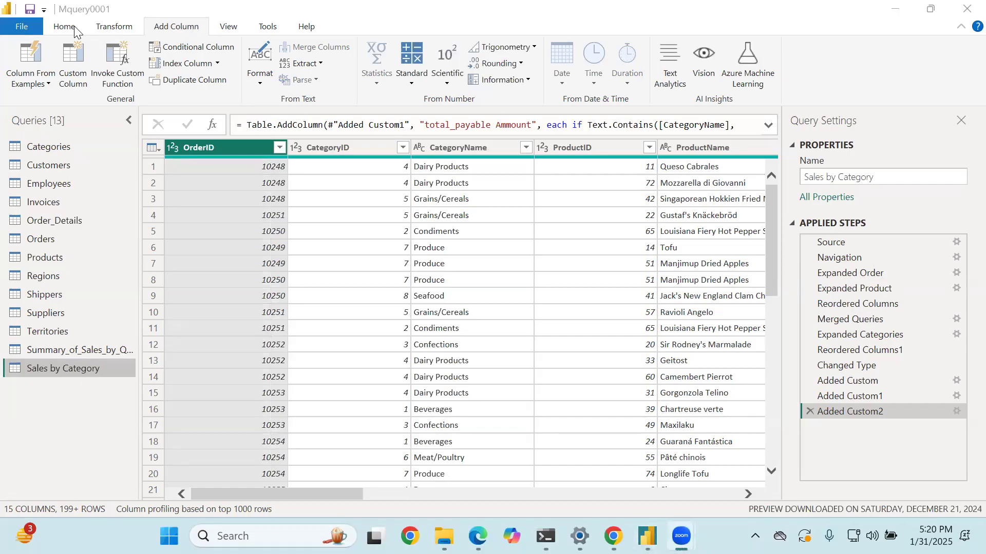
- Start a Group By on the Sales by Category query with CategoryID as the grouping column
left_click(113, 27)
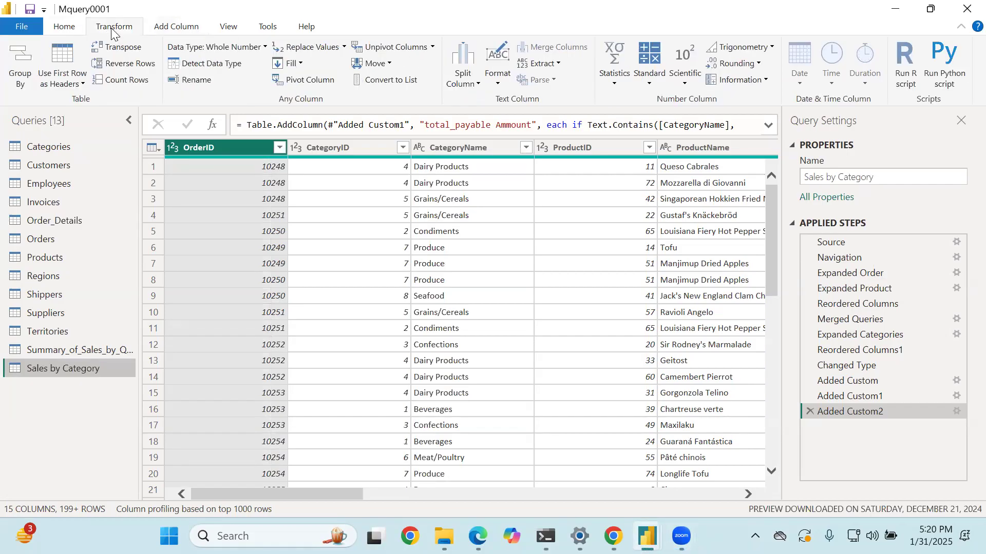
left_click(76, 26)
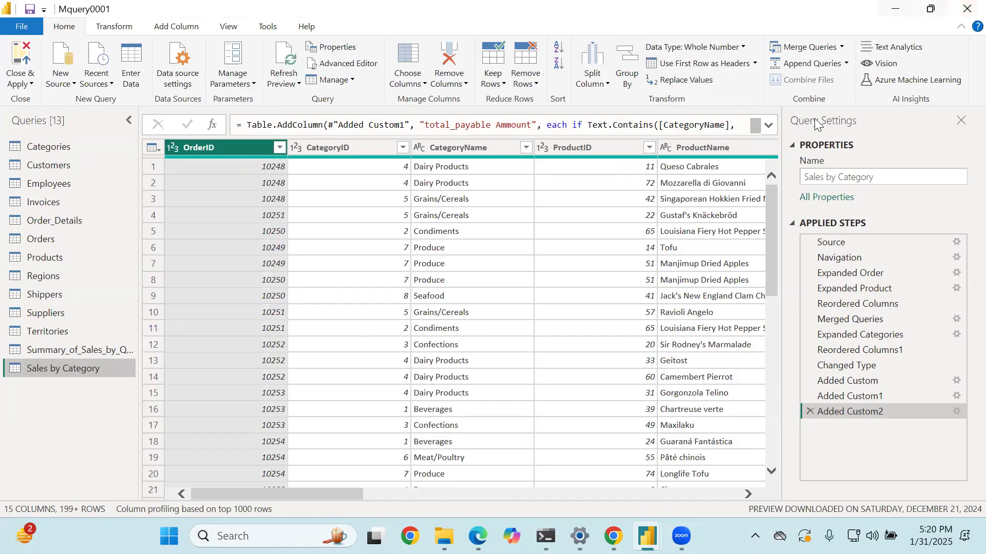
mouse_move(76, 363)
left_mouse_down()
mouse_move(16, 374)
mouse_move(82, 387)
mouse_move(119, 360)
mouse_move(61, 359)
left_mouse_up()
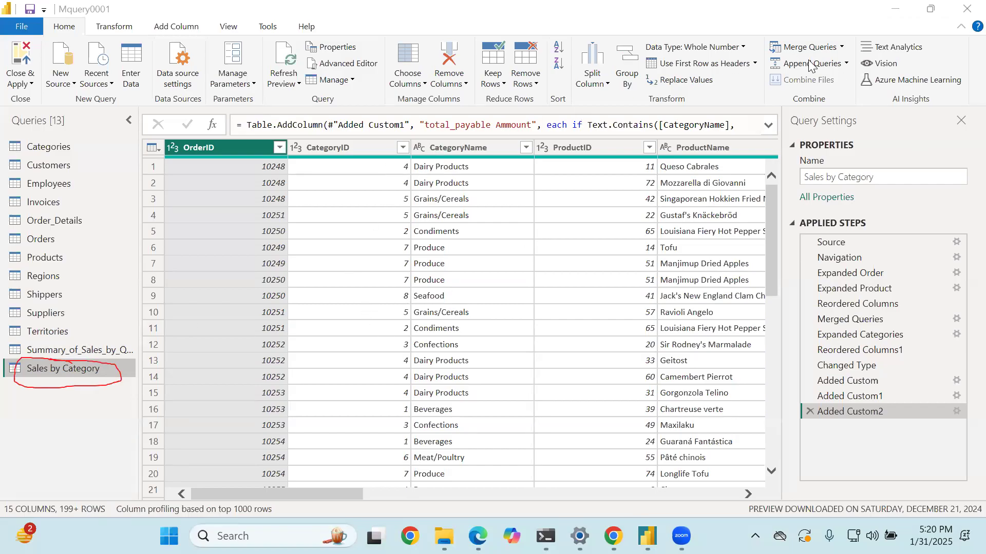
left_click(358, 154)
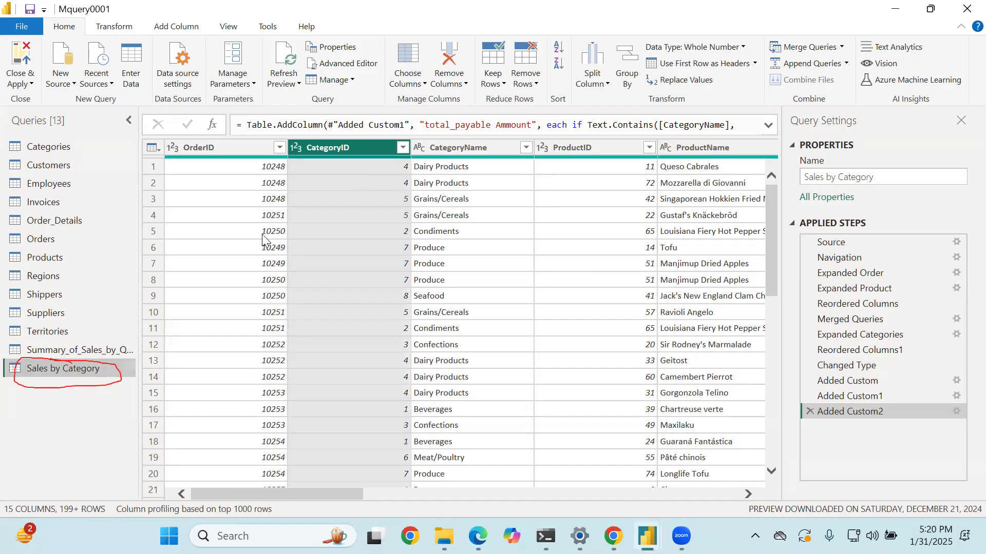
left_click(240, 236)
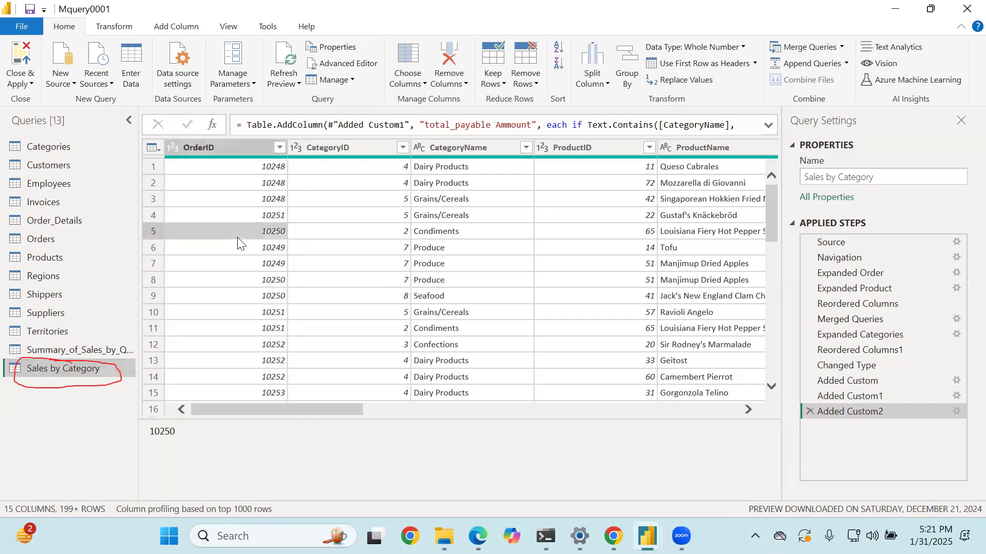
left_click(620, 67)
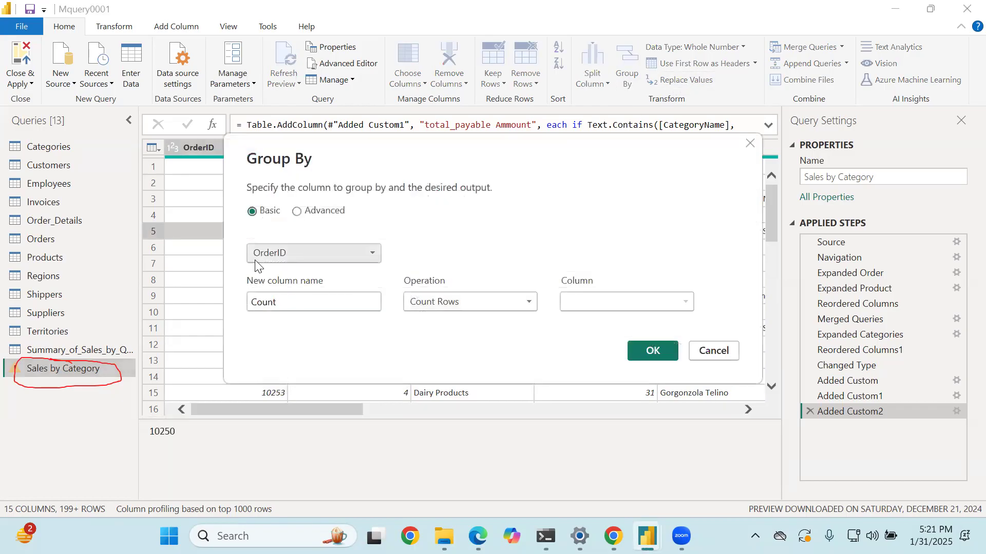
left_click(289, 255)
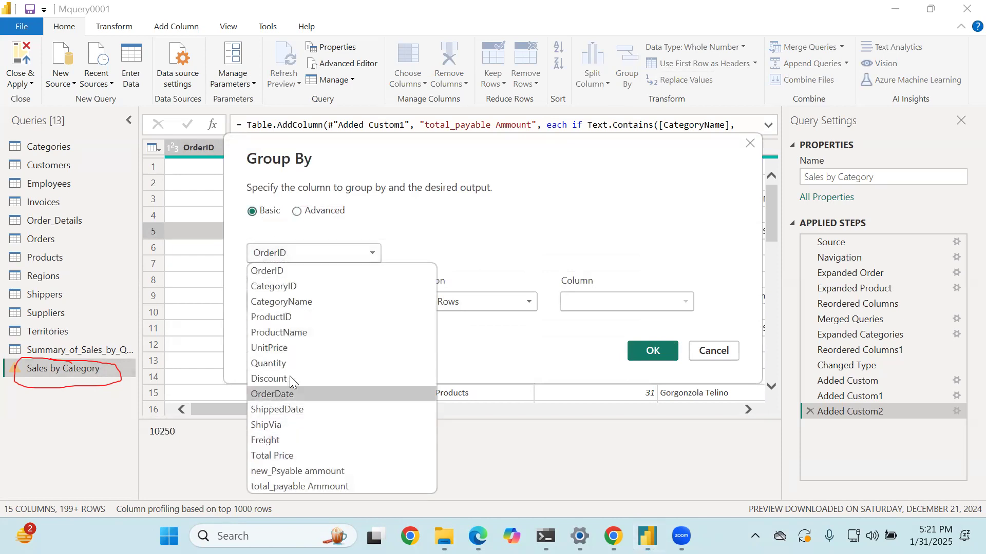
left_click(301, 304)
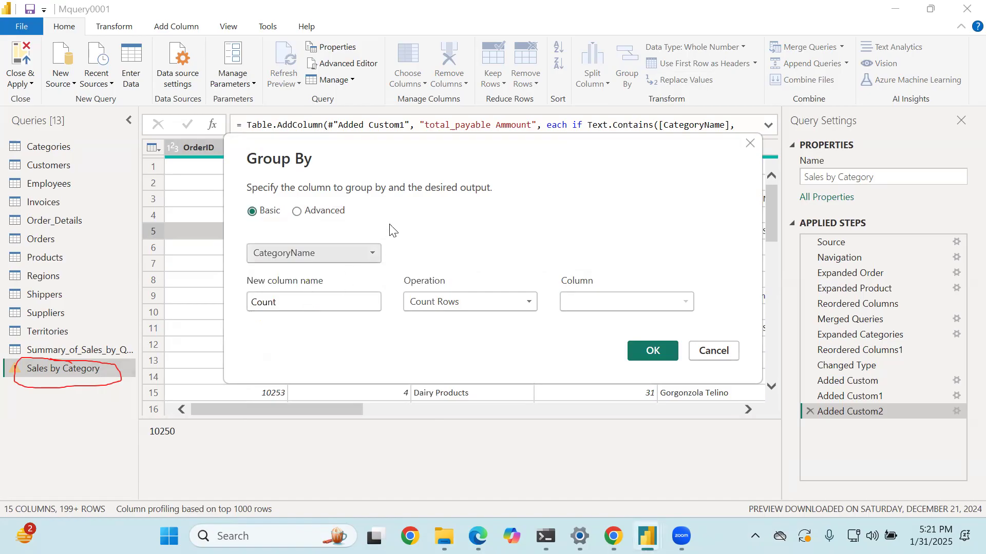
left_click(357, 255)
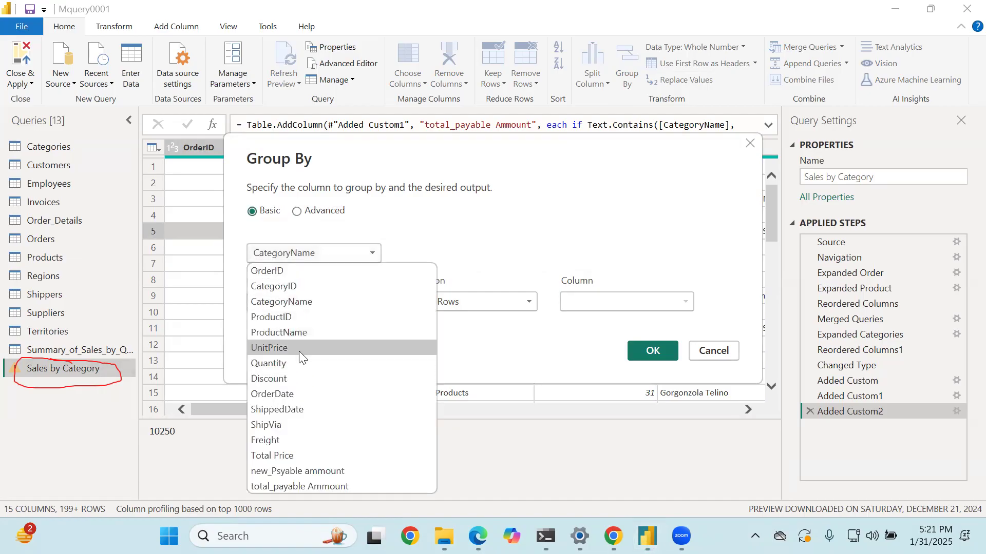
left_click(311, 286)
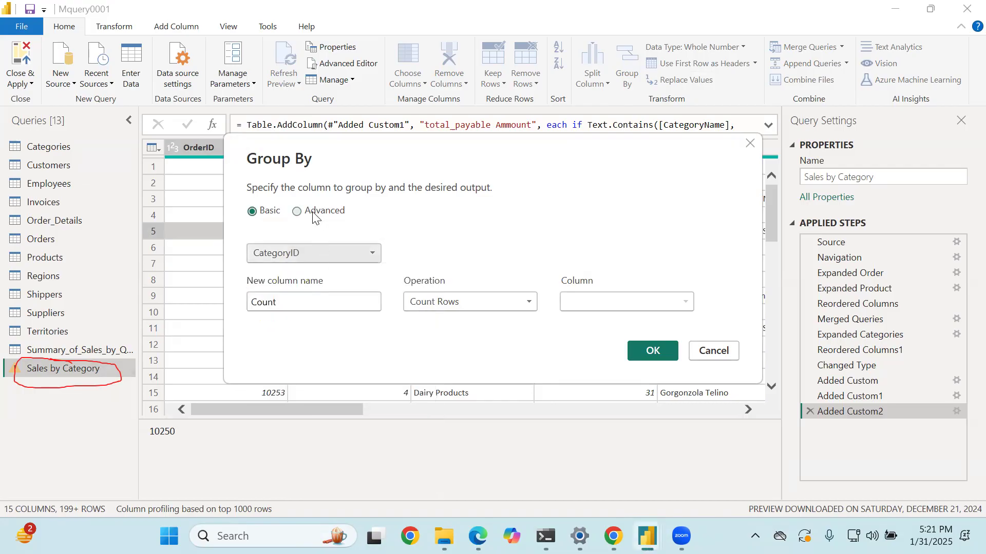
- Switch the Group By to advanced mode and add CategoryName as the second grouping column
left_click(316, 217)
left_click(288, 289)
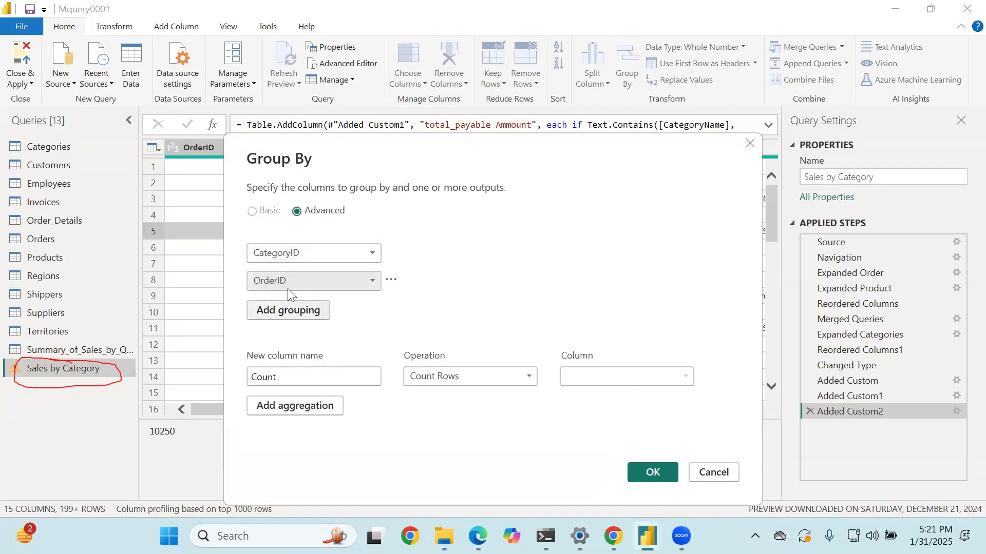
left_click(355, 282)
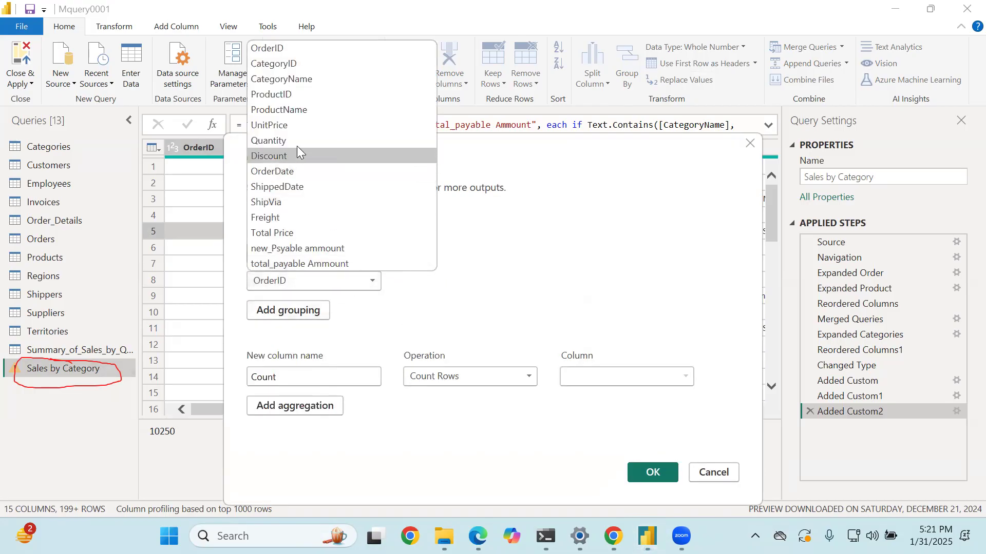
left_click(303, 79)
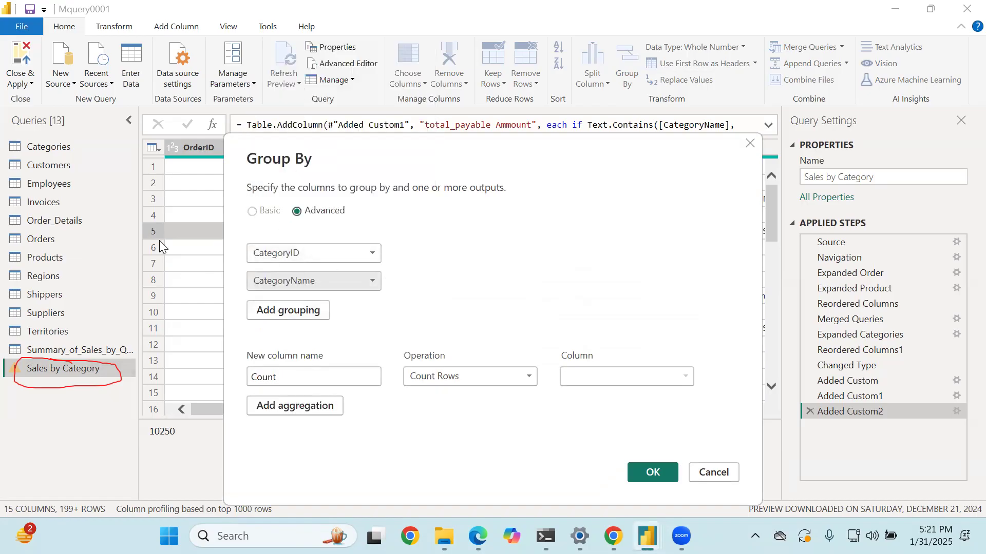
- Define the first aggregation as "Total Sale", using the Sum of the Total Price column
left_click_drag(337, 376, 186, 380)
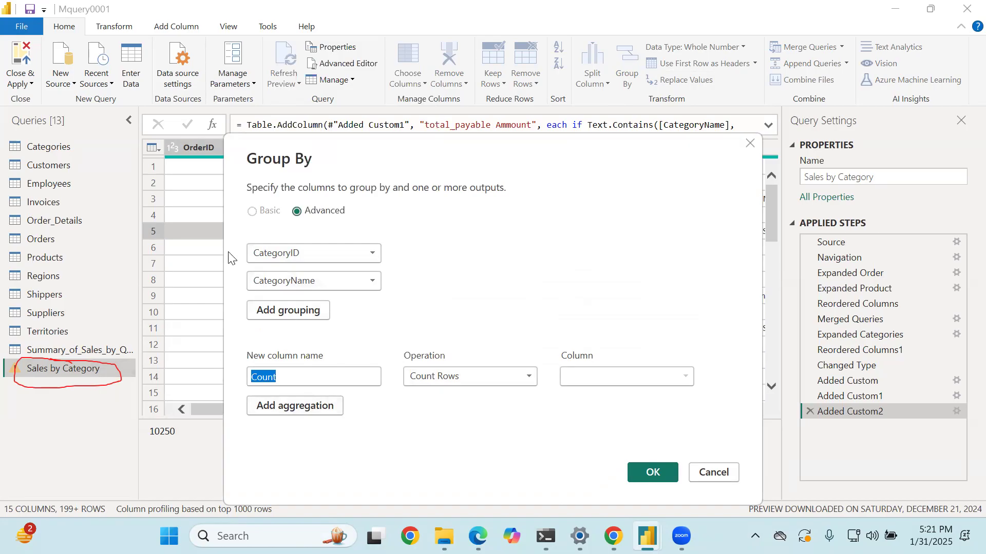
key("BackSpace")
type("Tota")
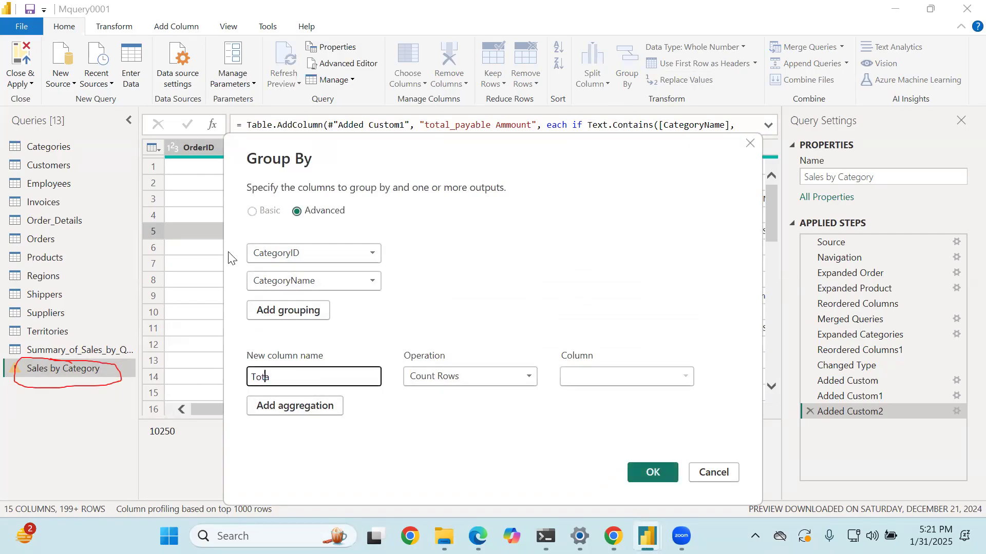
type("l Sales")
key("BackSpace")
key("Tab")
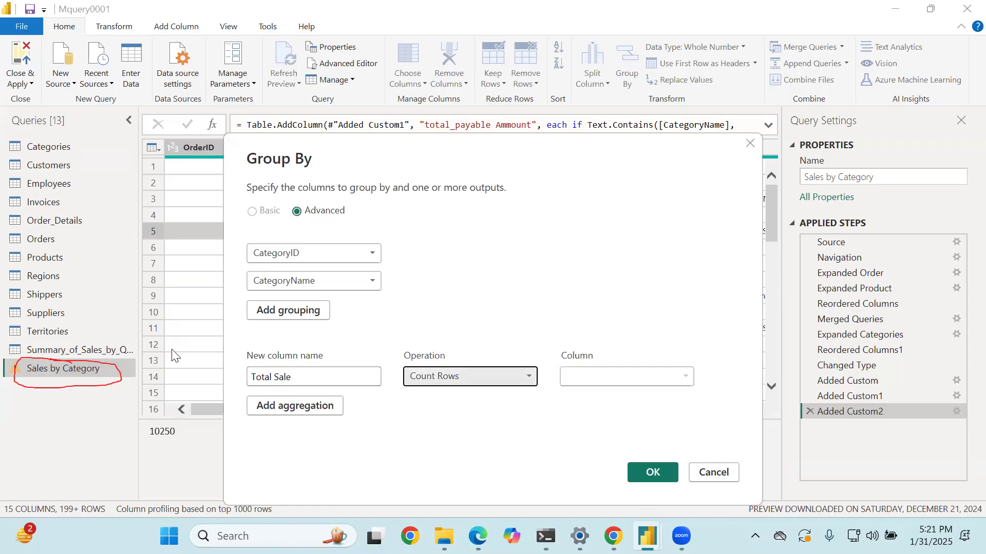
left_click(464, 381)
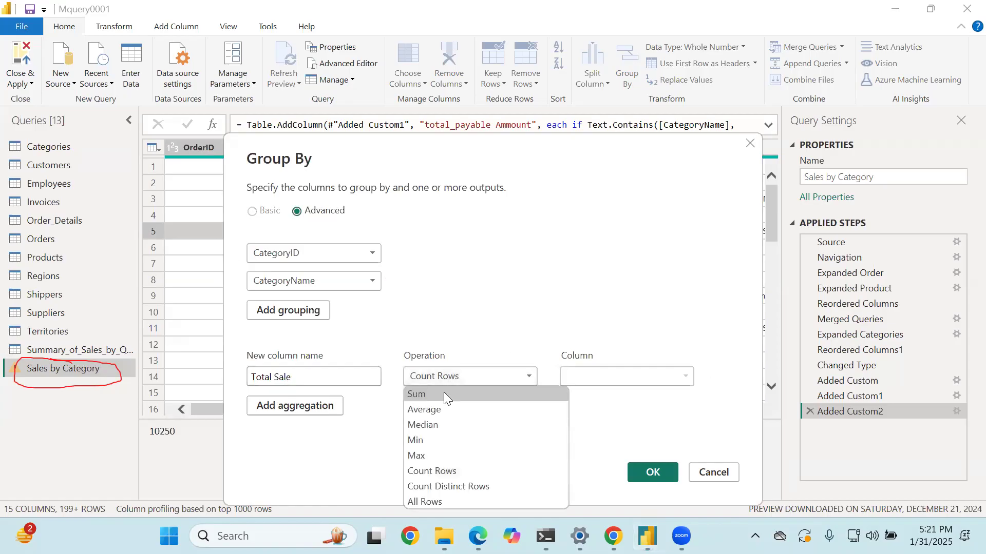
left_click(443, 393)
left_click(568, 380)
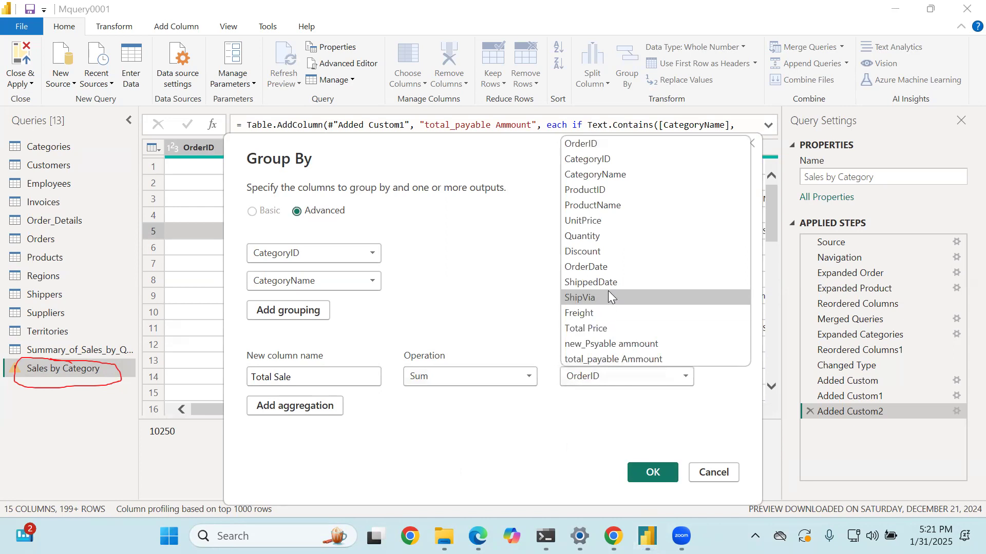
left_click(596, 332)
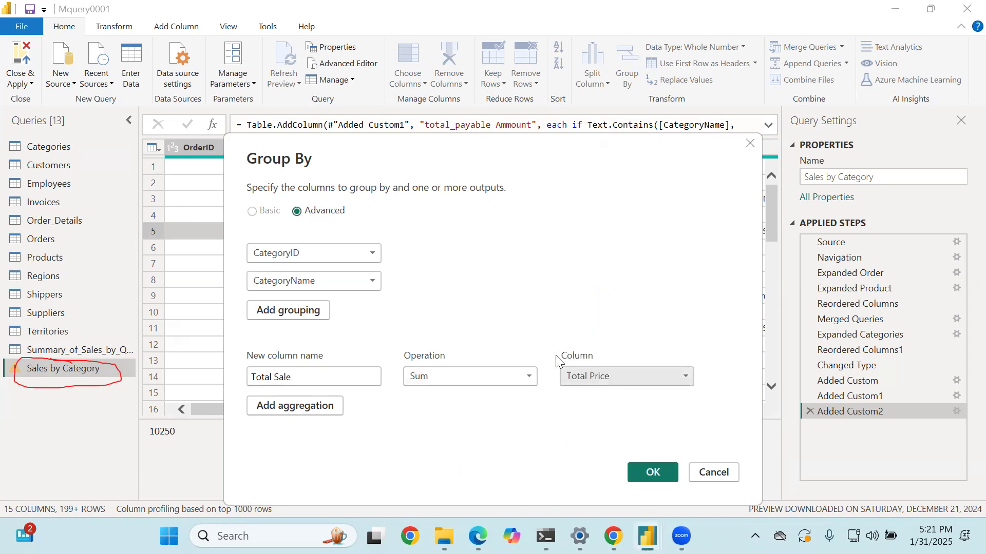
- Add a second aggregation named "Avearge Sales" using the Average of Total Price, and apply the grouping
left_click(297, 405)
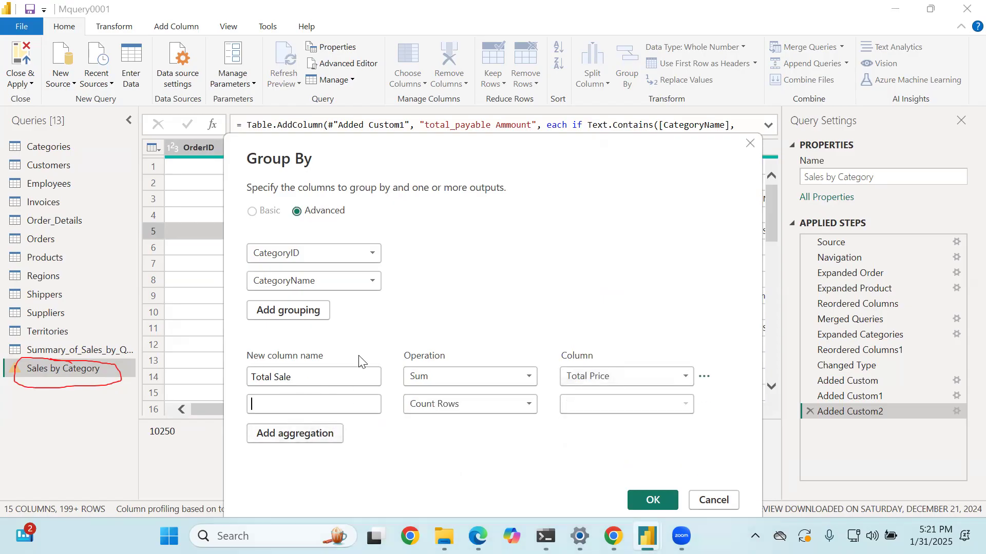
type("Avearg")
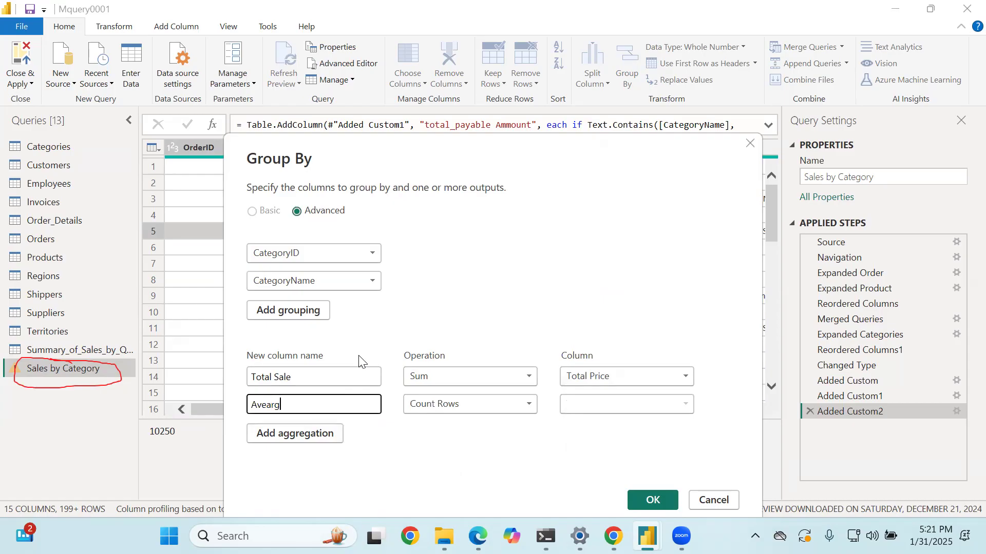
type("e Sales")
key("Tab")
left_click(479, 407)
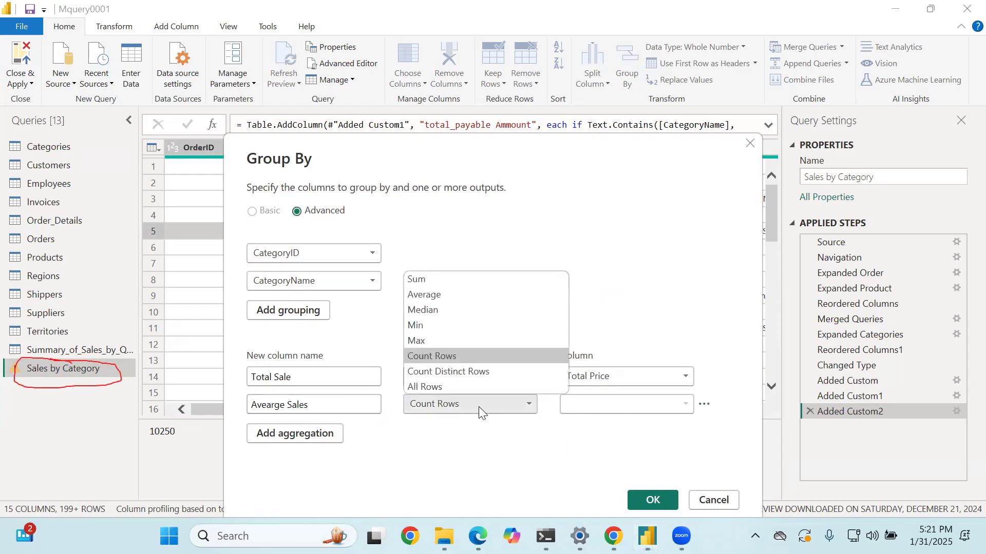
left_click(442, 295)
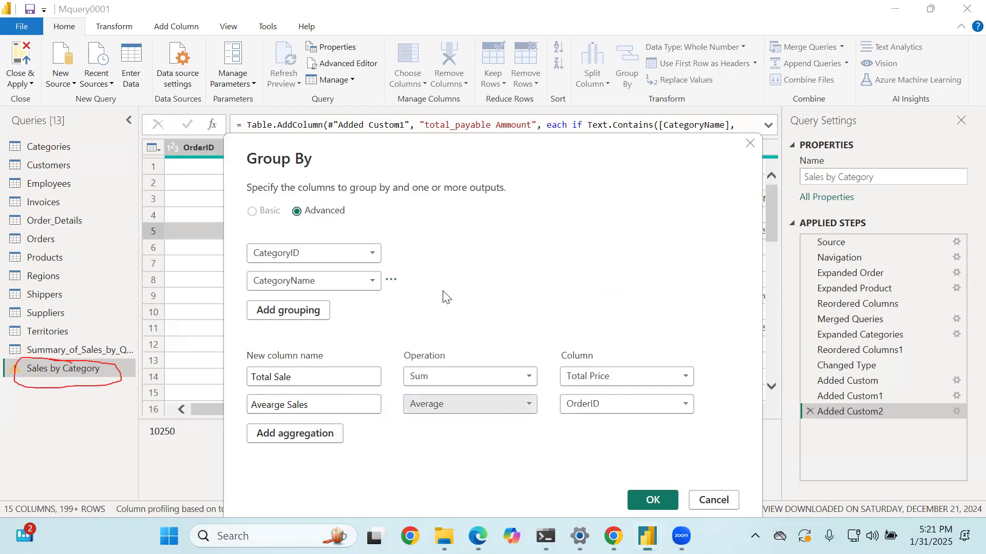
left_click(624, 402)
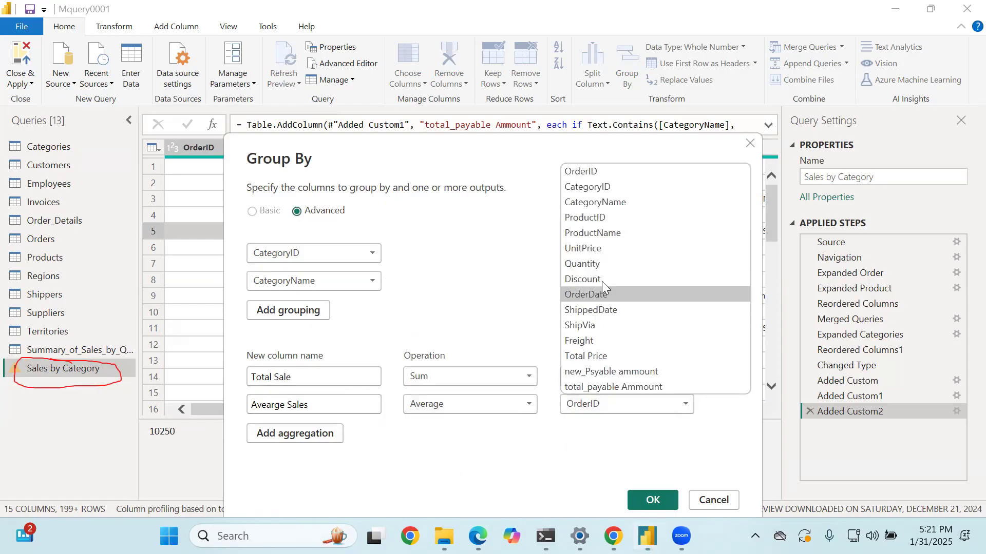
left_click(615, 355)
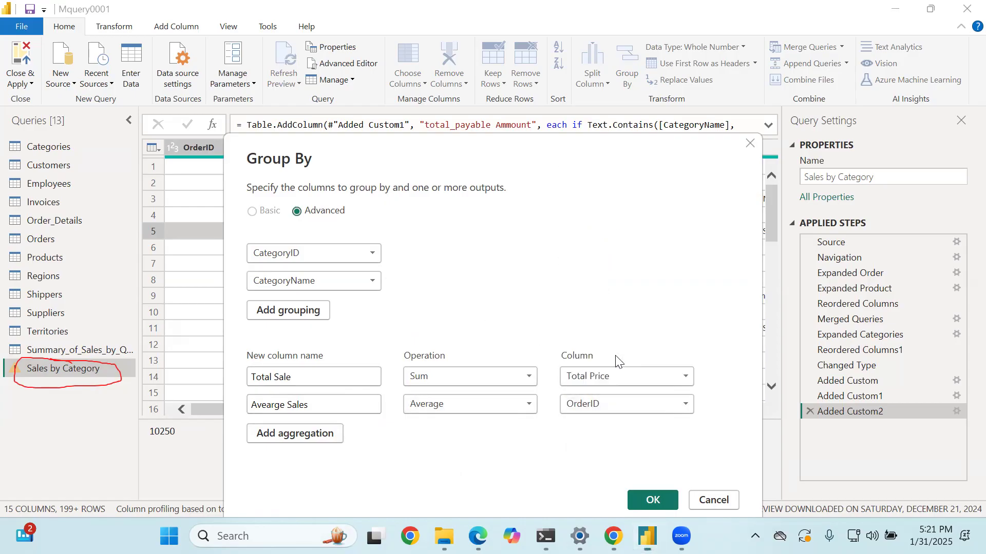
left_click(653, 500)
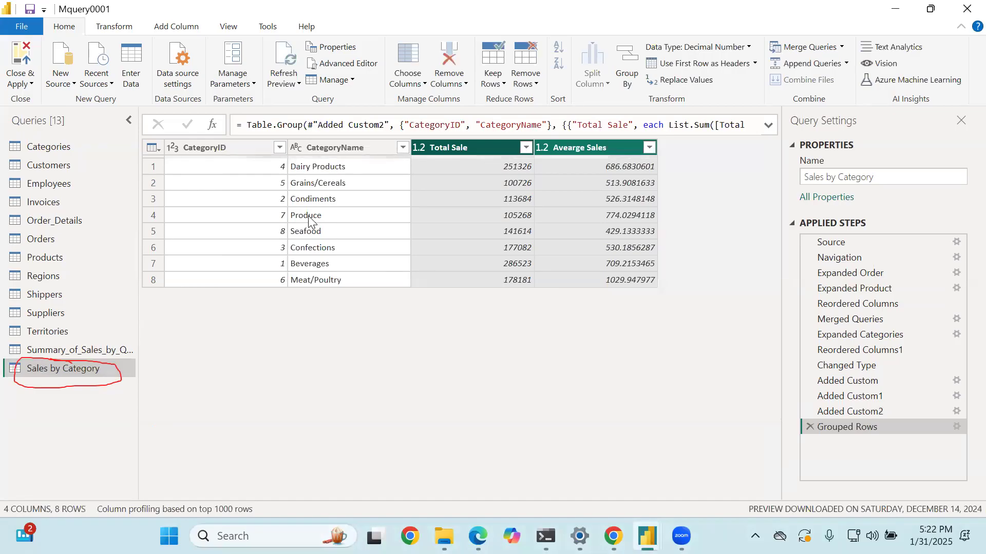
- Check the Dairy Products and Grains/Cereals rows in the grouped table, then reopen the Order_Details query
left_click(333, 169)
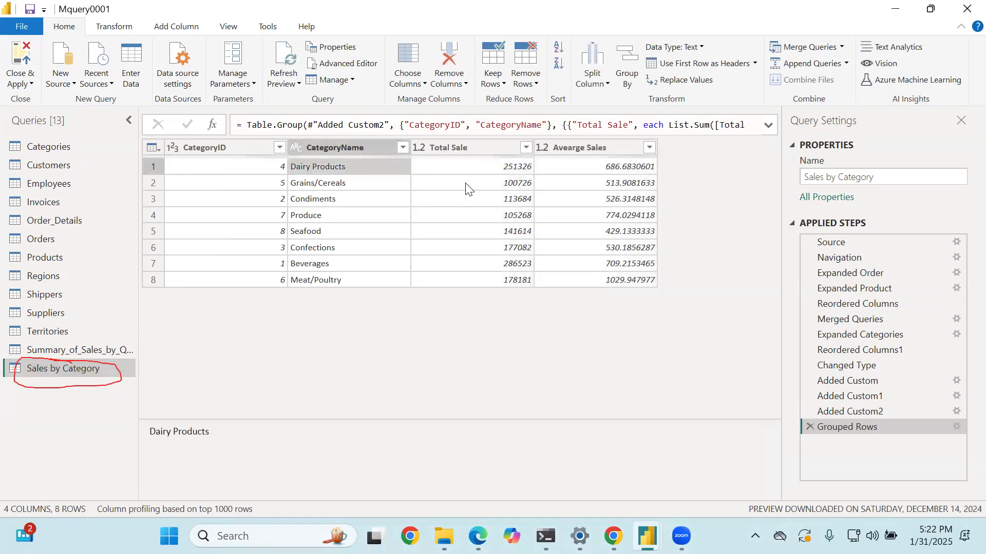
left_click(491, 168)
left_click(337, 182)
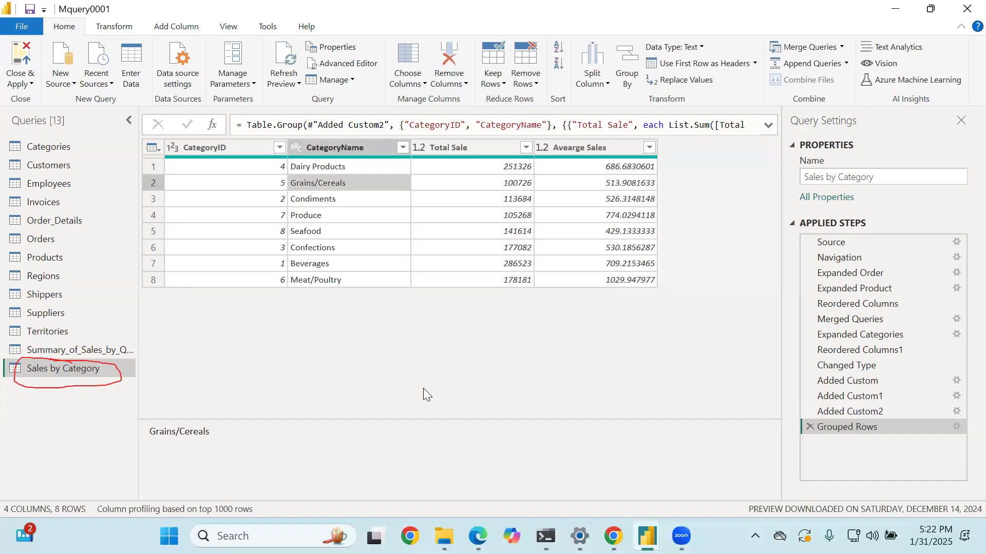
left_click(41, 222)
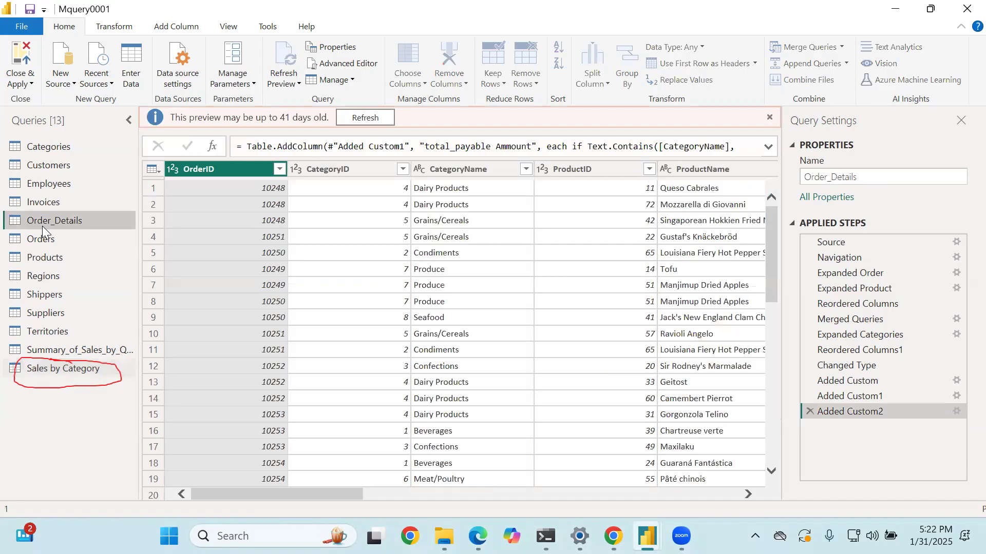
- Duplicate the Order_Details query
right_click(43, 226)
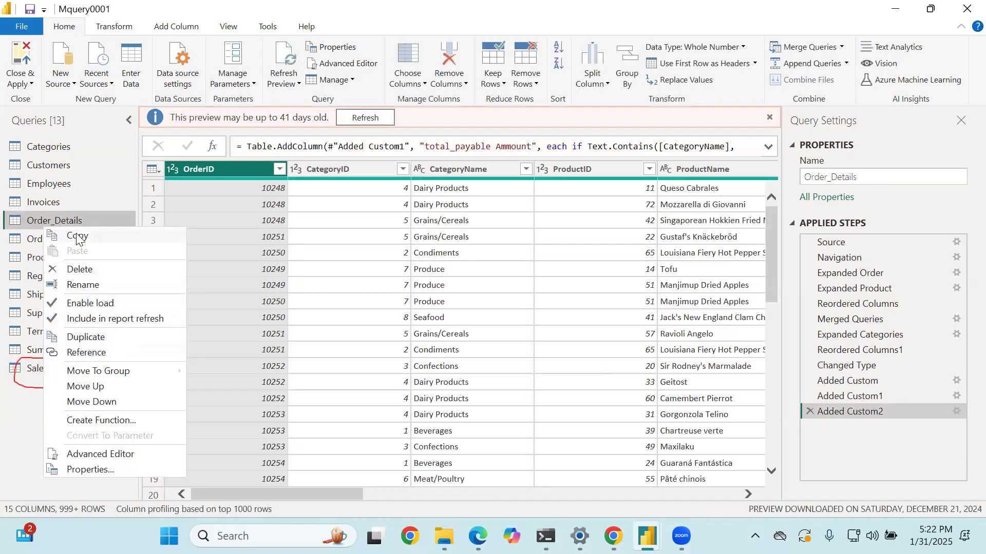
right_click(81, 219)
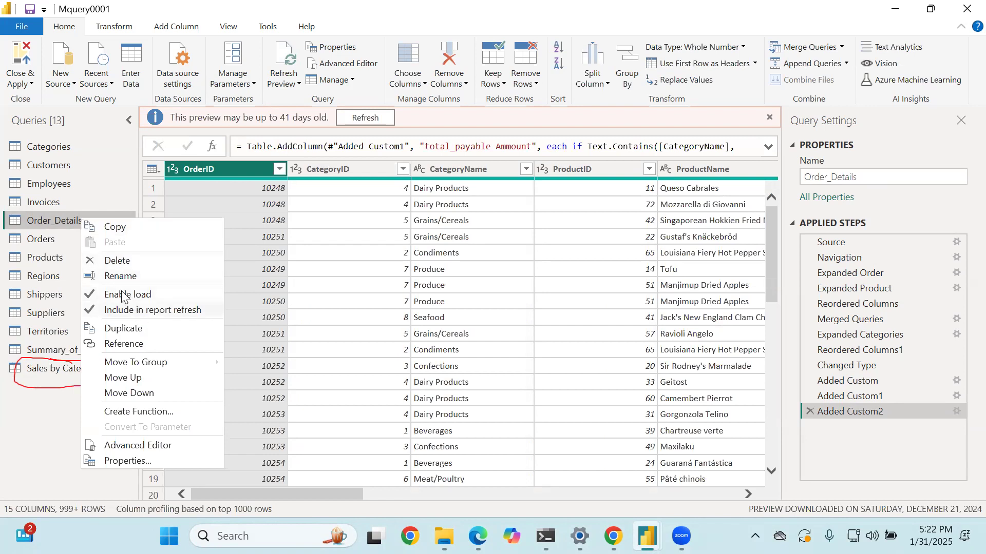
left_click(112, 331)
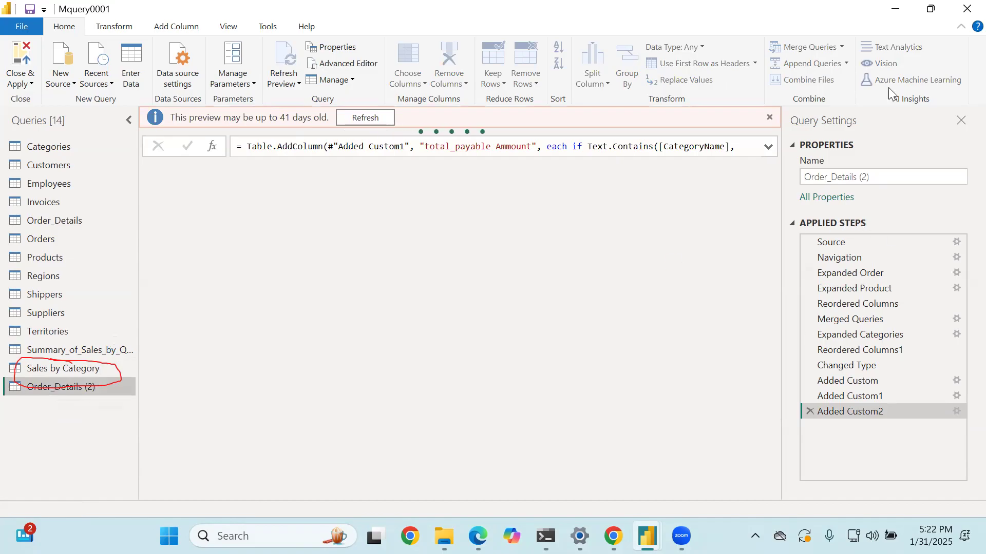
- Take the query editor window out of full screen, then move and enlarge it to cover most of the desktop
left_click(932, 9)
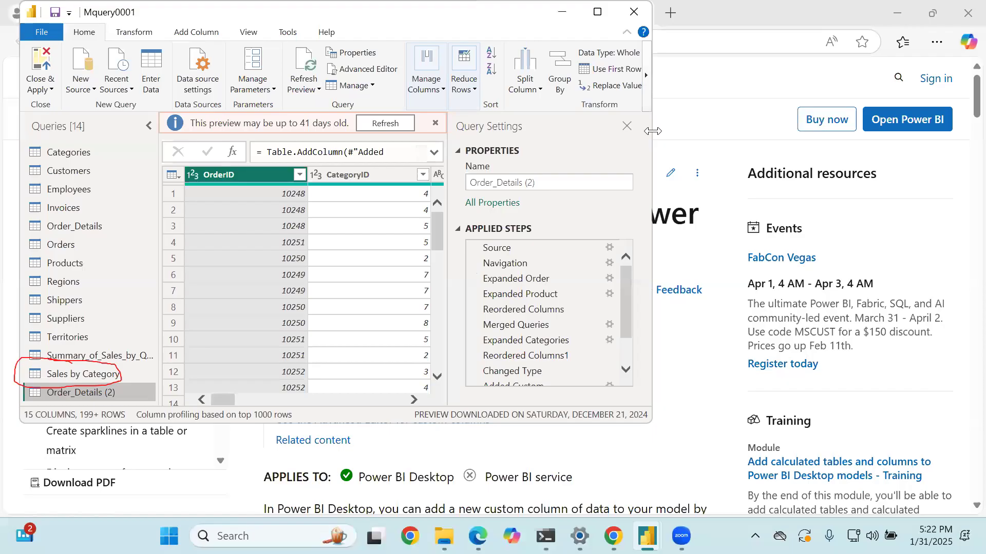
left_click_drag(653, 131, 900, 131)
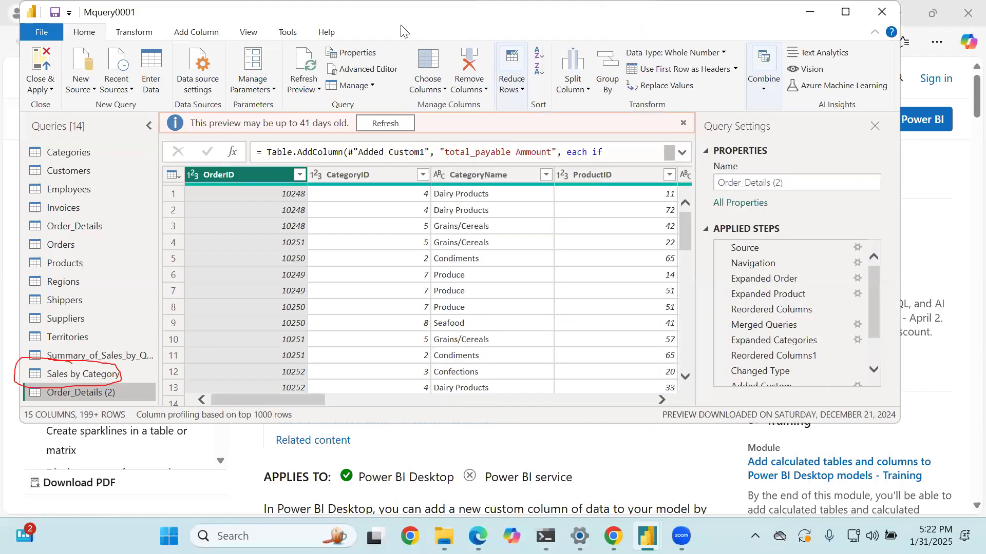
left_click_drag(401, 25, 468, 25)
left_click_drag(469, 425, 469, 518)
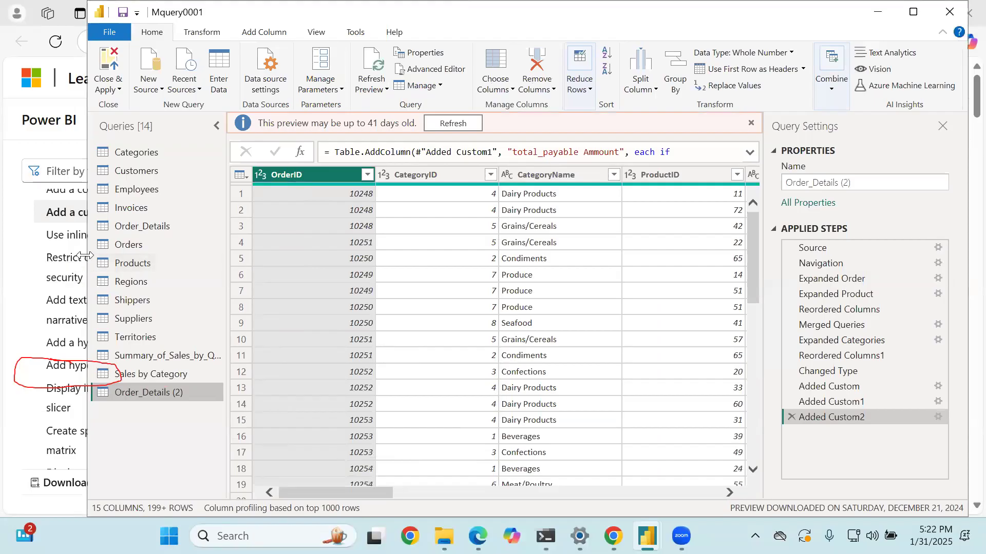
left_click_drag(85, 256, 75, 256)
- Rename the duplicated Order_Details (2) query as "Saley by cateory"
double_click(175, 391)
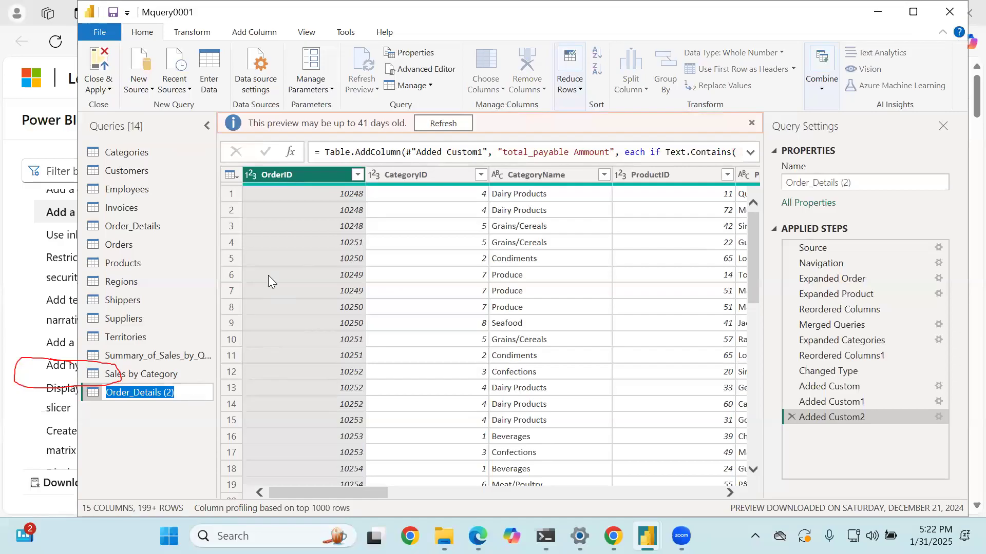
type("Sal")
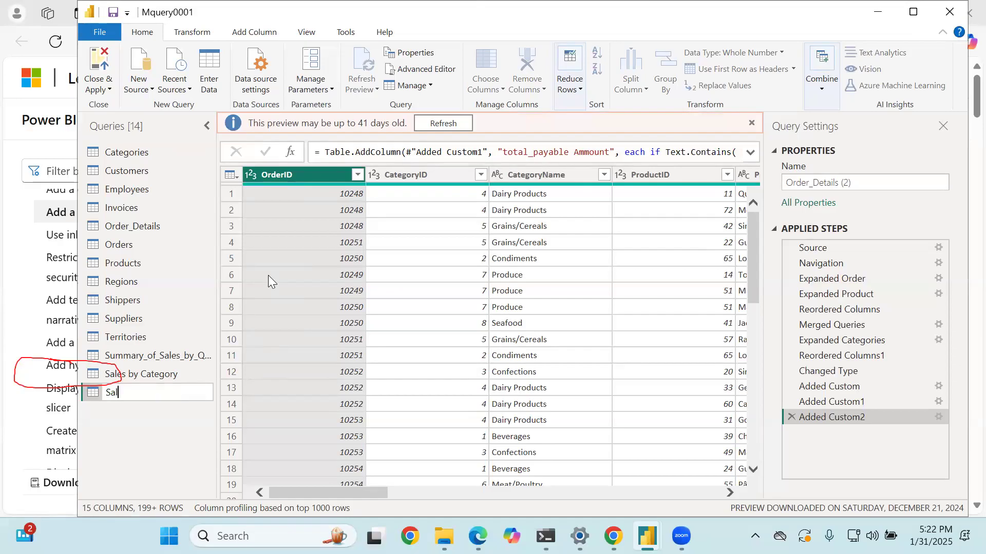
type("ey ")
type("by cate")
type(" &")
key("BackSpace")
key("BackSpace")
key("BackSpace")
key("BackSpace")
key("BackSpace")
key("BackSpace")
type("ateg")
key("BackSpace")
type("ory")
key("Return")
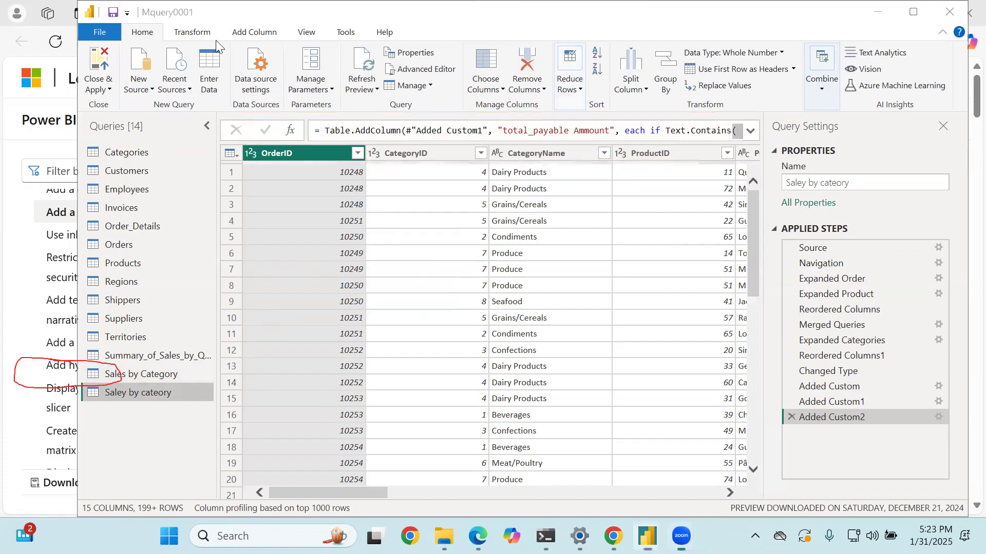
- Start an advanced Group By on the renamed query with CategoryID and CategoryName as the grouping columns
left_click(667, 77)
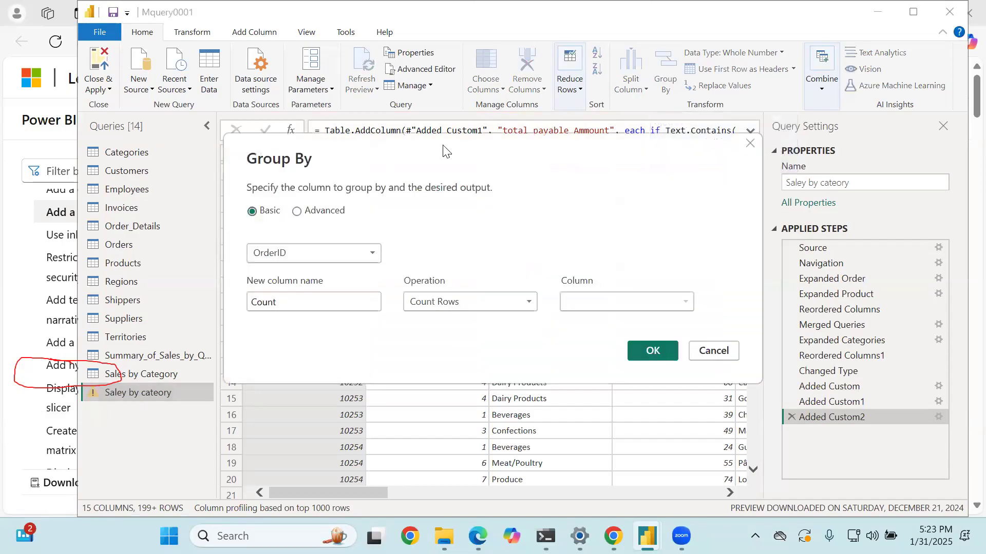
left_click(298, 212)
left_click(266, 215)
left_click(297, 212)
left_click(294, 249)
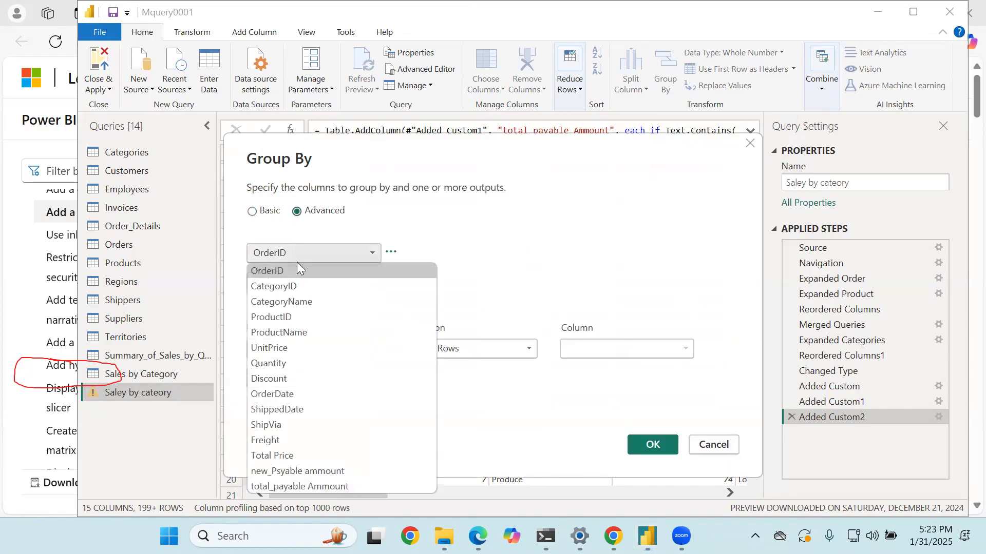
left_click(306, 286)
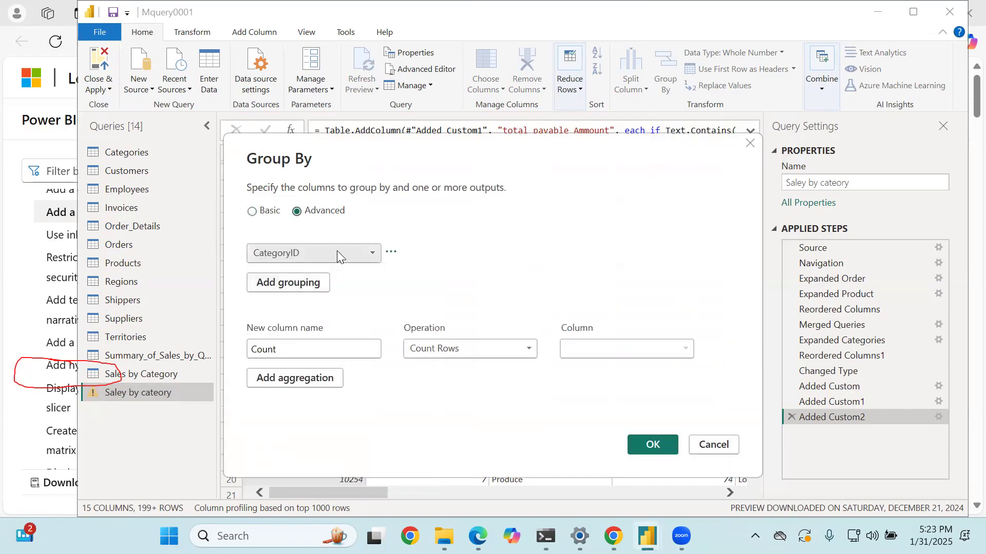
left_click(301, 287)
left_click(302, 285)
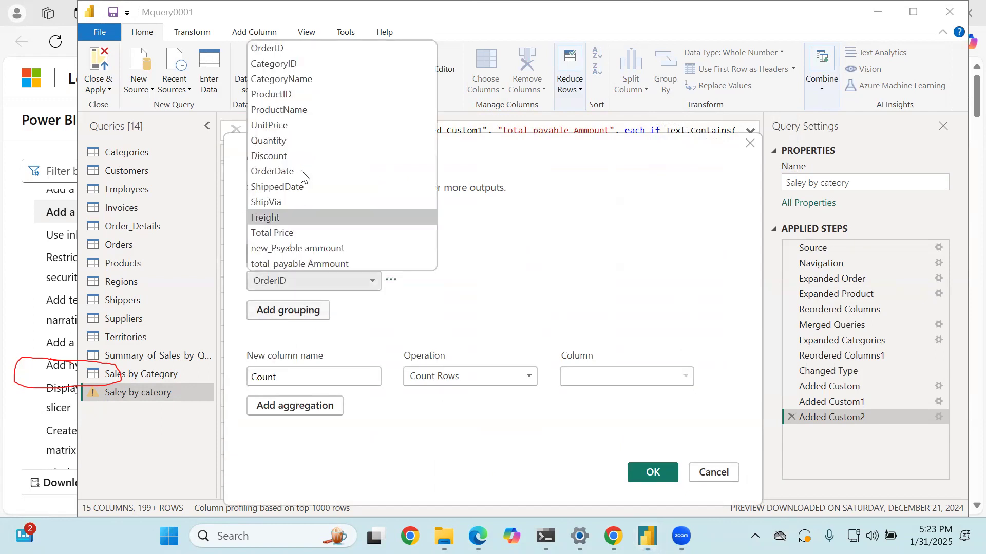
left_click(298, 79)
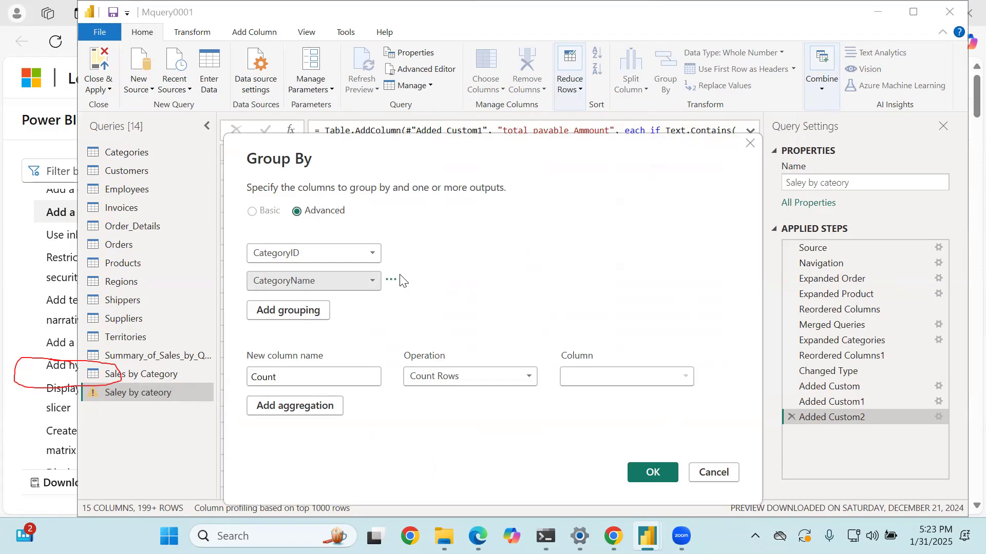
- Remove the CategoryID grouping so that only CategoryName is used for grouping
left_click(391, 281)
left_click(391, 253)
left_click(391, 253)
left_click(410, 267)
- Define the first aggregation as "Total Sales", using the Sum of the Total Price column
left_click(297, 344)
key("ctrl+a")
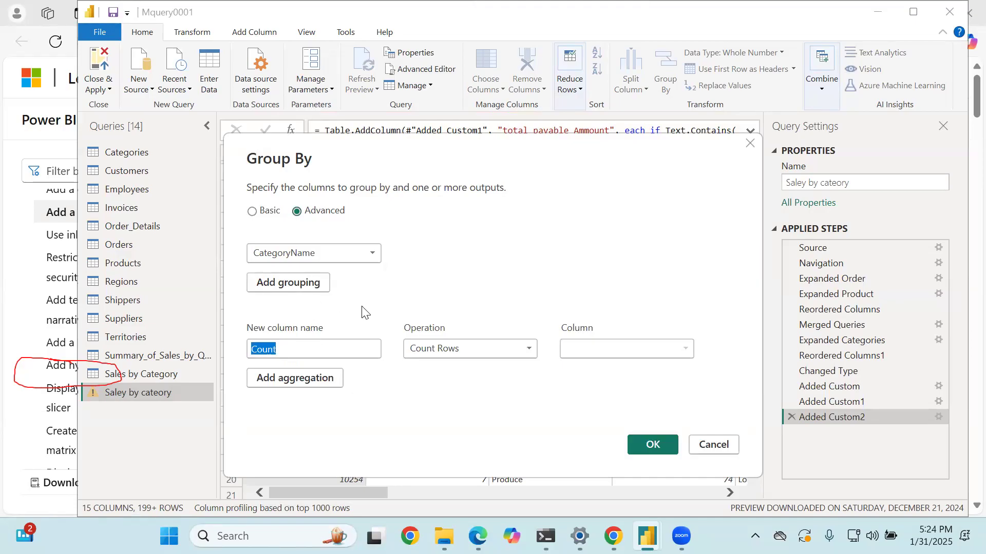
key("BackSpace")
type("Total Sales")
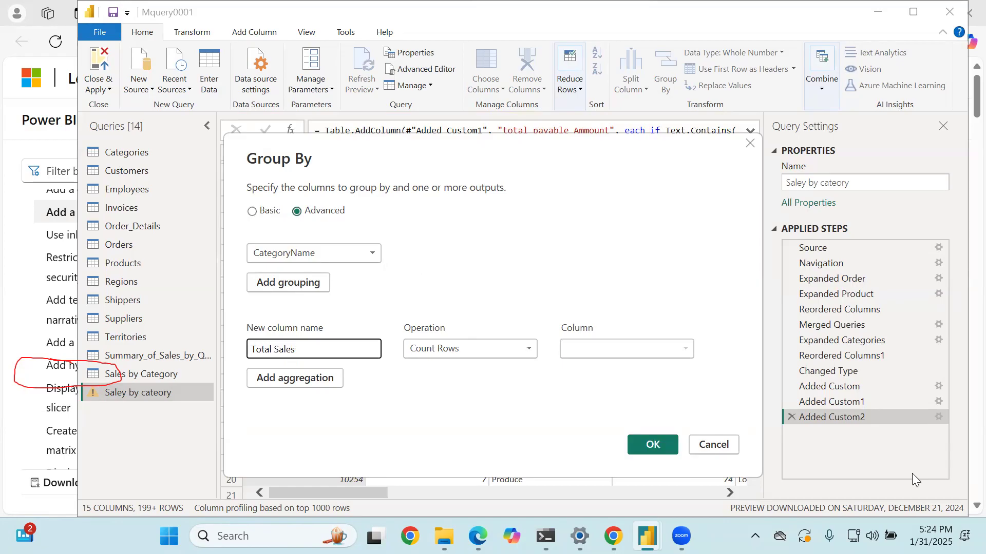
left_click(468, 345)
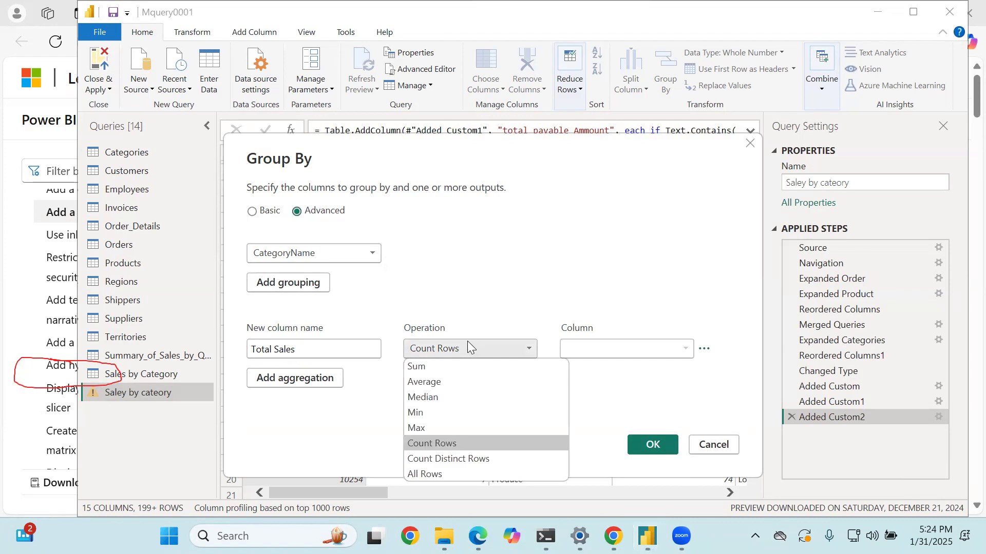
left_click(438, 360)
left_click(608, 346)
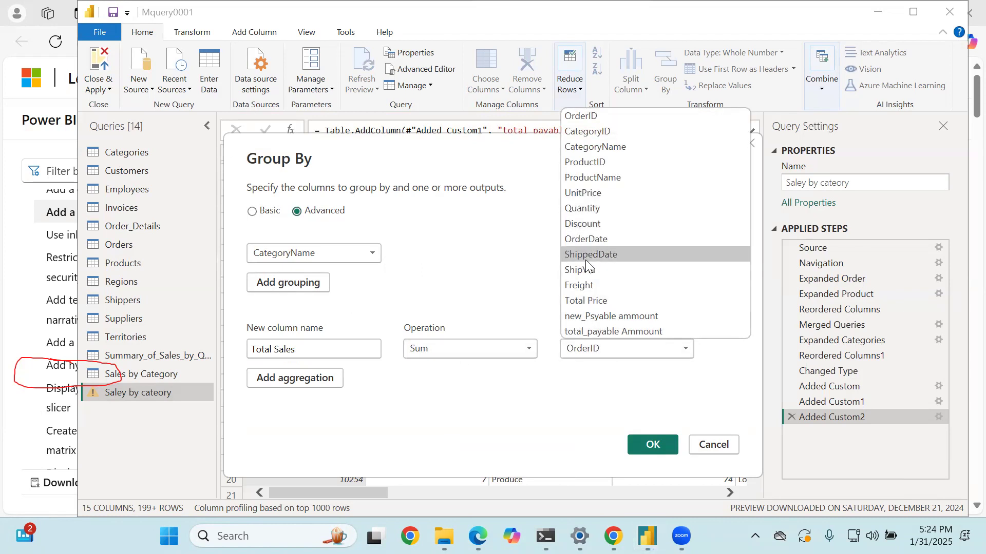
left_click(588, 301)
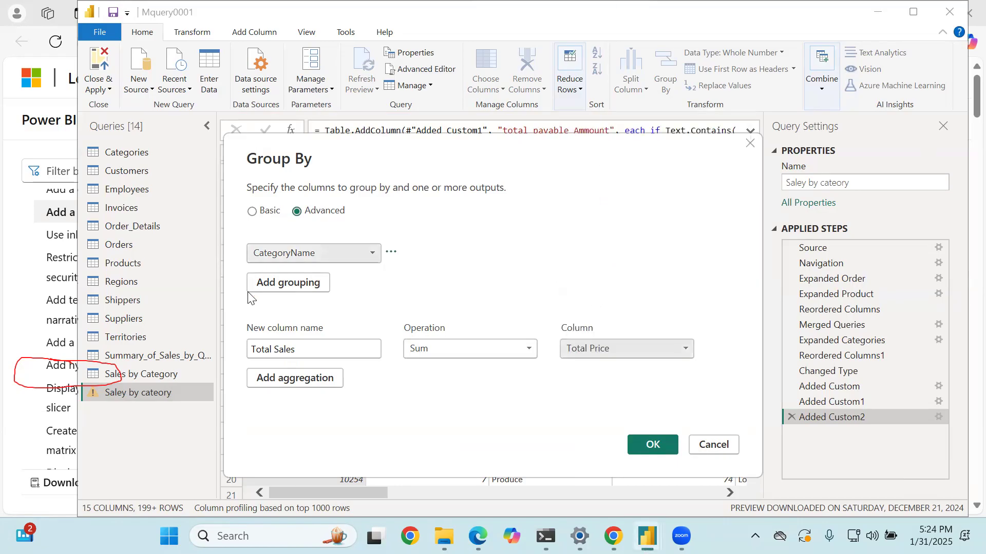
- Add a second aggregation named "Total Freights", using the Sum of the Freight column
left_click(301, 378)
left_click(301, 375)
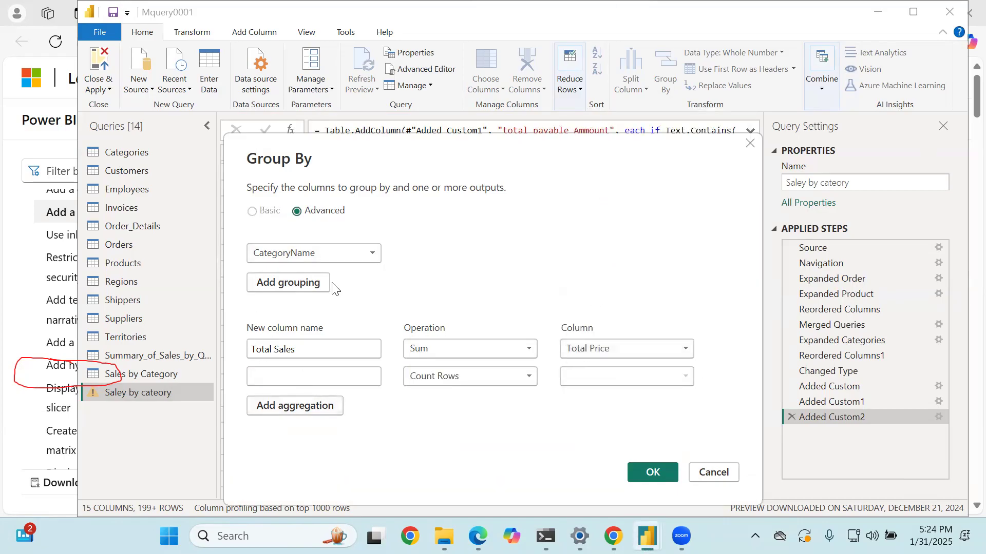
type("Total")
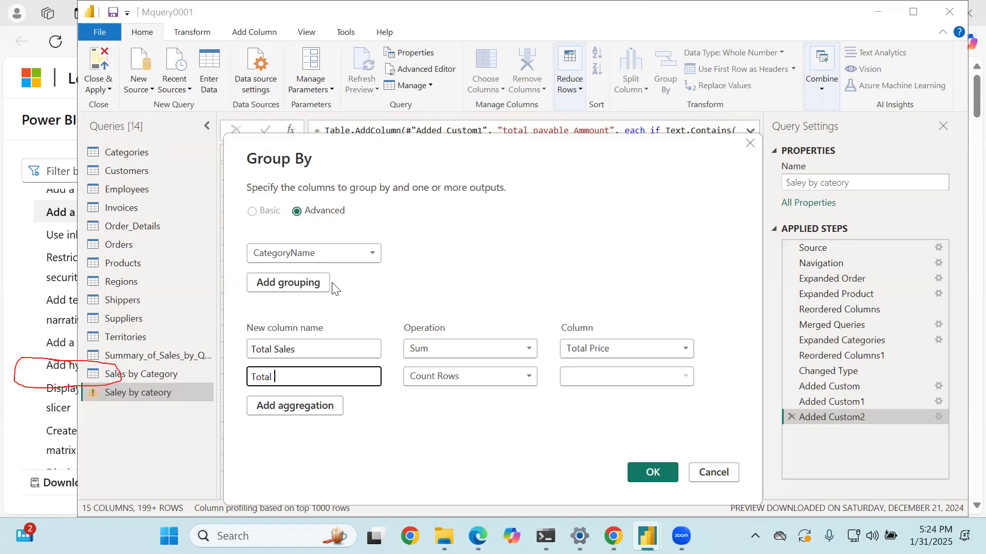
type("Freights")
key("Tab")
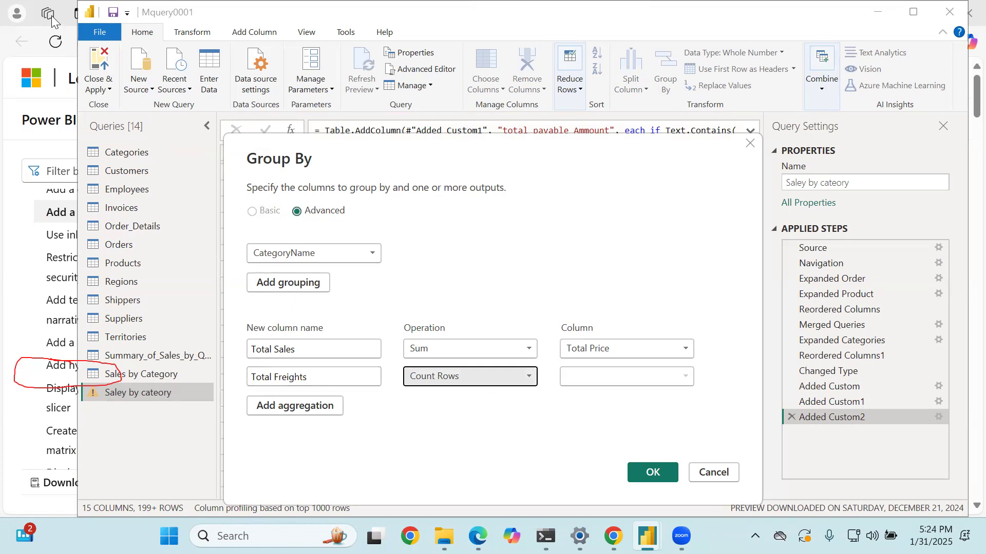
left_click(462, 376)
left_click(442, 395)
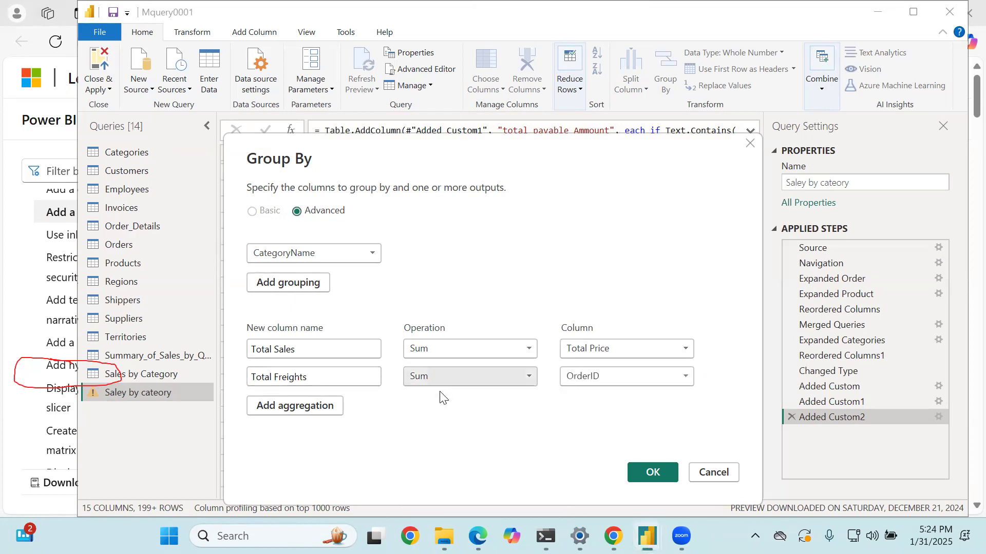
left_click(643, 374)
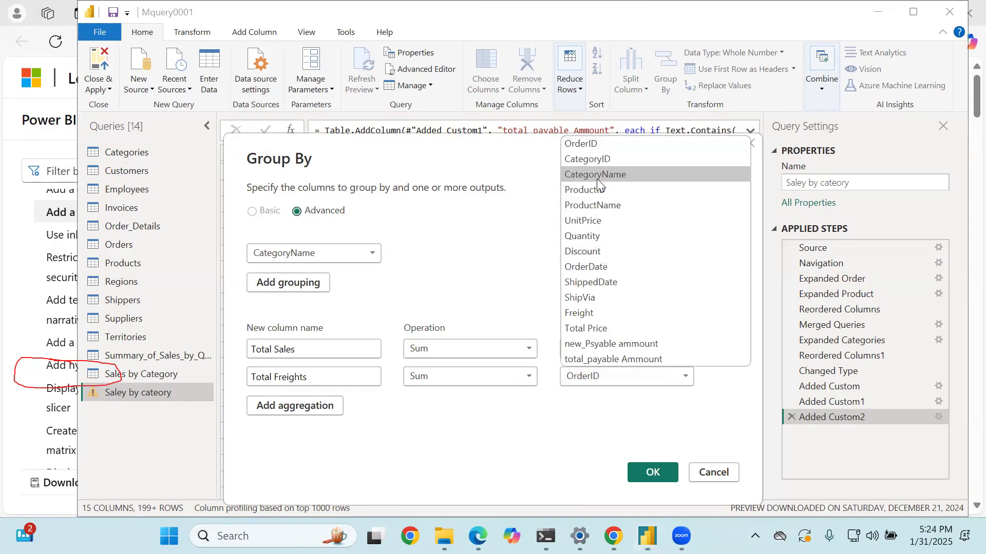
left_click(610, 314)
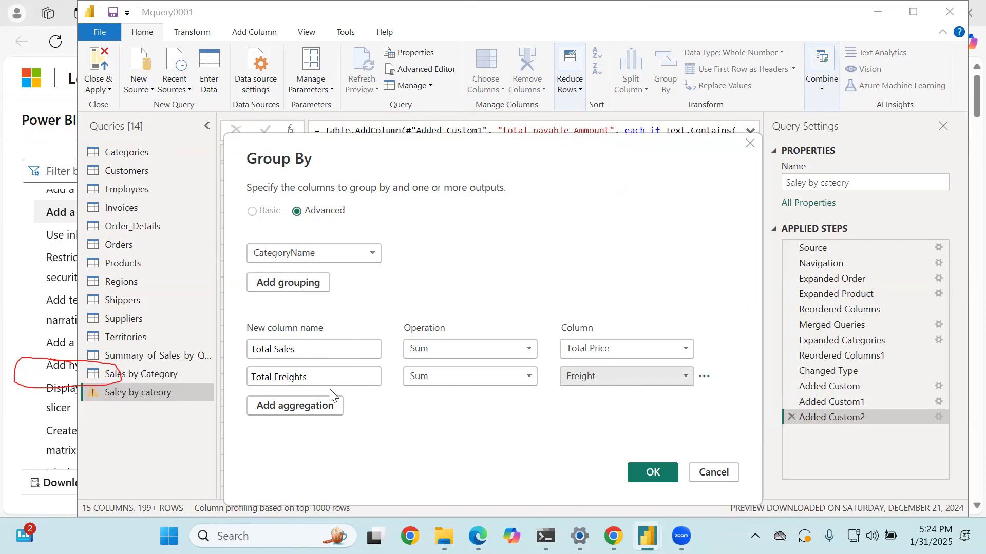
- Add a third aggregation named "Total no_demand" using the Sum of the Quantity column, and apply the grouping
left_click(315, 408)
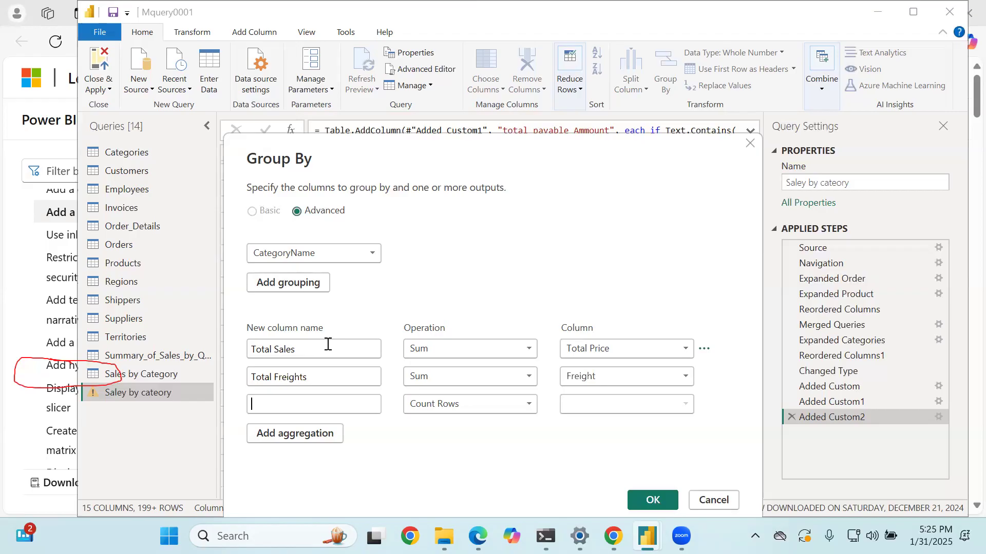
type("Total no_demanf")
key("BackSpace")
type("d")
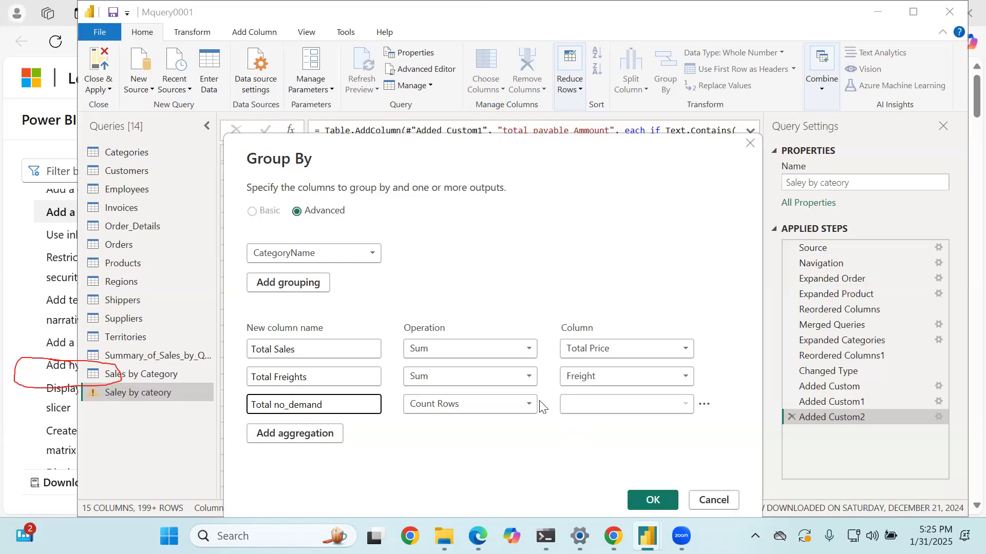
left_click(497, 404)
left_click(468, 278)
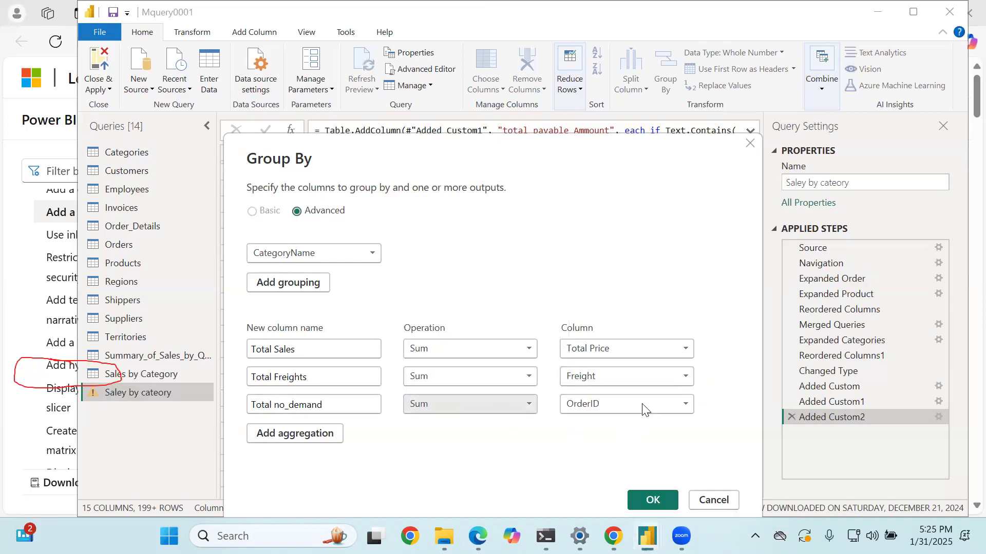
left_click(641, 405)
left_click(637, 264)
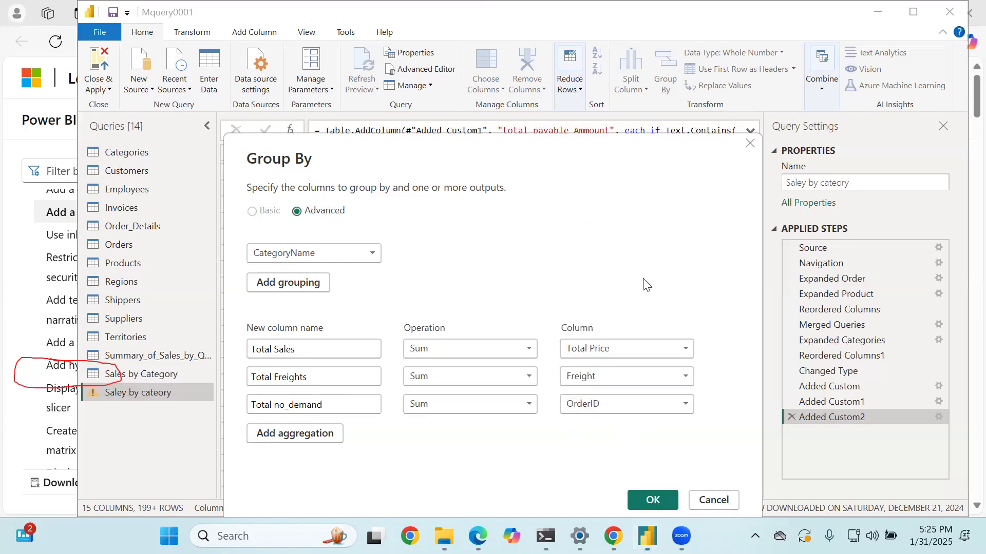
left_click(652, 501)
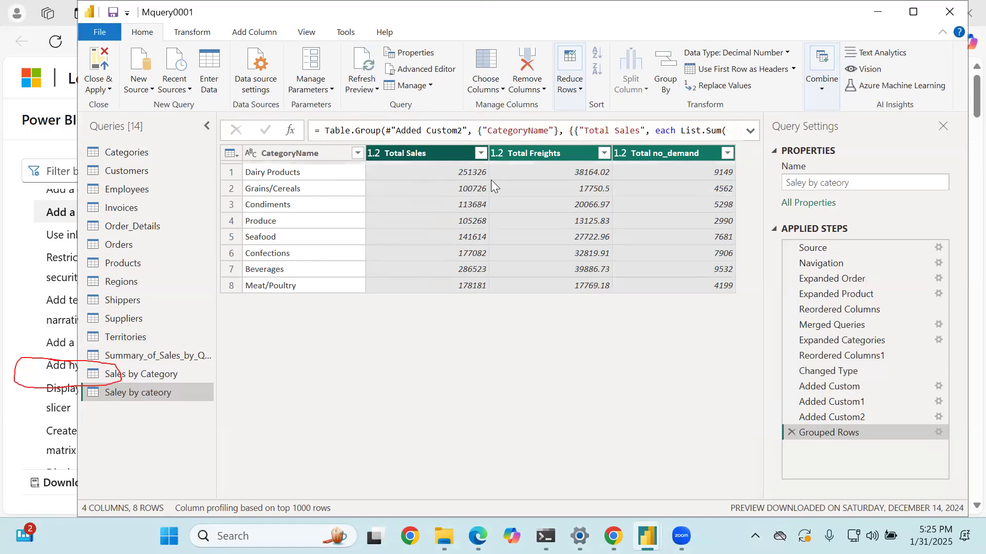
- Sort the grouped table by Total no_demand in descending order
left_click(516, 174)
left_click(642, 176)
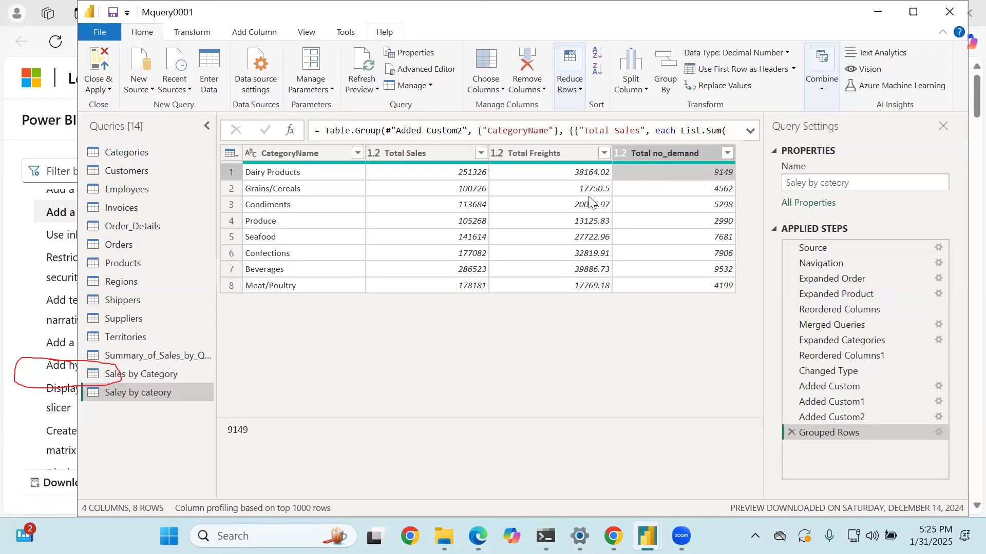
left_click(727, 153)
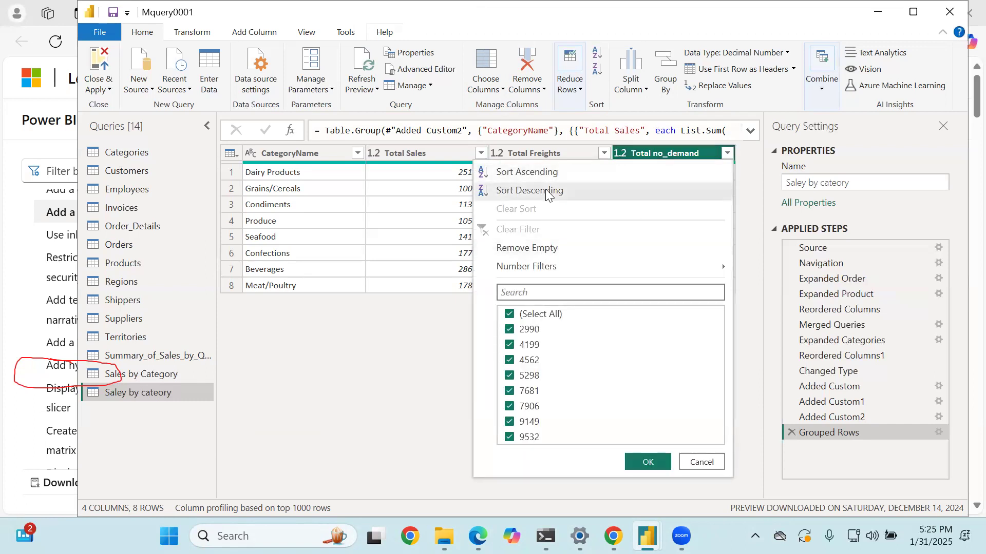
left_click(547, 194)
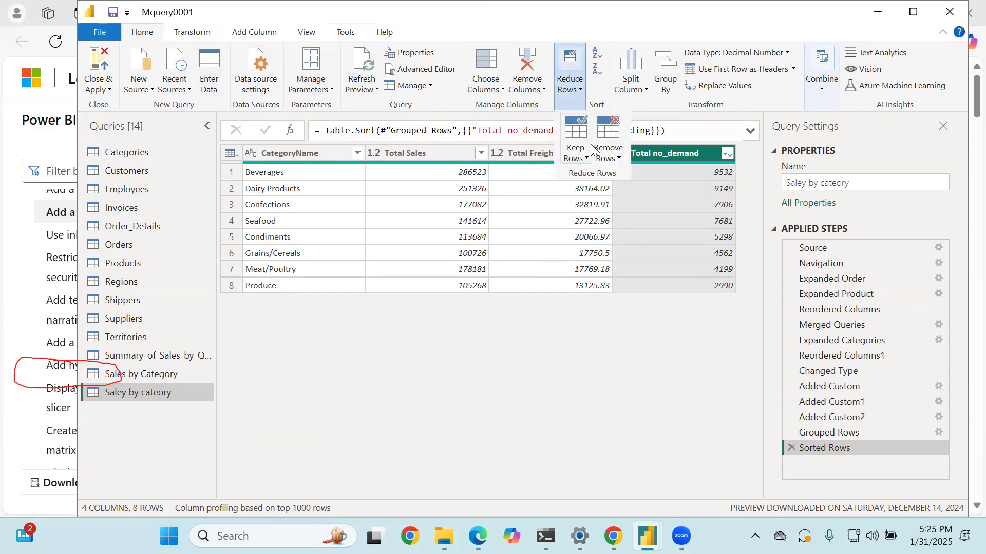
- Try keeping only the top 1 row of the table sorted by Total no_demand, and delete that applied step
left_click(580, 157)
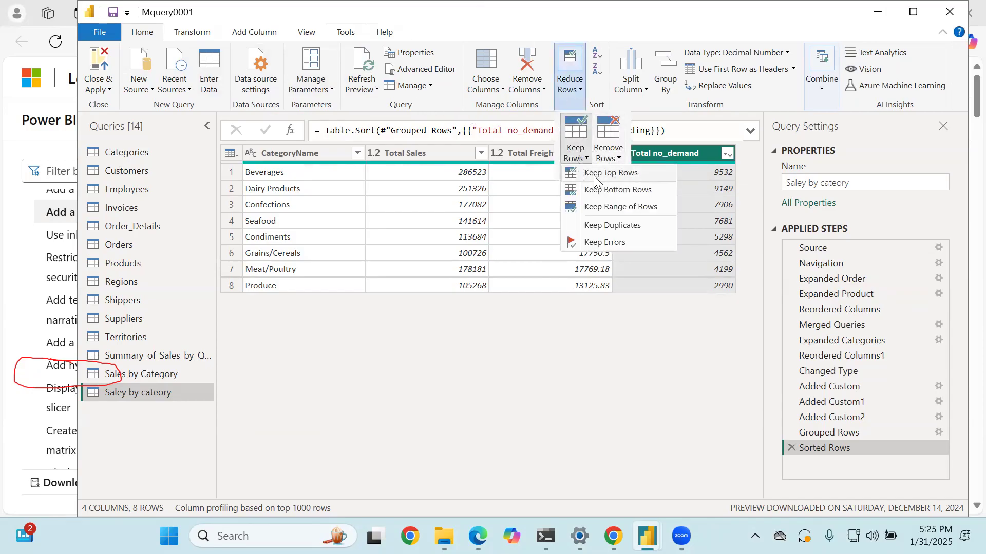
left_click(594, 175)
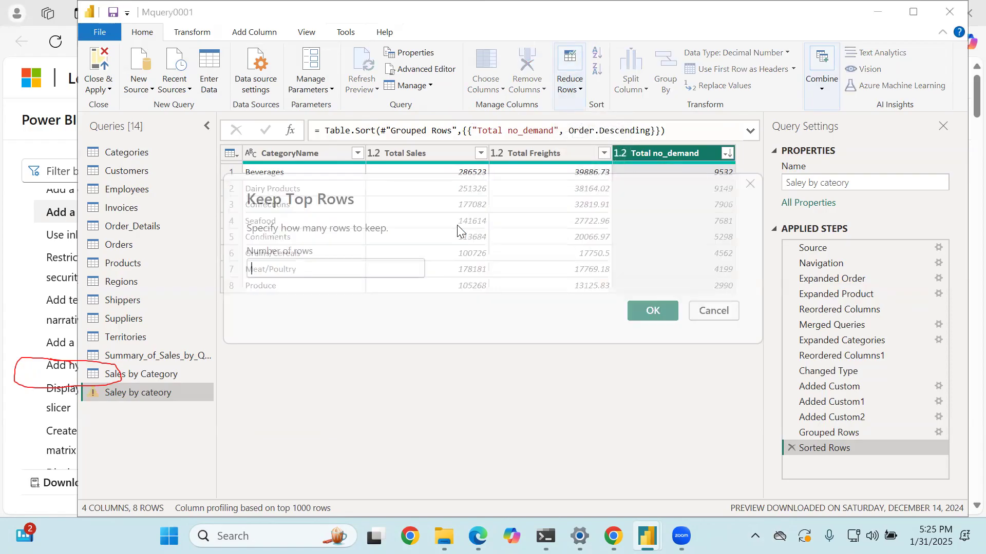
type("1")
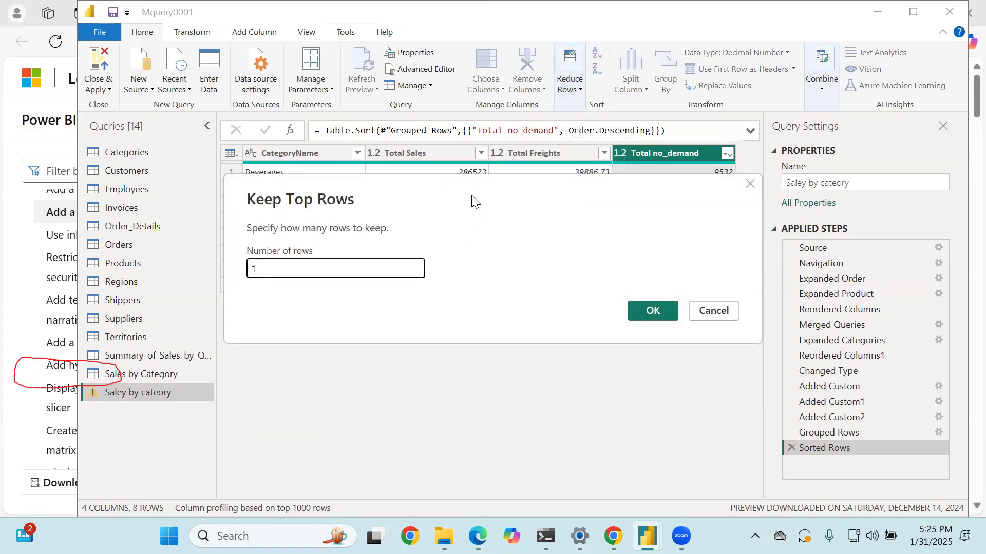
left_click(652, 308)
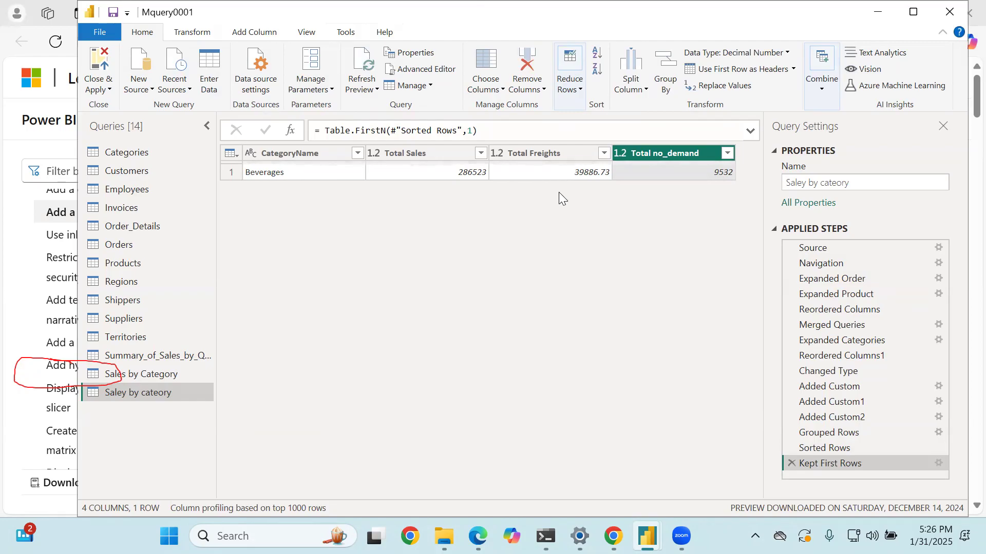
left_click(791, 464)
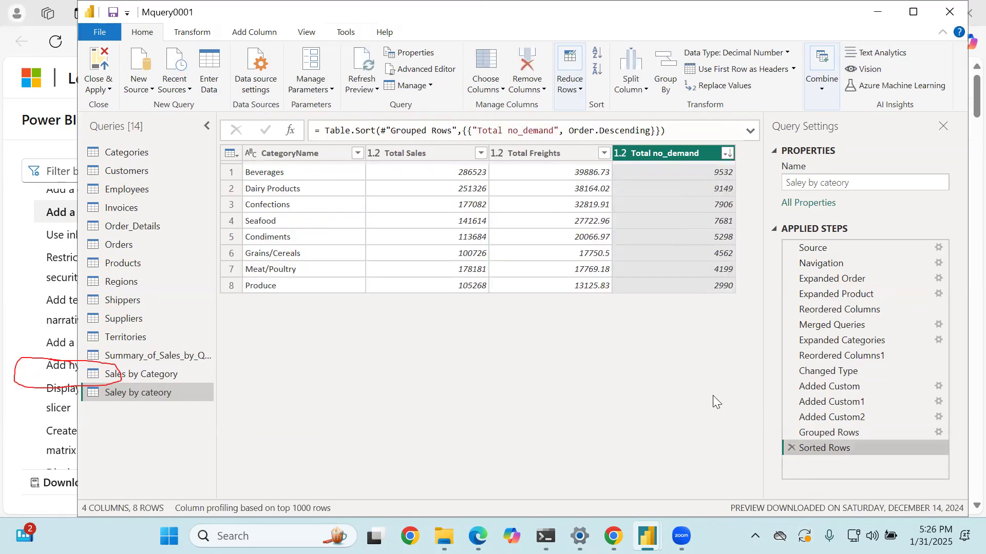
- Try keeping a range of 1 row starting at row 2 of the sorted table, and delete that applied step
left_click(569, 92)
left_click(576, 150)
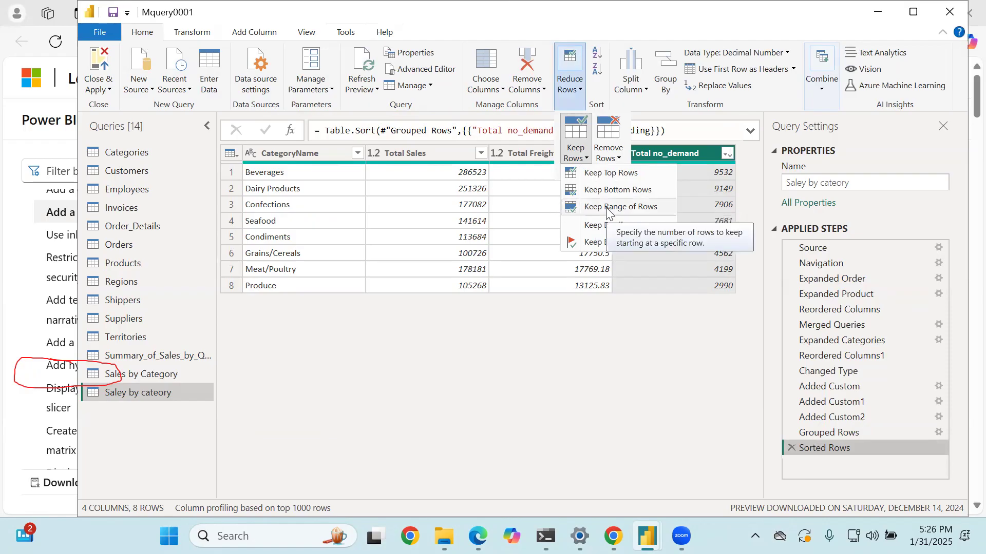
left_click(607, 208)
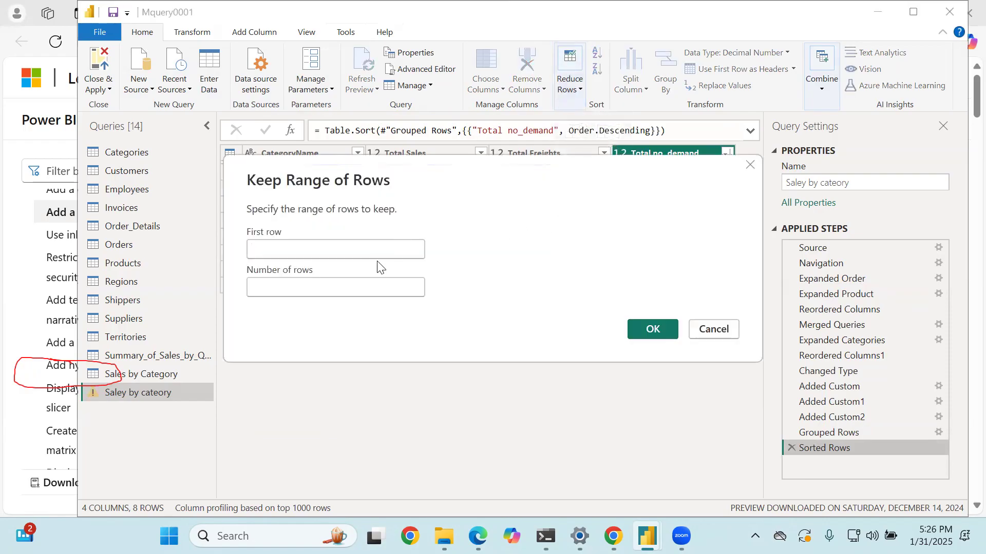
type("2")
left_click(373, 288)
type("1")
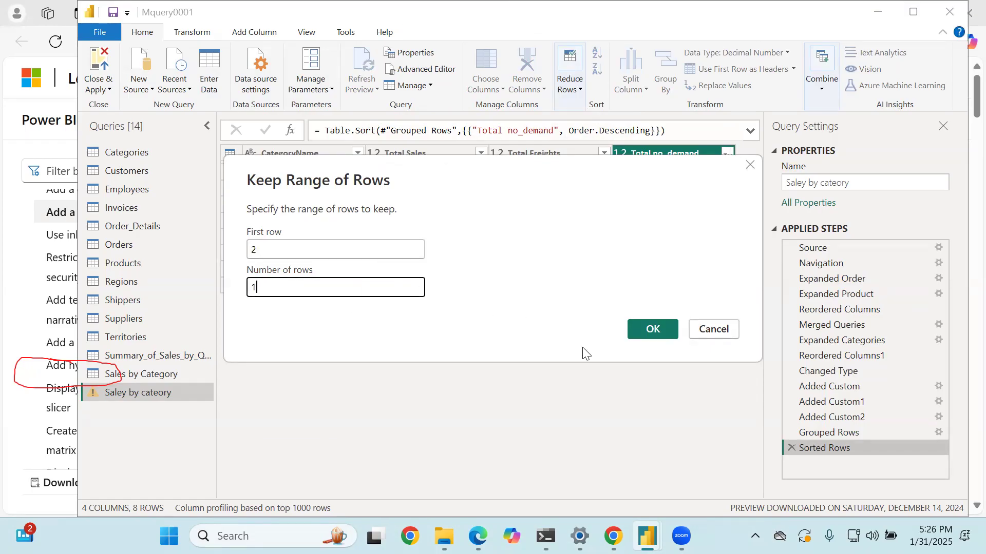
left_click(649, 330)
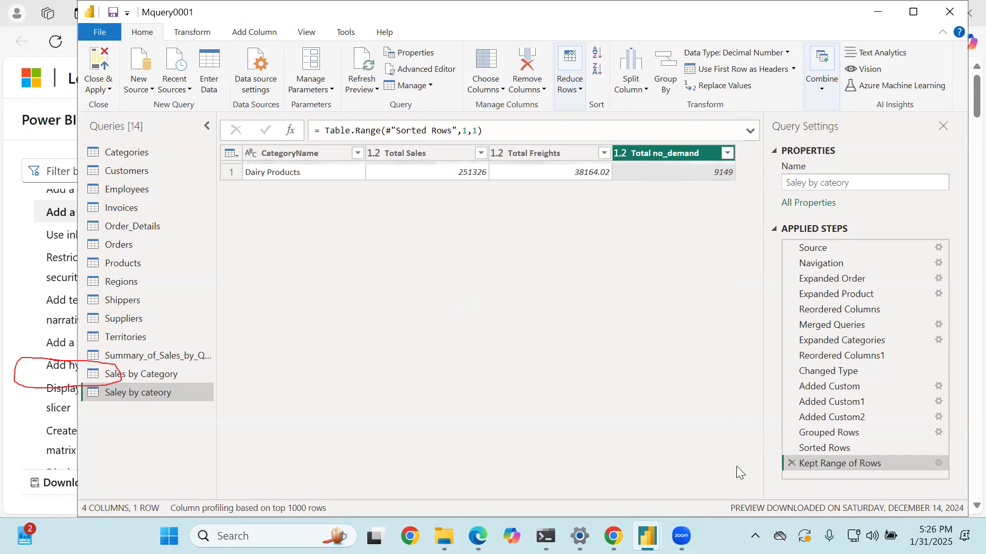
left_click(790, 463)
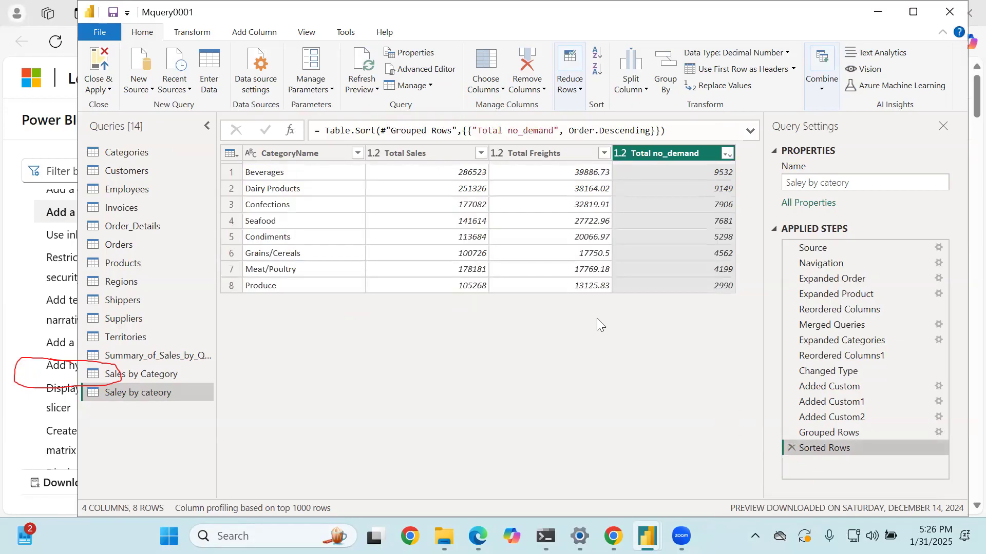
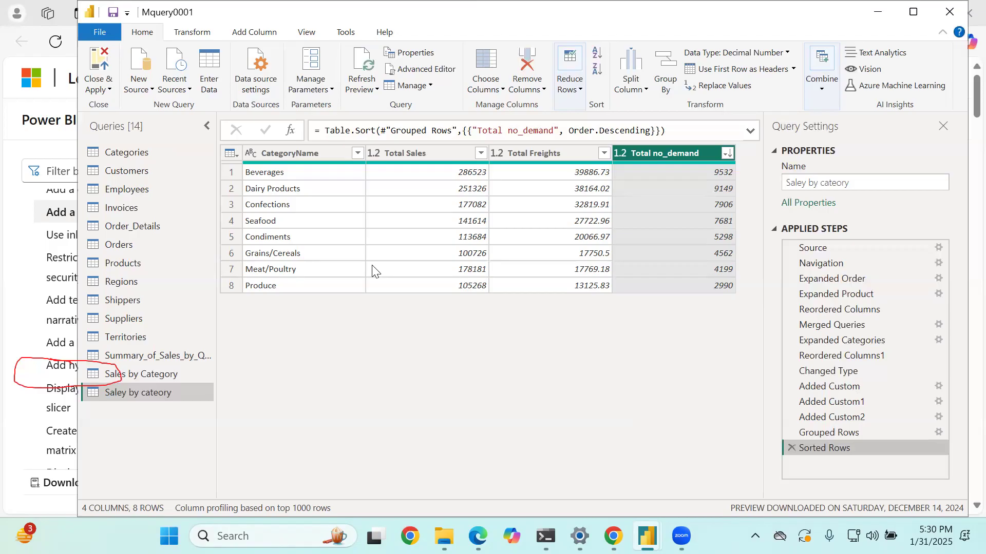
- Duplicate the Order_Details query and rename the copy "Sales by year & category"
left_click(138, 227)
right_click(148, 225)
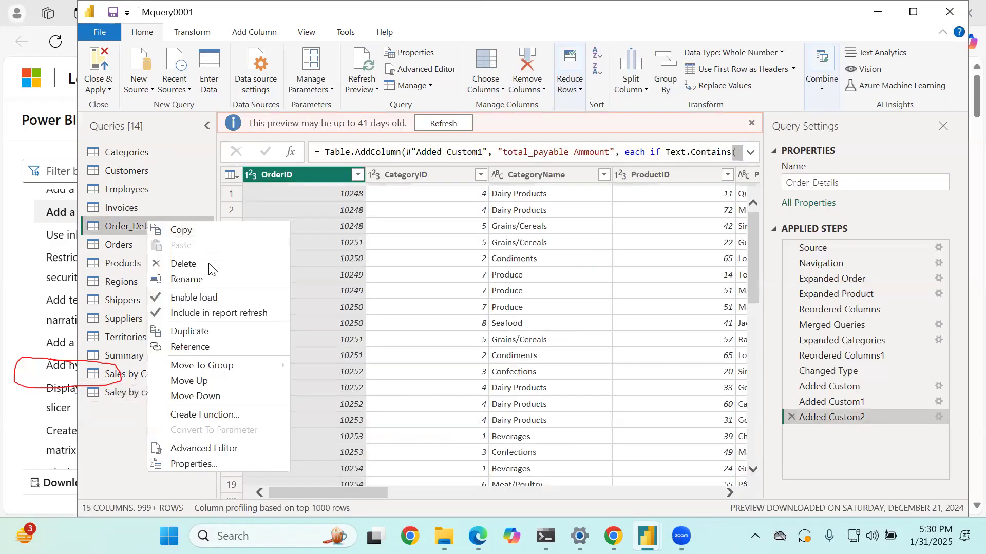
left_click(201, 333)
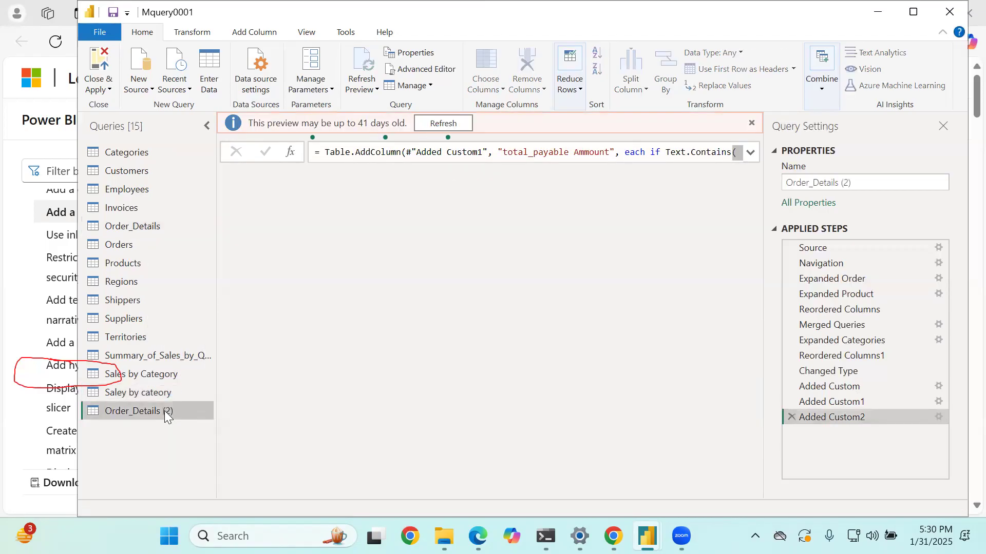
double_click(164, 411)
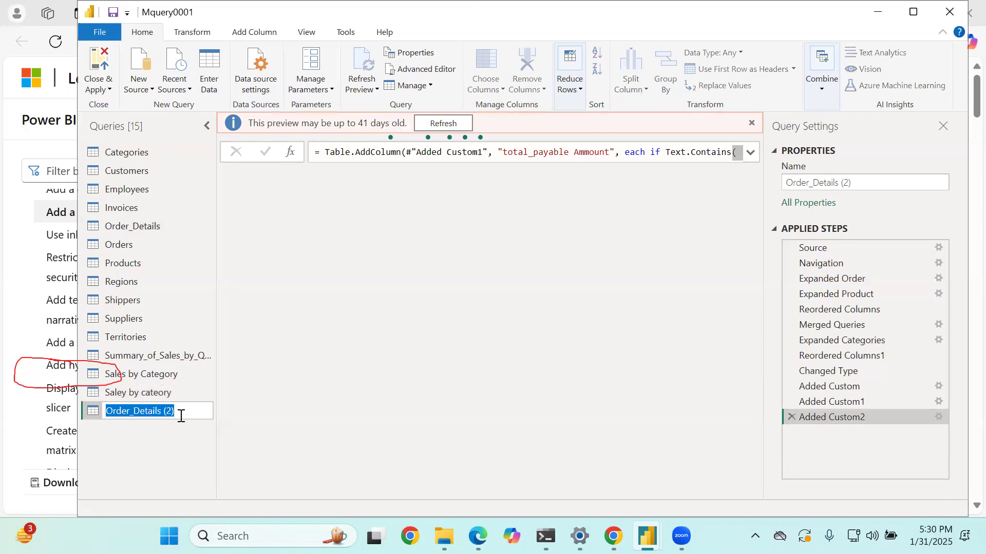
type("Sales b")
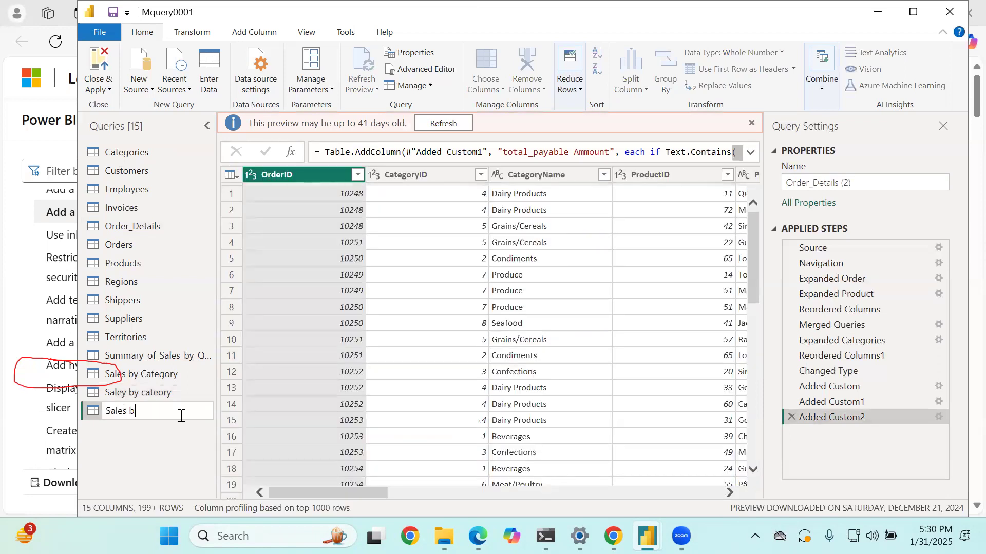
type("y year & ")
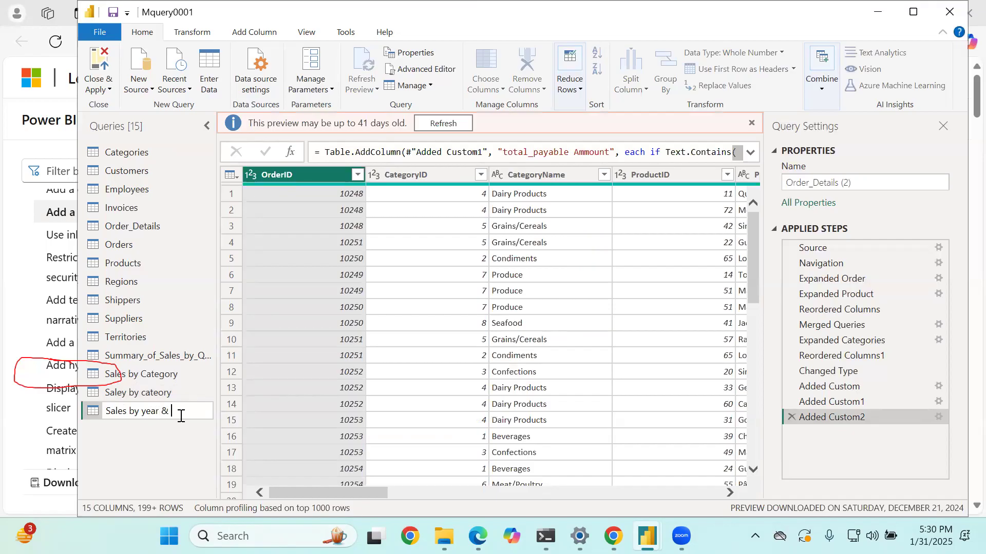
type("category")
key("Return")
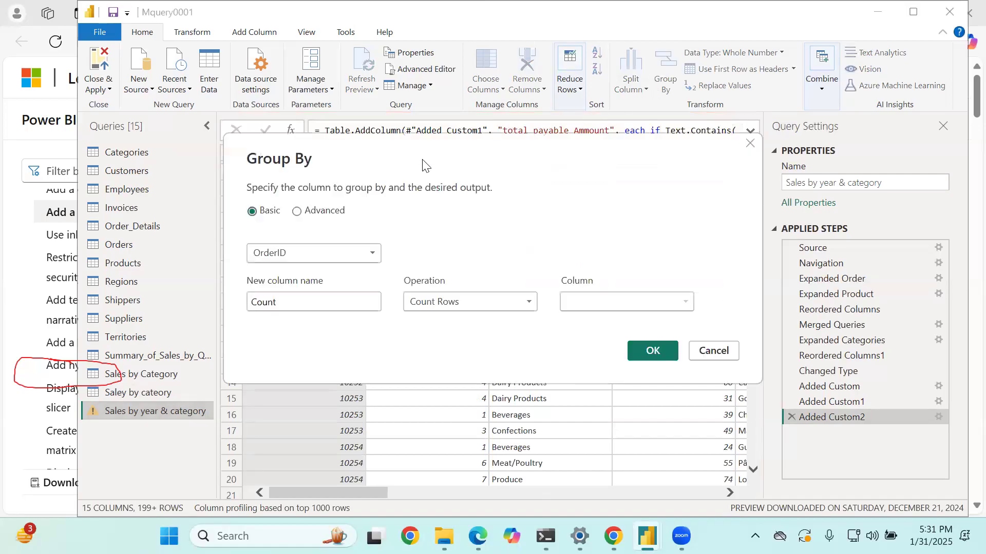
left_click(298, 211)
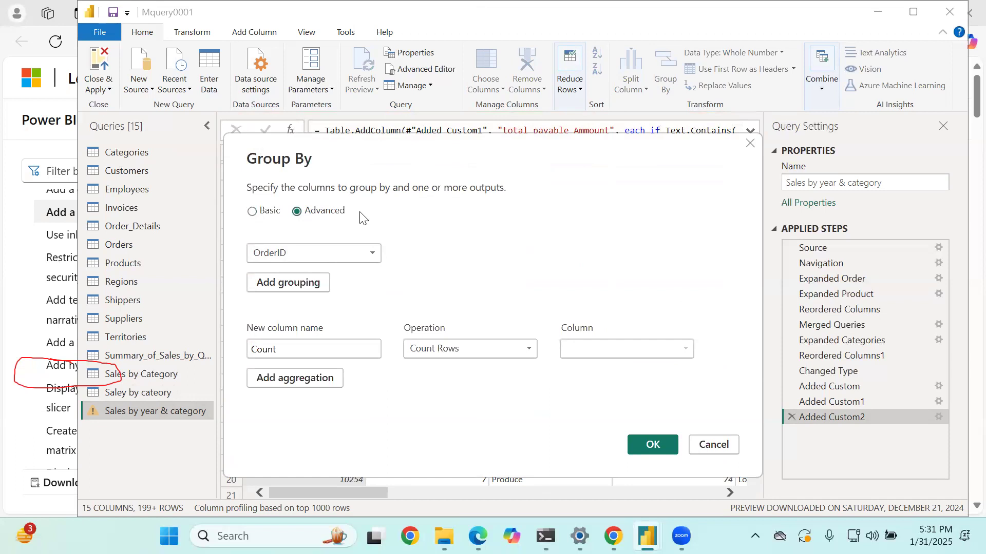
left_click(361, 252)
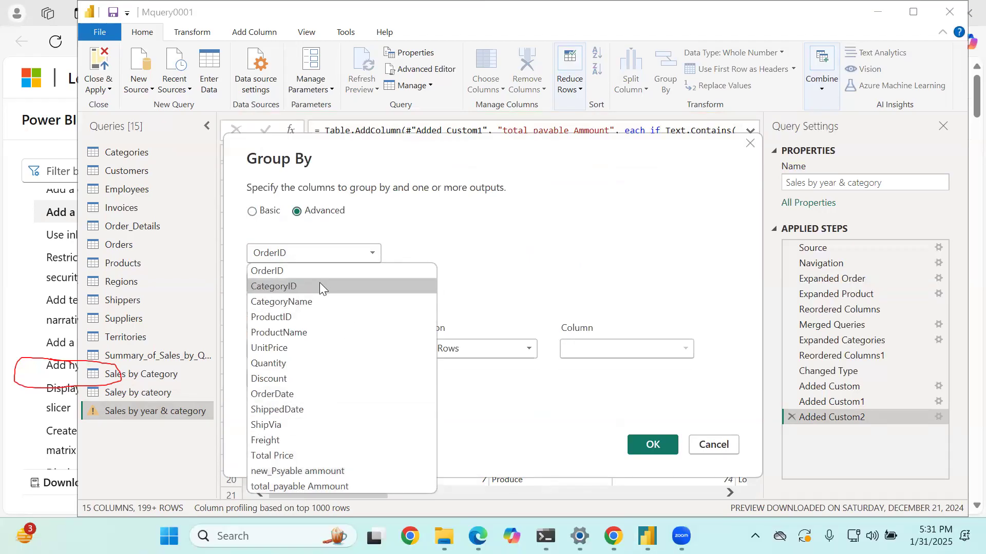
left_click(724, 445)
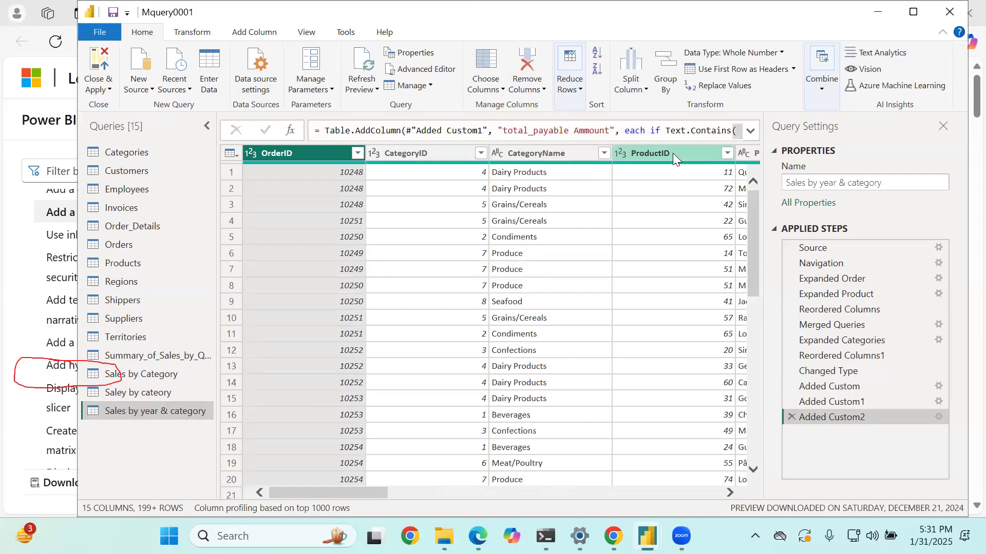
- Transform the OrderDate column of the new query to contain only the year
left_click(673, 153)
left_click_drag(380, 490, 542, 495)
left_click(406, 152)
right_click(406, 152)
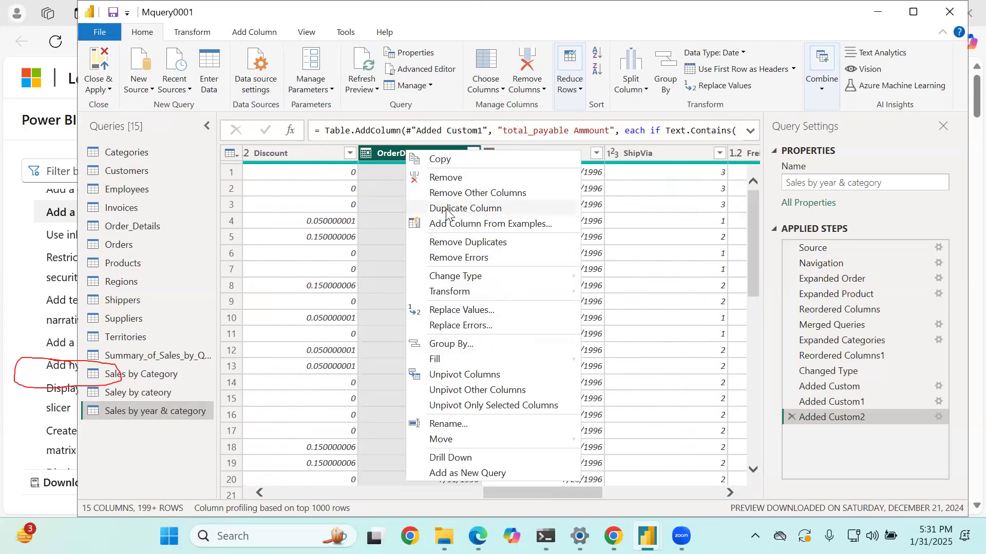
mouse_move(550, 292)
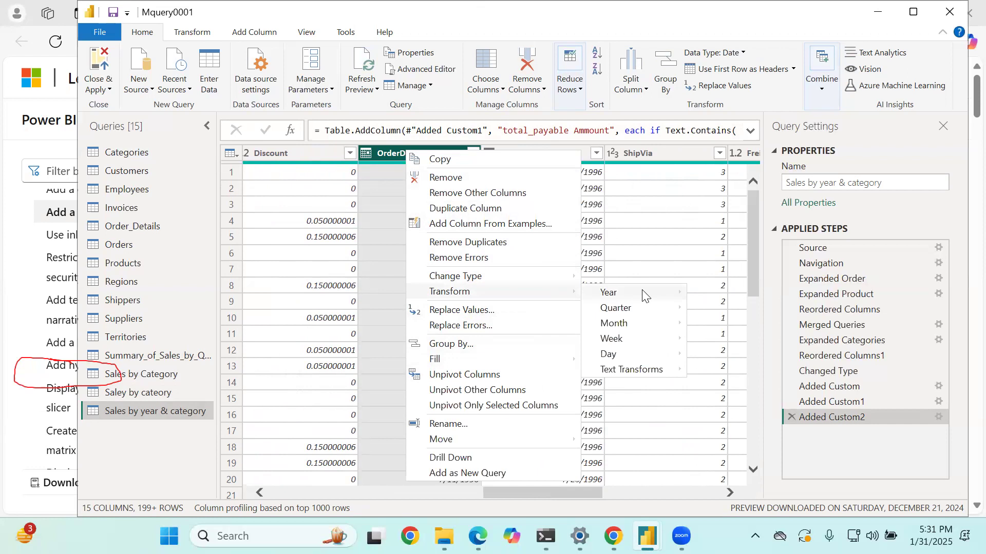
mouse_move(647, 293)
left_click(734, 290)
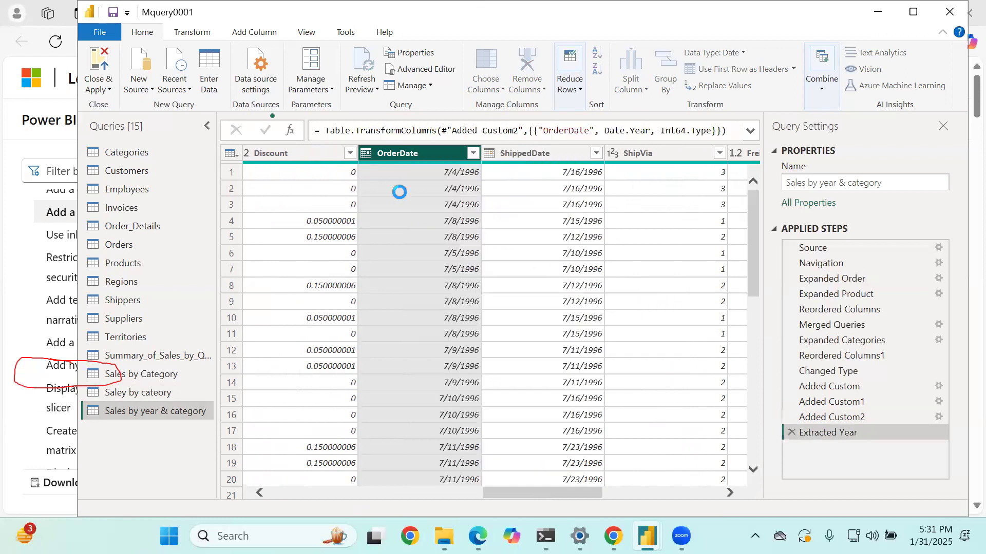
- Rename the OrderDate column to "Year"
double_click(427, 156)
key("BackSpace")
type("Years")
key("BackSpace")
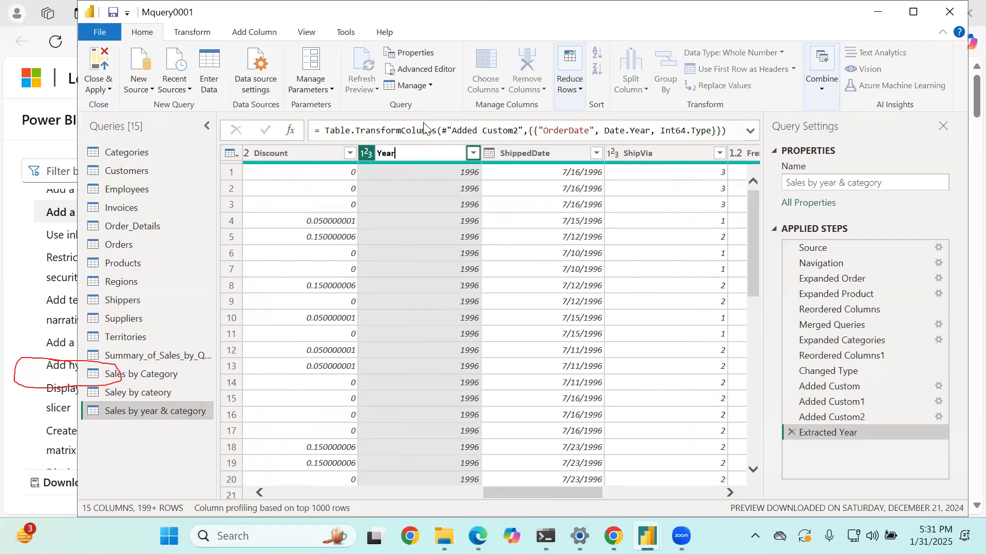
key("Return")
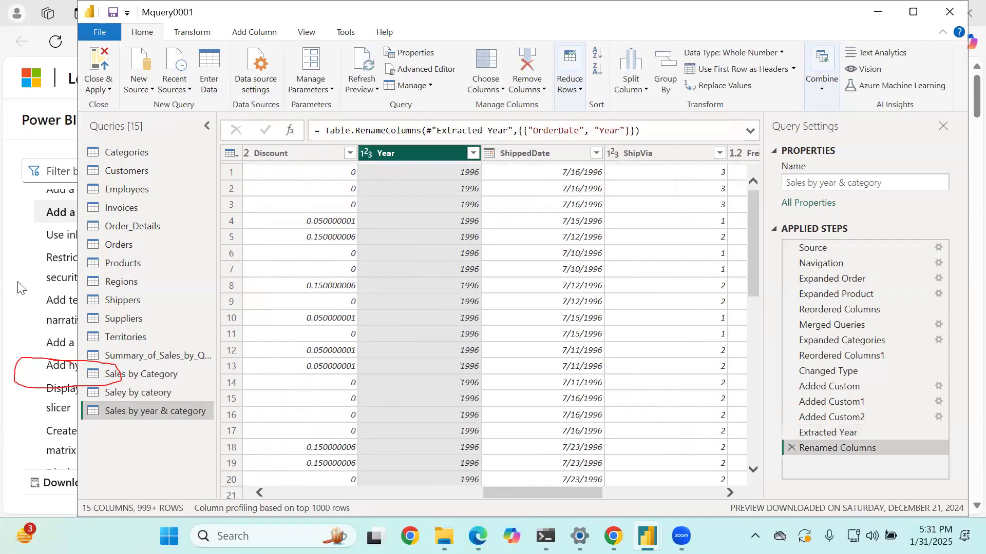
- Start an advanced Group By on the Year column and add CategoryName as the second grouping
right_click(187, 410)
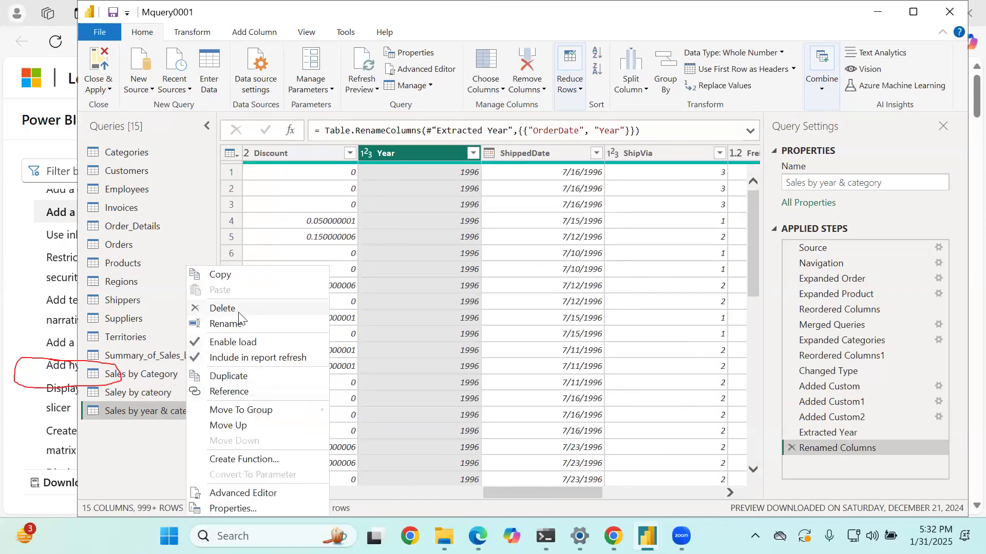
left_click(641, 85)
left_click(655, 81)
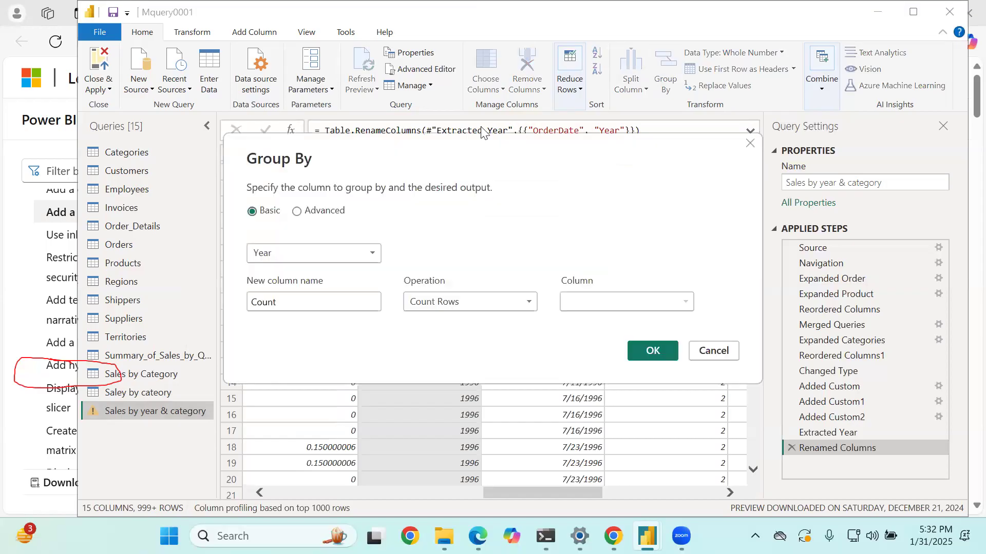
left_click(311, 250)
left_click(308, 252)
left_click(297, 211)
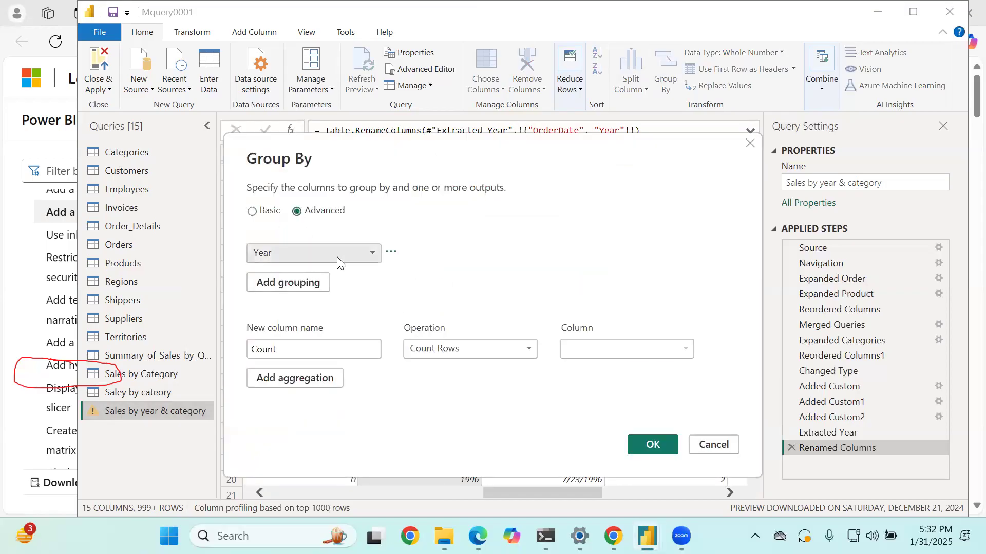
left_click(339, 255)
left_click(369, 253)
left_click(370, 253)
left_click(494, 224)
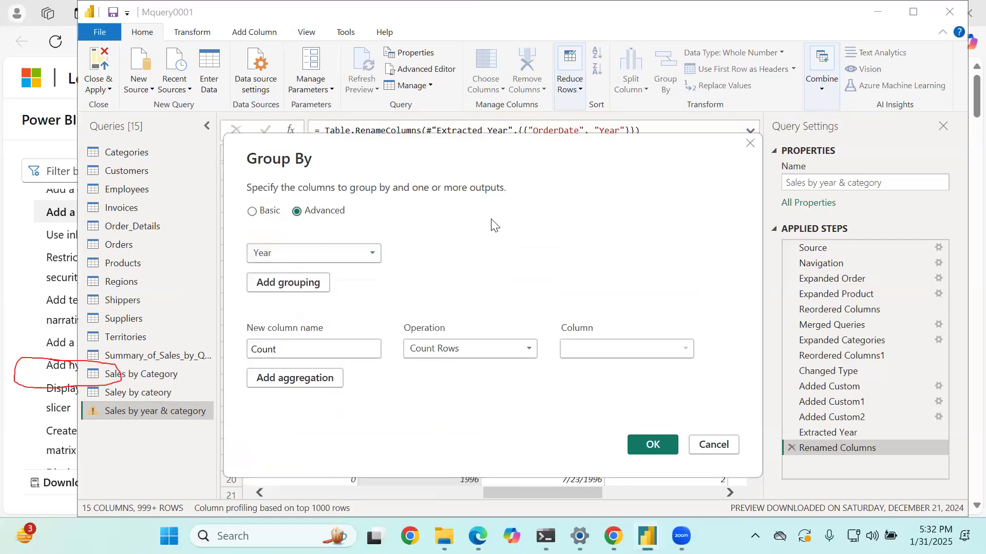
left_click(308, 281)
left_click(336, 283)
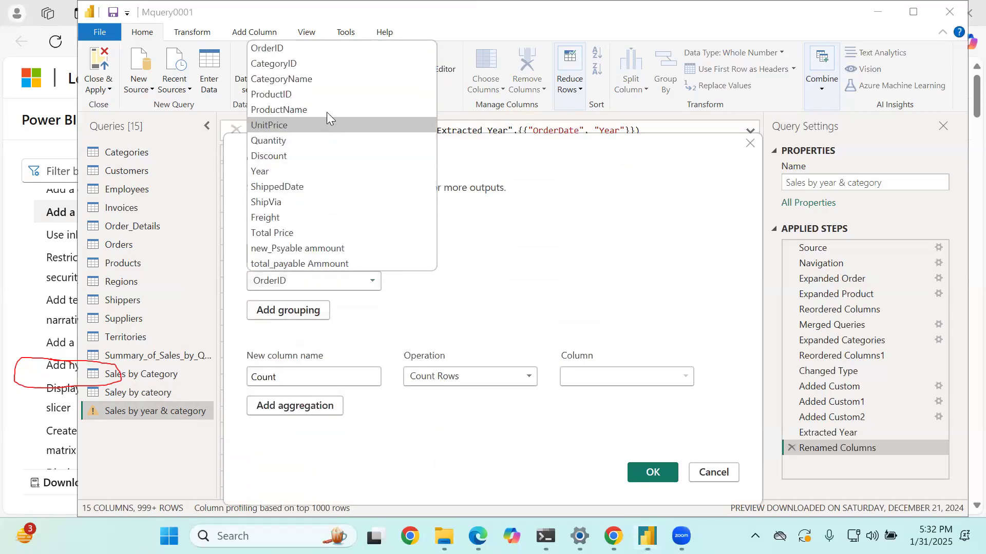
left_click(334, 81)
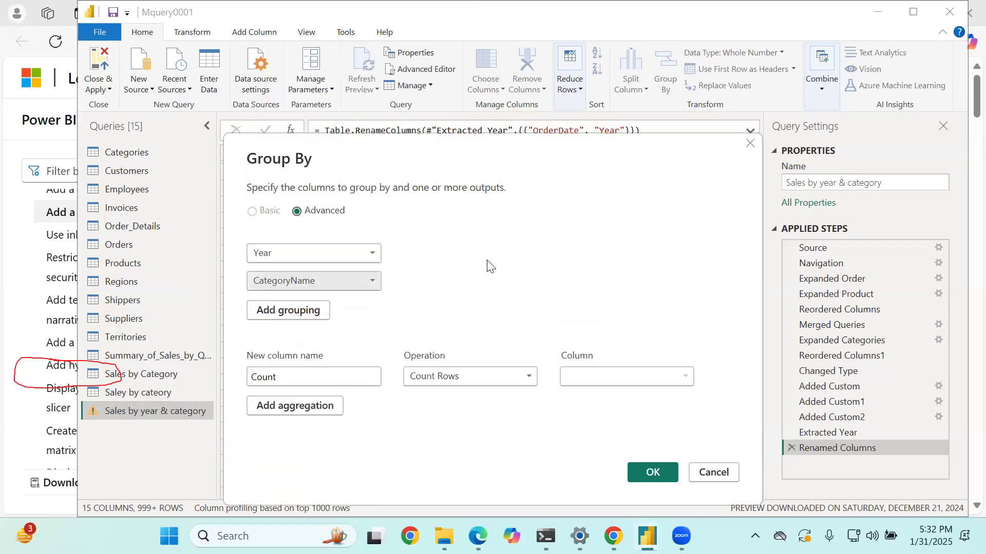
- Define the first aggregation as "Total Sales", using the Sum of the Total Price column
double_click(314, 376)
key("BackSpace")
type("T")
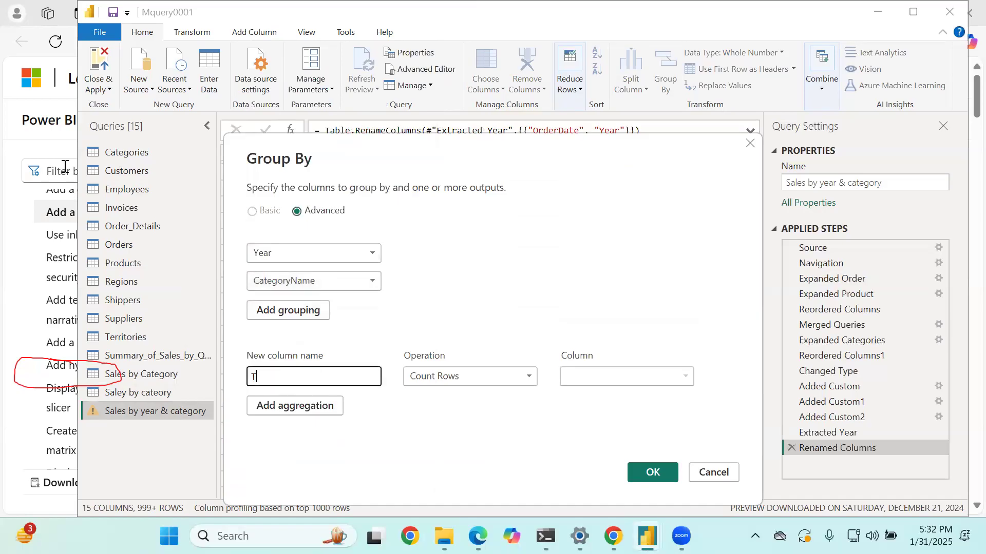
type("otal Sales")
key("Tab")
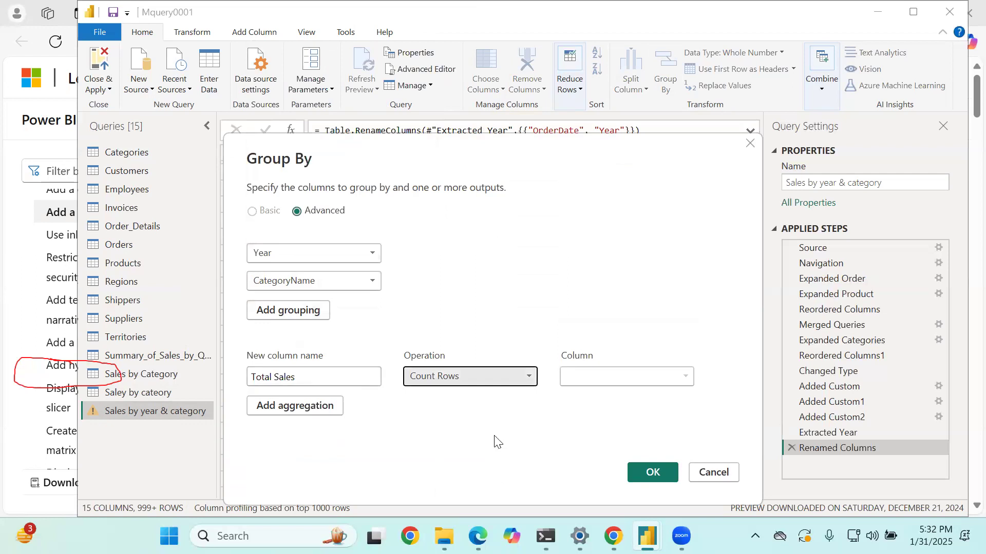
left_click(487, 373)
left_click(448, 394)
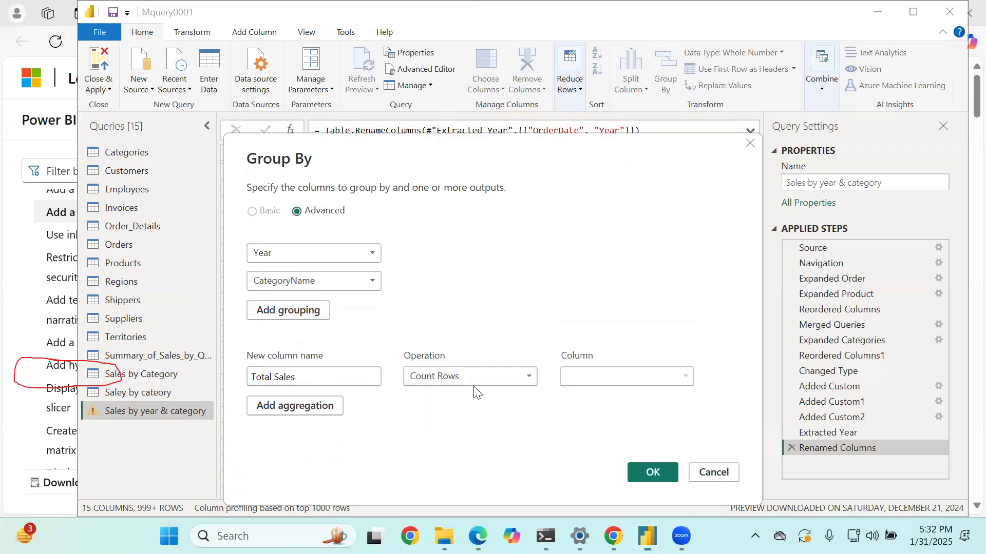
left_click(607, 378)
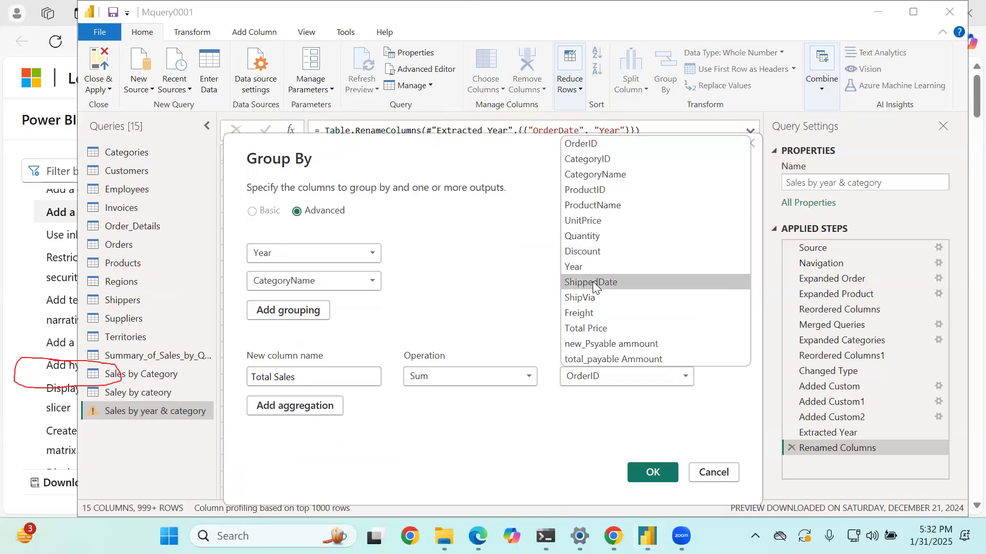
left_click(604, 327)
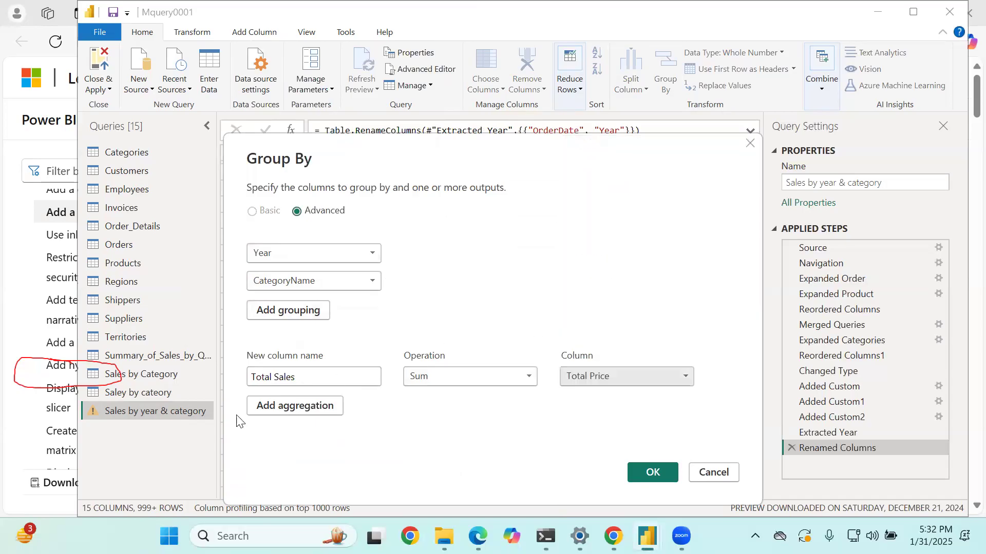
- Add a second aggregation named "Average Sales" using the Average of the Total Price column
left_click(273, 403)
left_click(273, 405)
type("A")
key("BackSpace")
key("BackSpace")
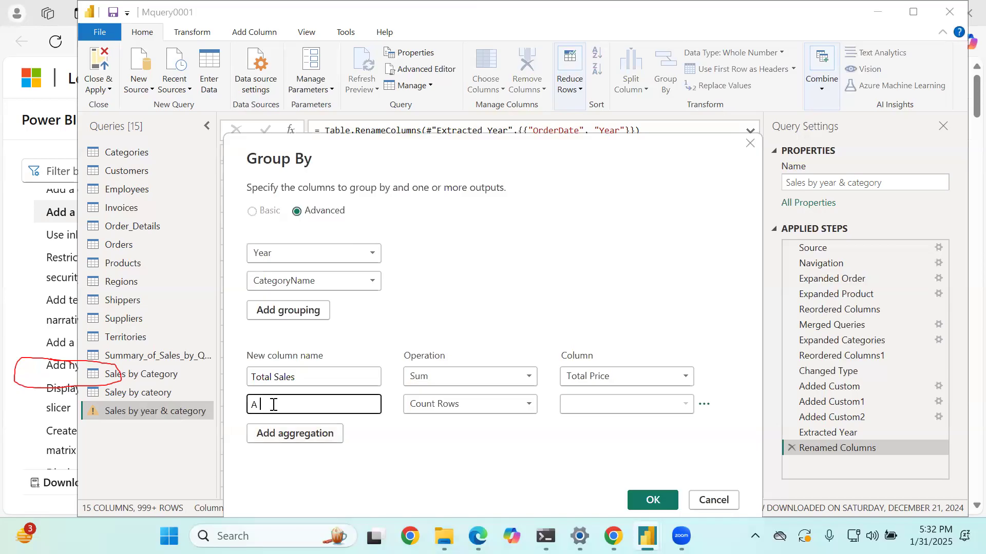
type("verage Sales")
key("Tab")
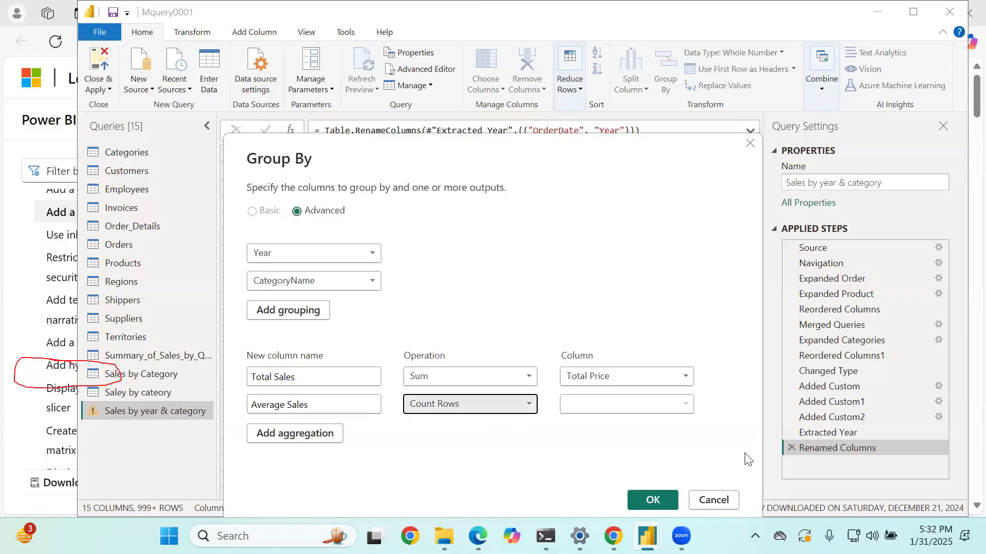
left_click(457, 411)
left_click(441, 294)
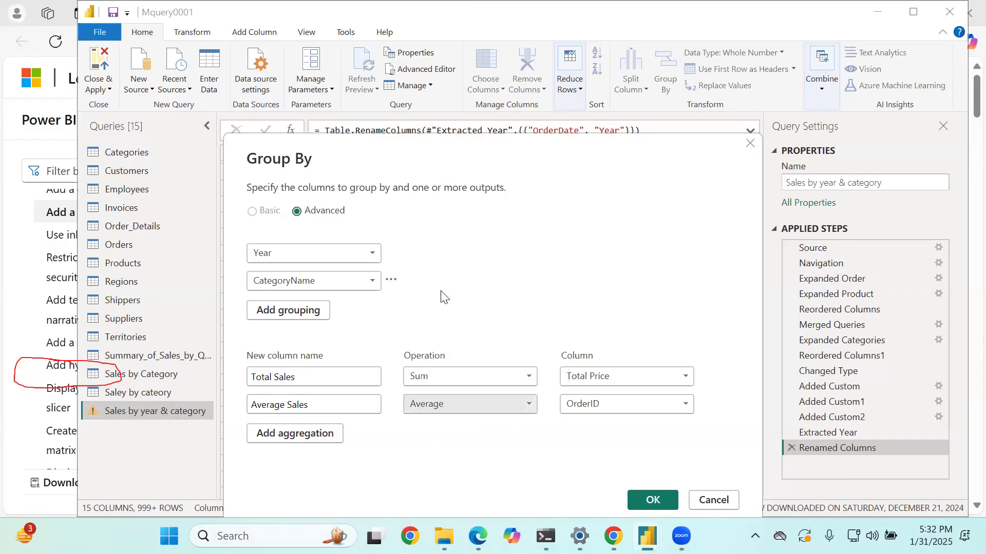
left_click(603, 398)
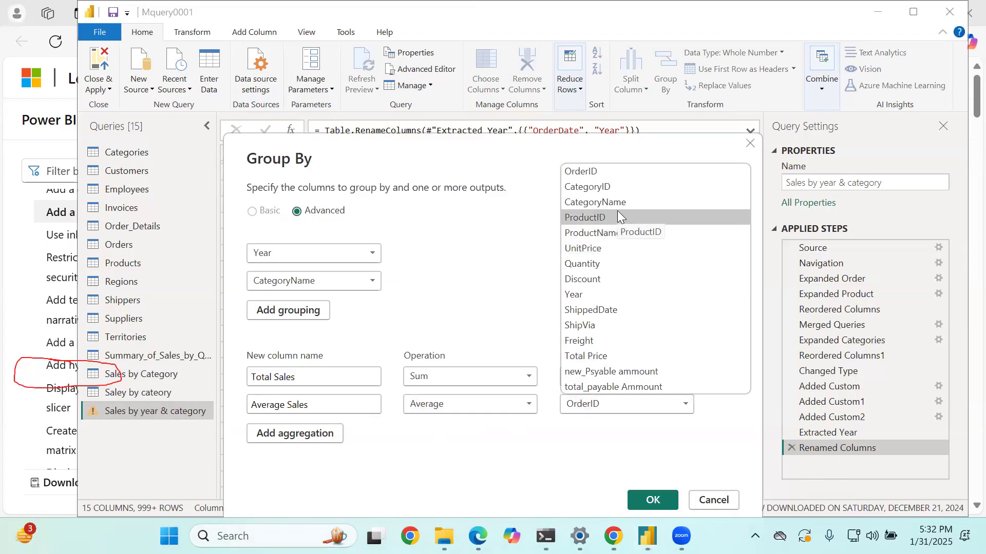
left_click(612, 356)
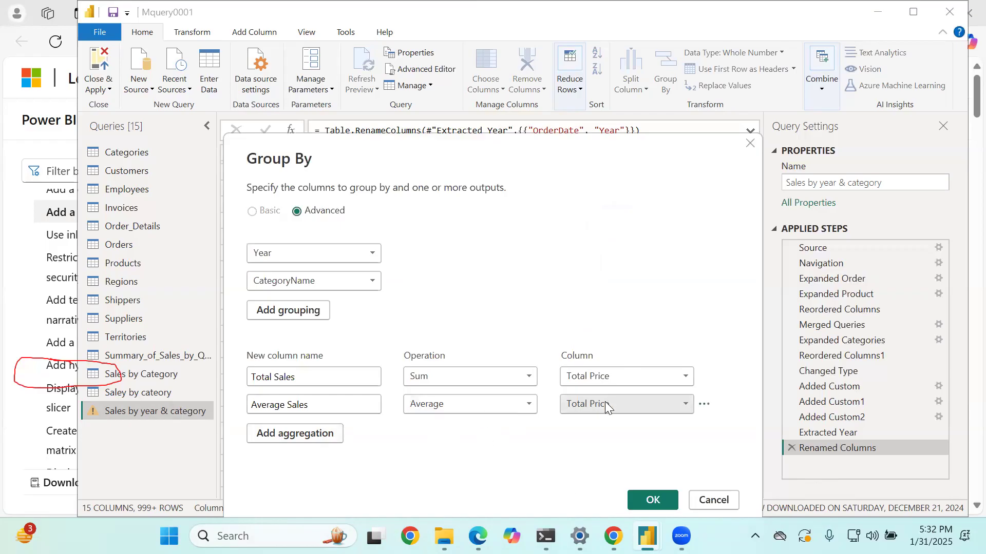
- Add a third aggregation named "Total Freights" using the Sum of the Freight column
left_click(310, 435)
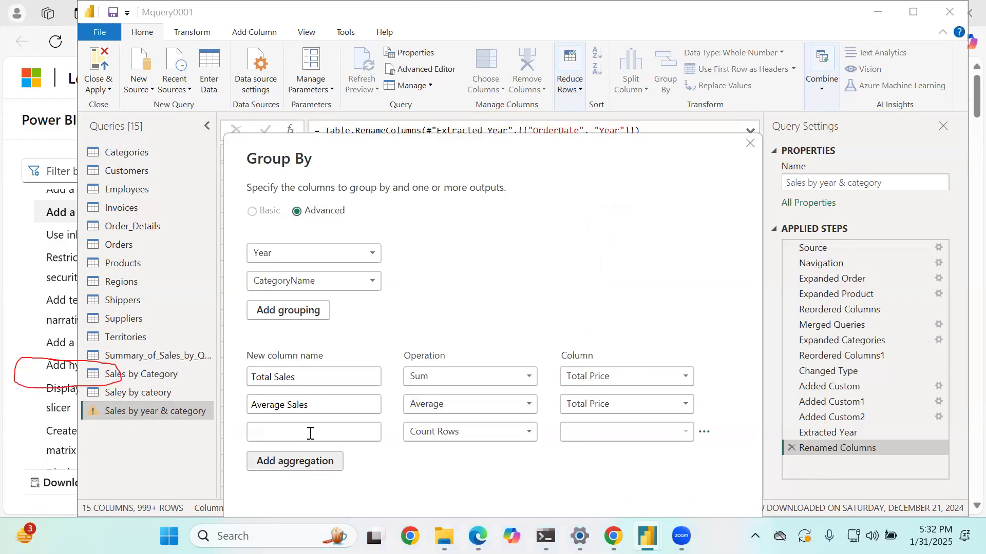
left_click(310, 434)
type("To")
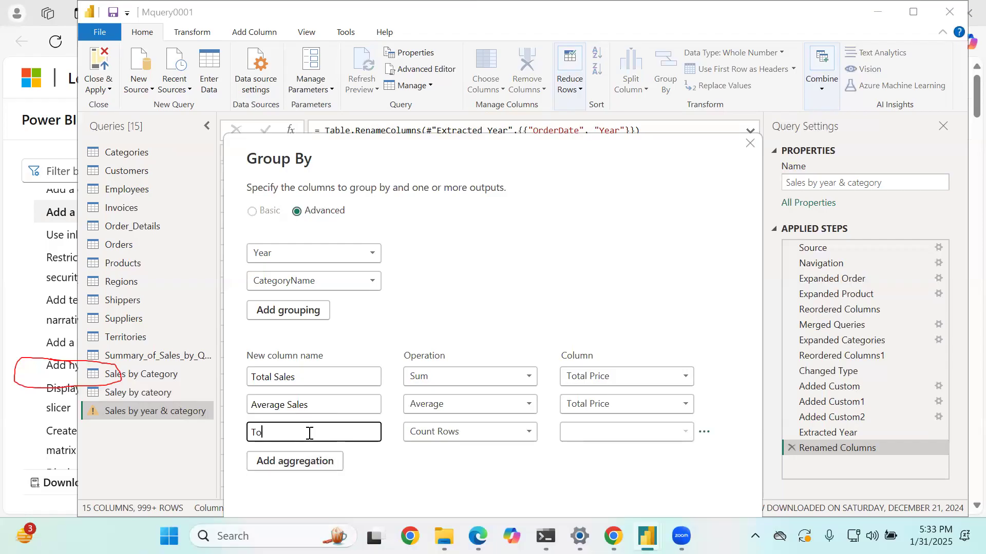
type("tal Freights")
key("Tab")
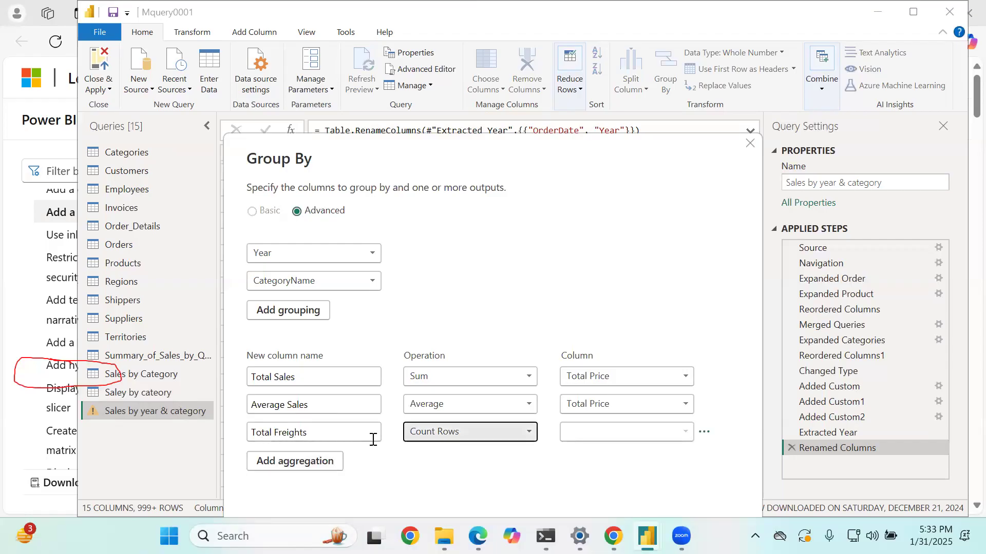
left_click(455, 432)
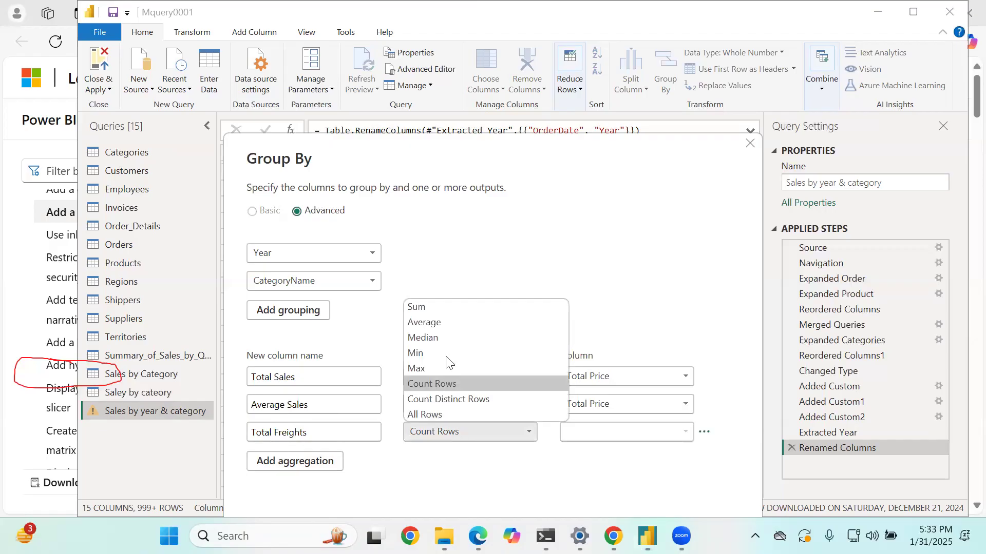
left_click(445, 304)
left_click(629, 438)
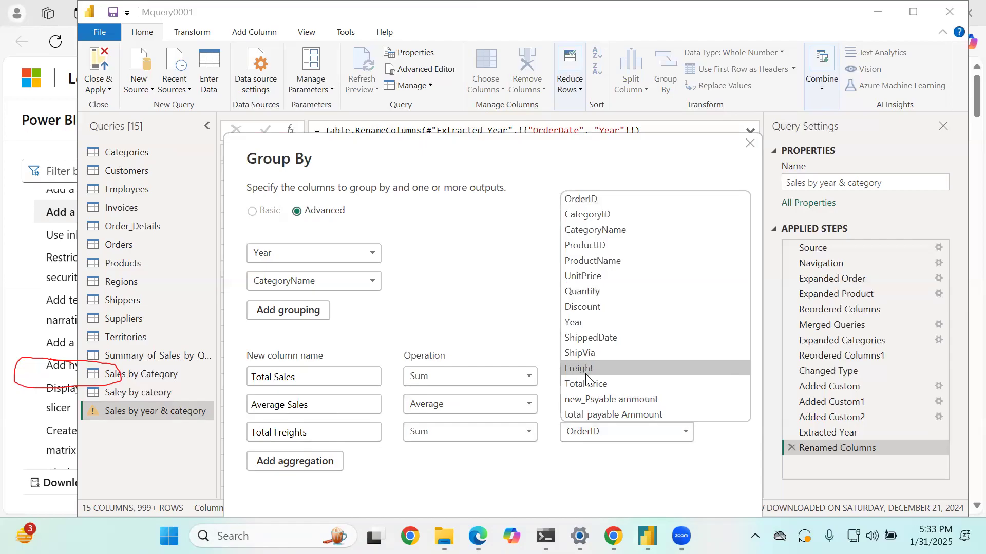
left_click(606, 369)
- Add a fourth aggregation named "Average Freights" using the Average of the Freight column
left_click(308, 468)
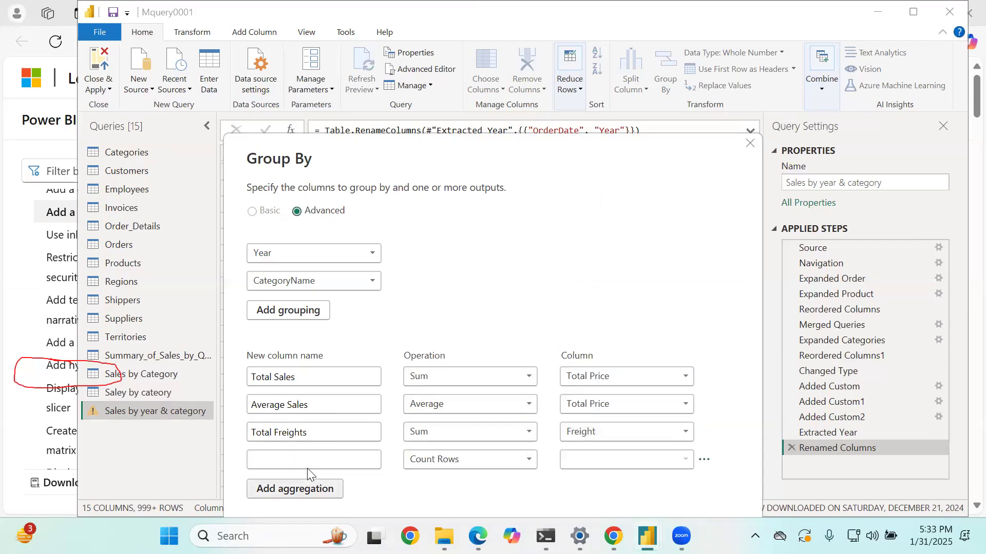
left_click(297, 460)
type("Av")
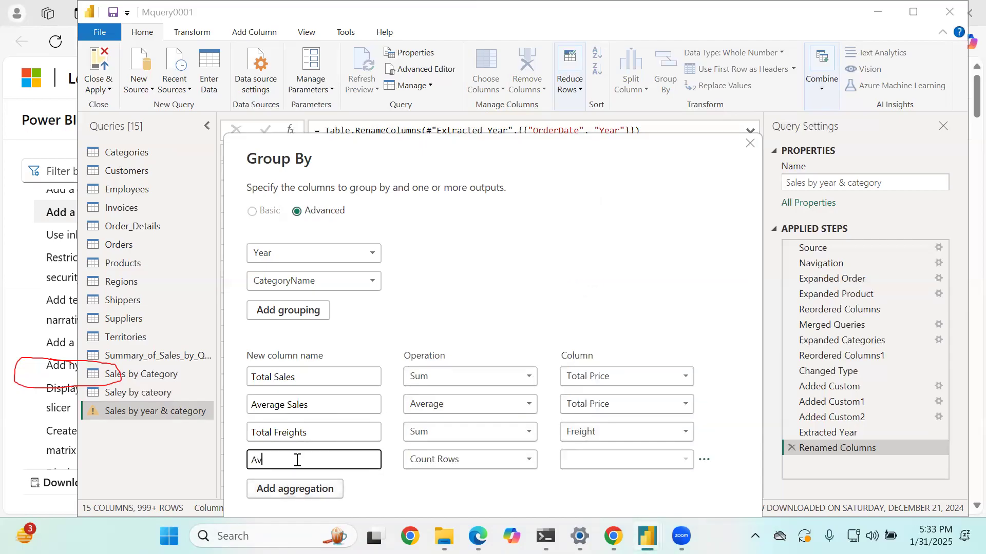
type("erage Freights")
left_click(447, 456)
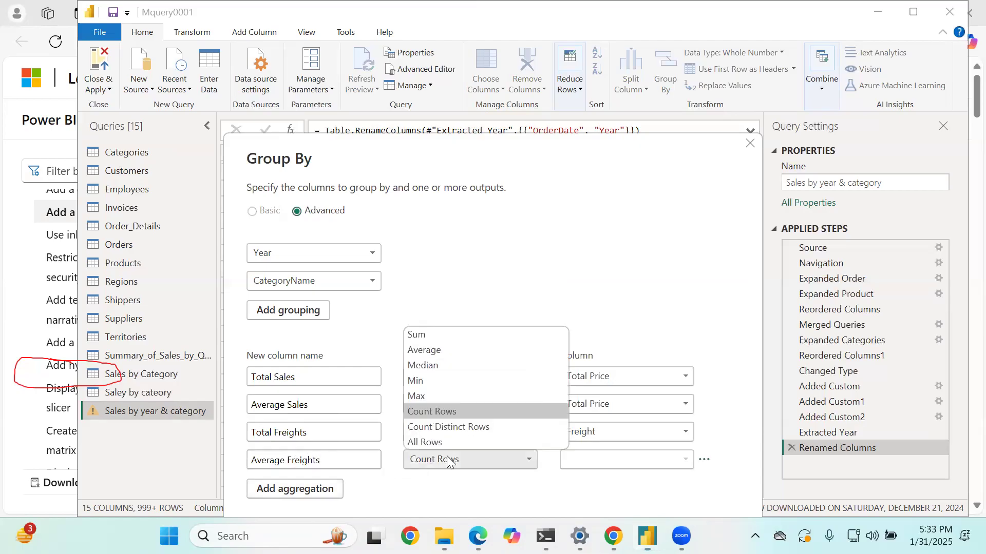
left_click(471, 350)
left_click(621, 459)
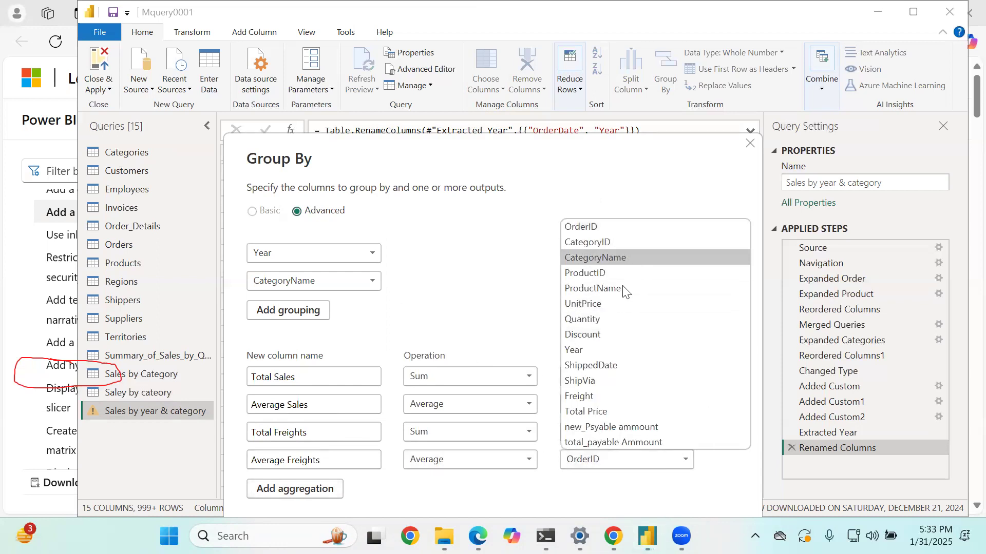
left_click(608, 394)
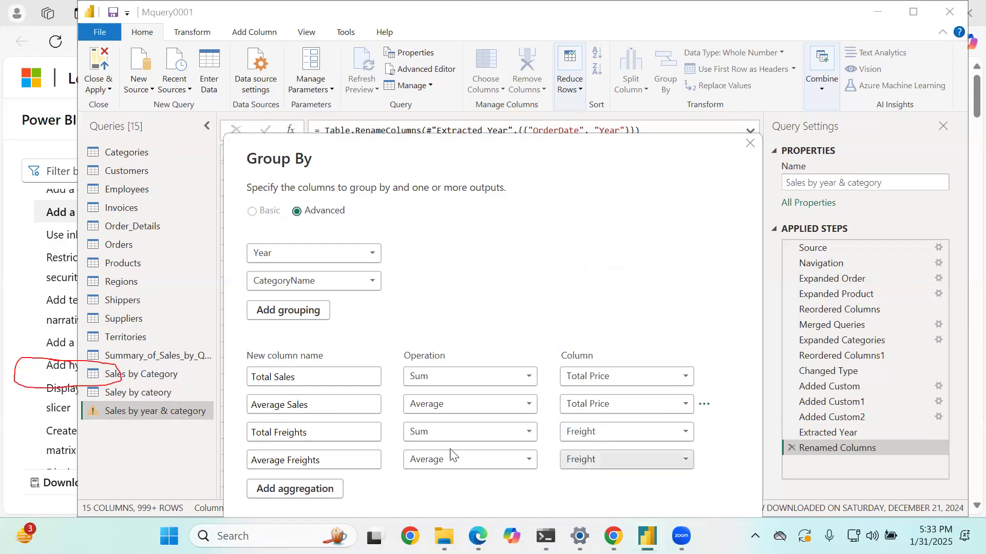
- Add a fifth aggregation named "Total No of Demand" using the Sum of the Quantity column, and apply the grouping
left_click(283, 489)
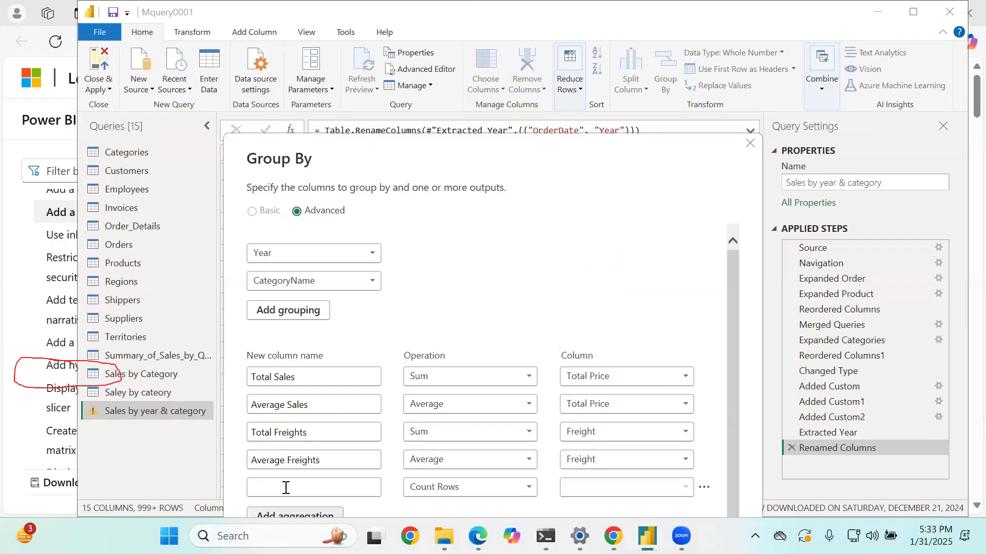
type("Tot")
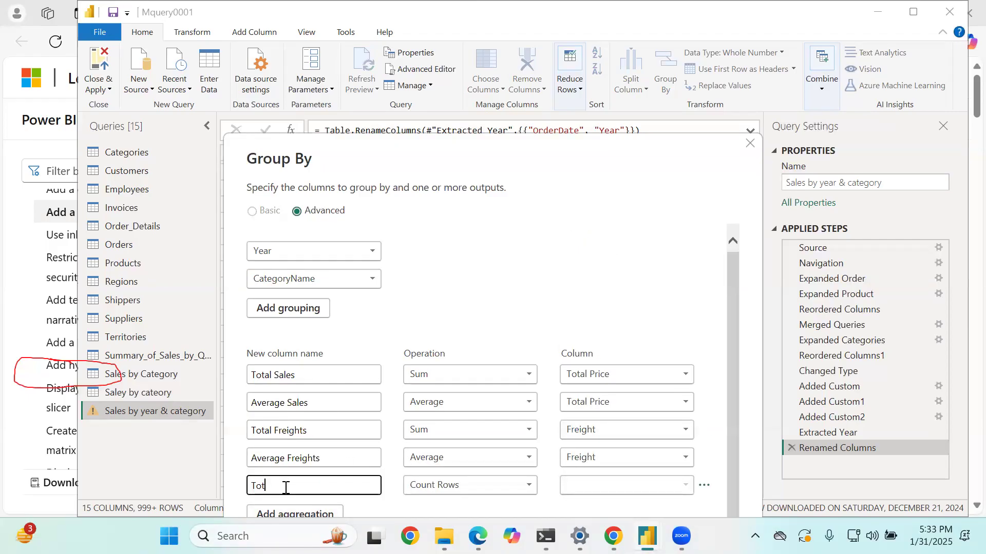
type("al No of Demand")
left_click(479, 485)
left_click(485, 360)
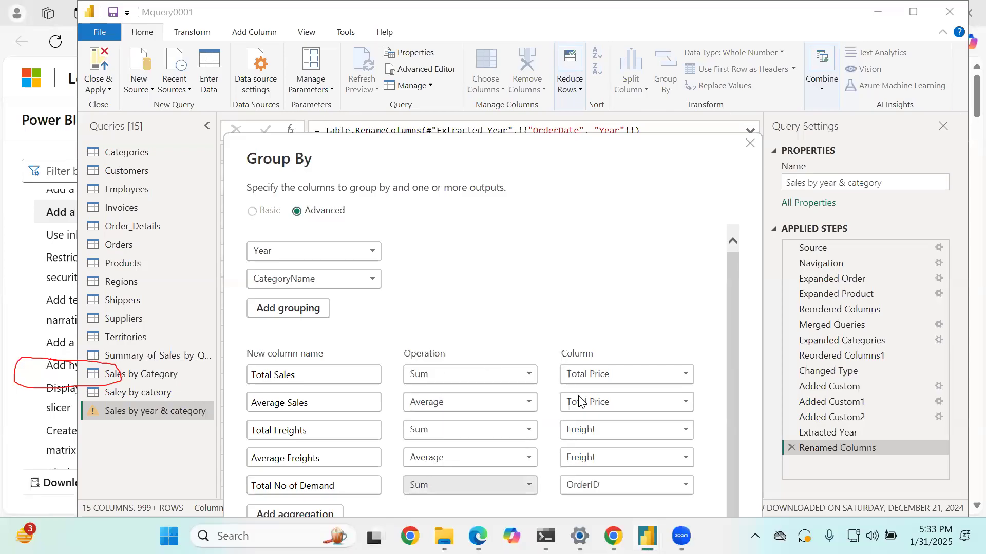
left_click(647, 480)
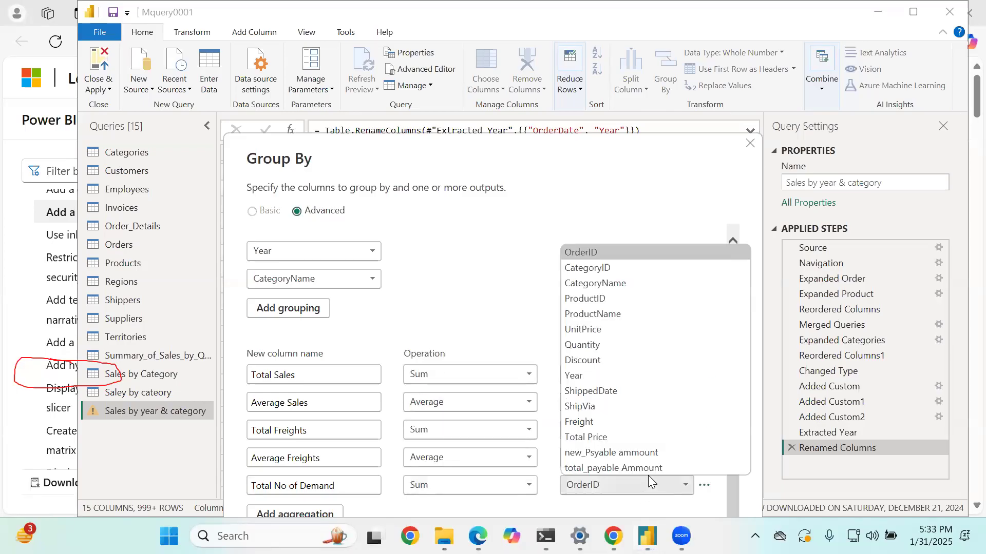
left_click(602, 345)
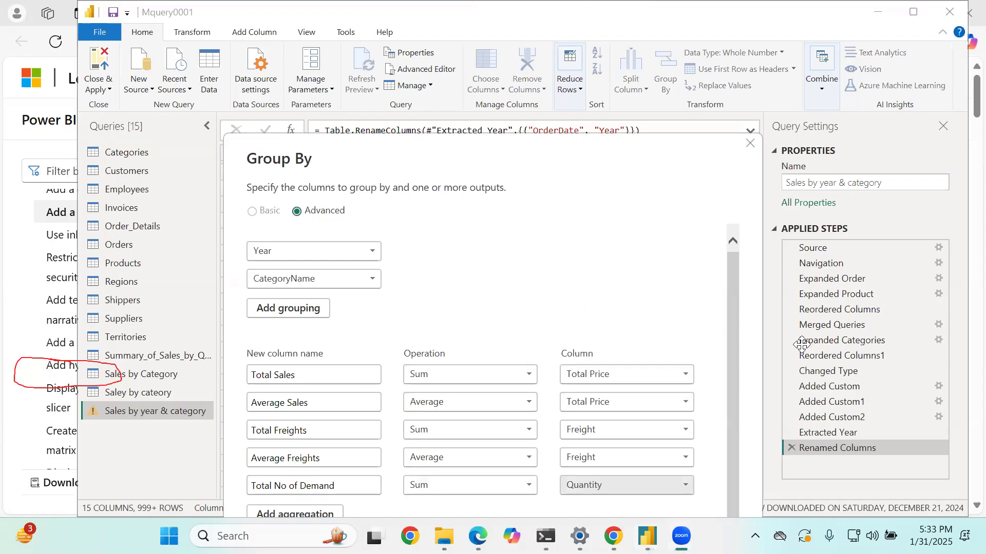
left_click_drag(705, 154, 723, 30)
left_click(671, 450)
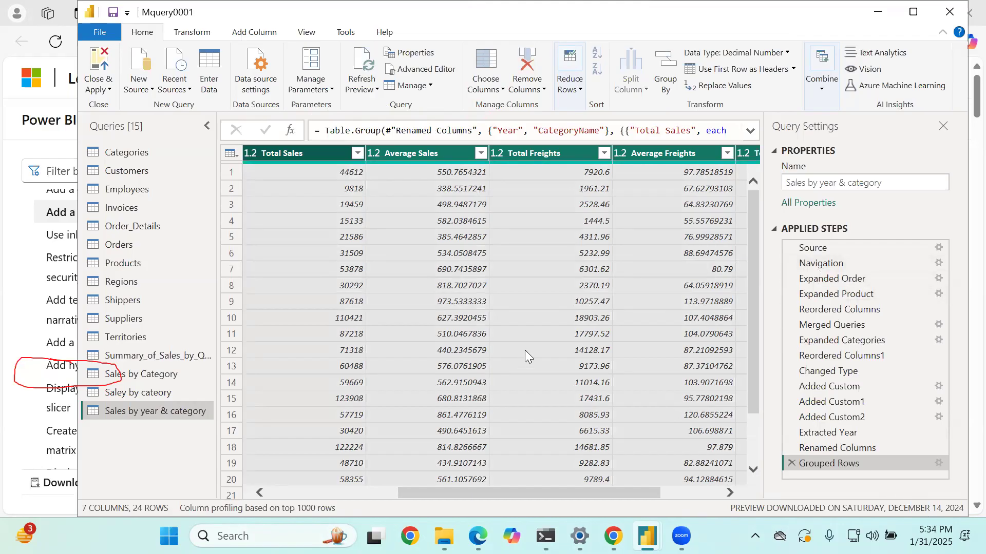
- Look over the grouped columns and apply a Year filter with 1996, 1997 and 1998 all selected
scroll(580, 355, "down", 2)
scroll(700, 372, "up", 2)
left_click_drag(561, 494, 763, 493)
left_click_drag(564, 494, 303, 474)
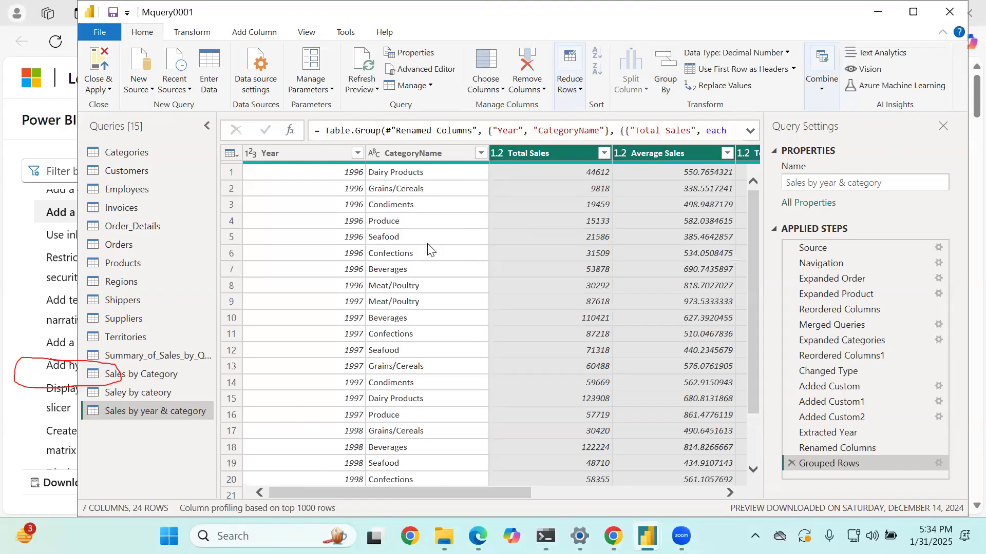
left_click(358, 153)
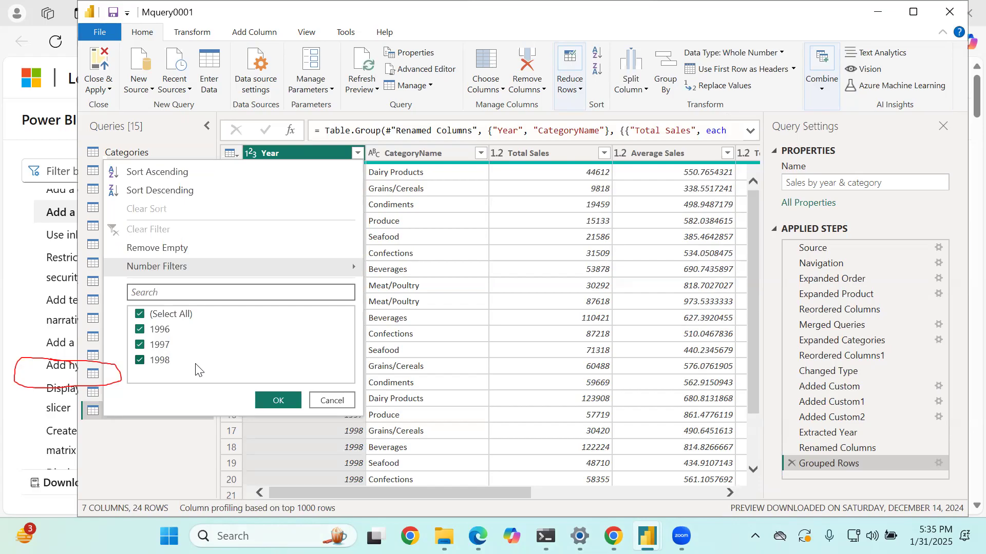
left_click(285, 401)
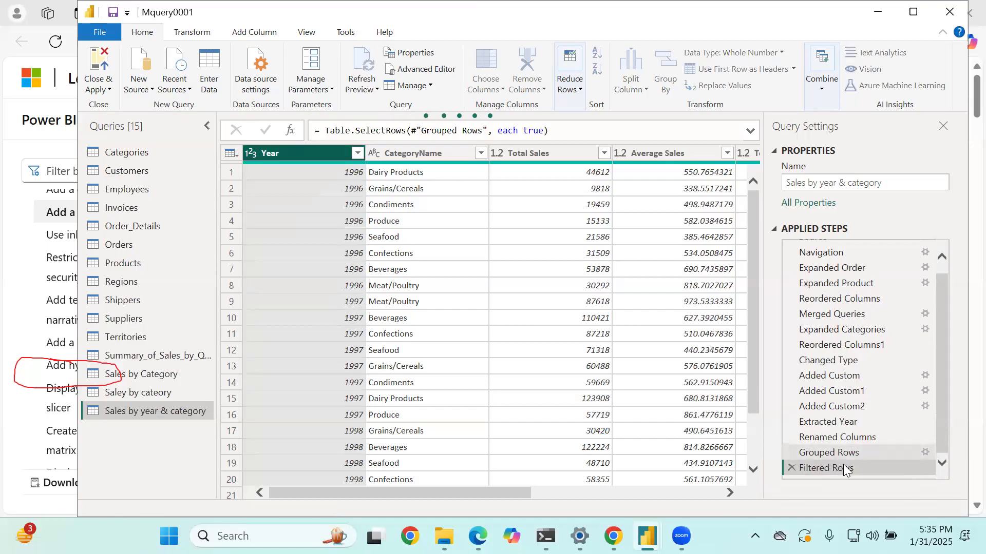
- Reopen the settings of the Grouped Rows step to review its groupings and aggregations, and accept them
double_click(842, 452)
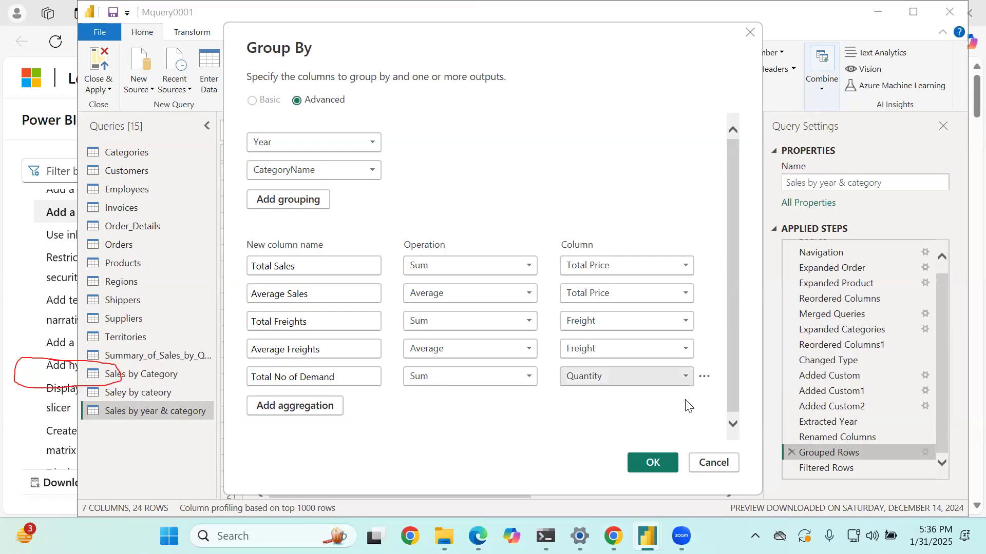
left_click(667, 470)
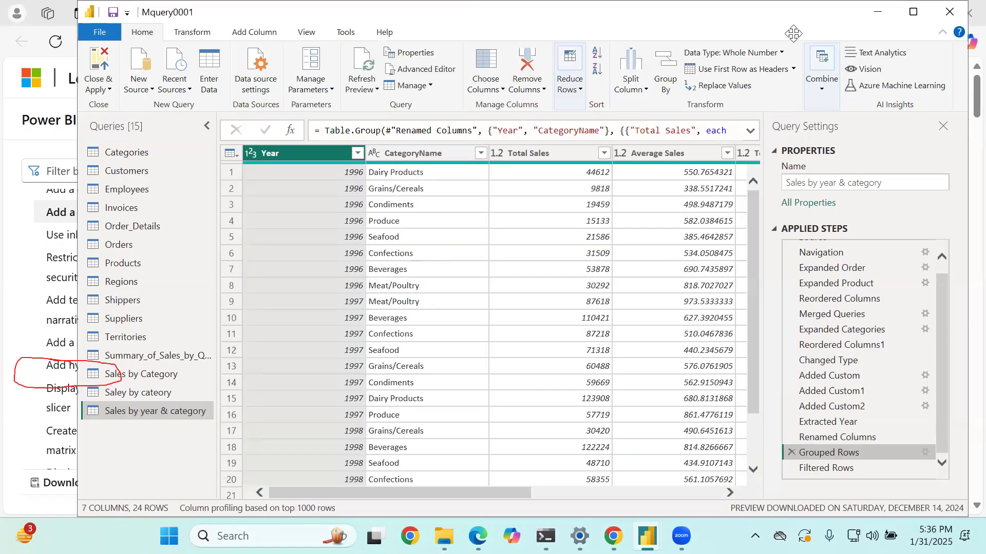